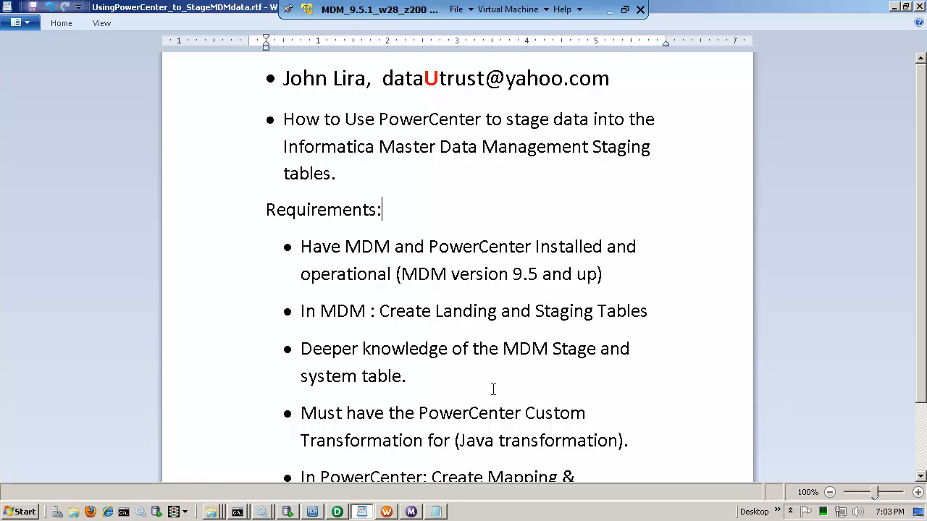
Read through the requirements list for staging MDM data with PowerCenter, down to the mapping and workflow item.
{"action": "left_click", "coordinate": [397, 403]}
{"action": "scroll", "coordinate": [400, 396], "scroll_direction": "down", "scroll_amount": 1}
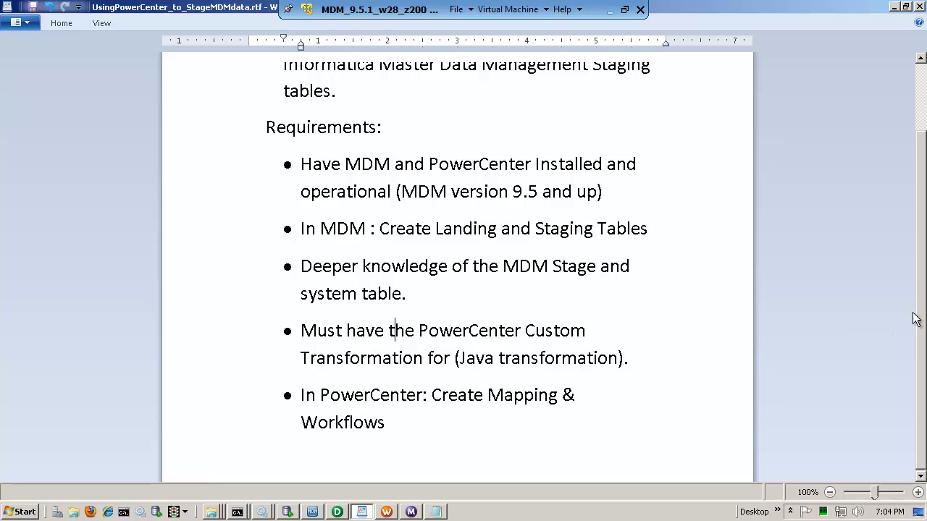
{"action": "left_click_drag", "start_coordinate": [923, 273], "coordinate": [924, 223]}
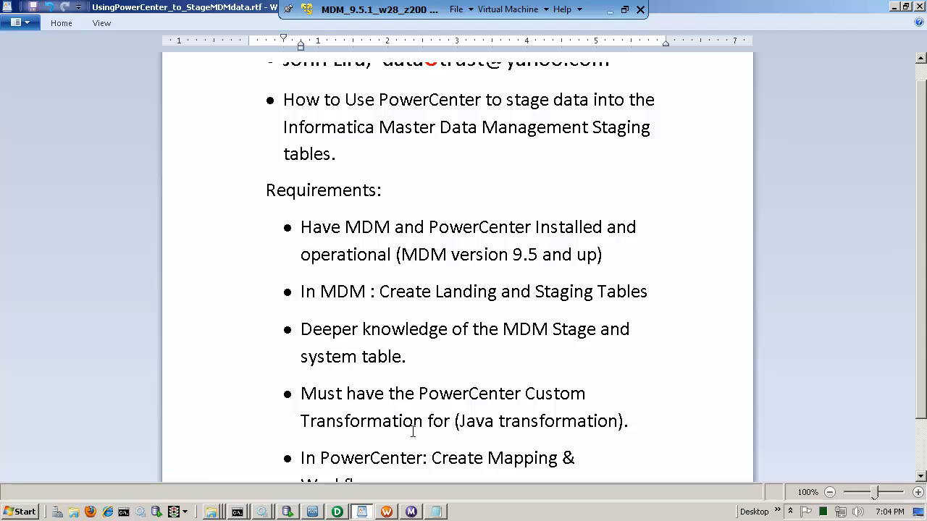
Switch to the Informatica MDM Hub Console and view the columns of the Customer base object's STG CRM Customer staging table.
{"action": "left_click", "coordinate": [315, 512]}
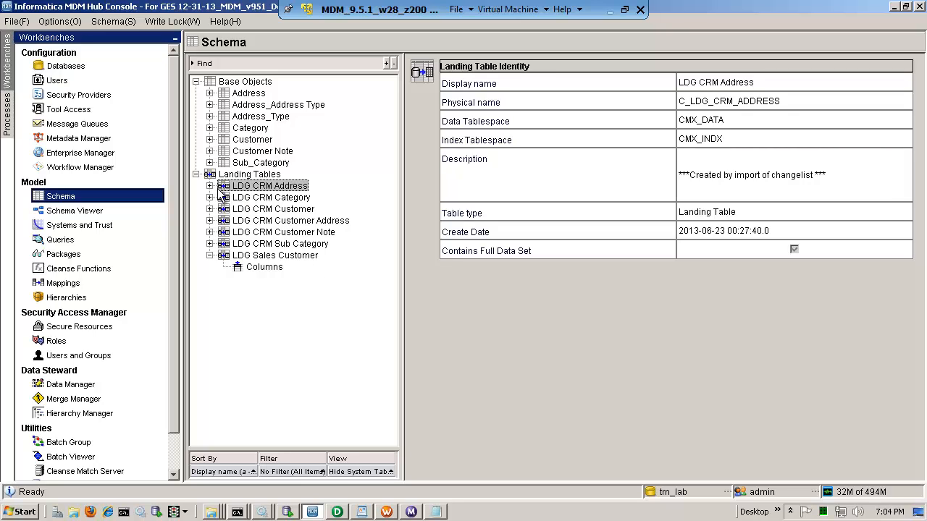
{"action": "left_click", "coordinate": [209, 139]}
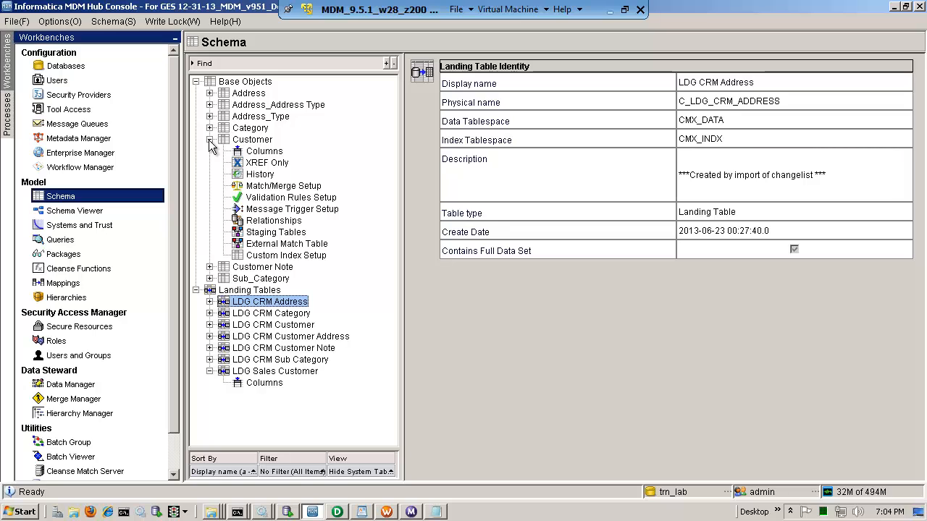
{"action": "left_click", "coordinate": [258, 233]}
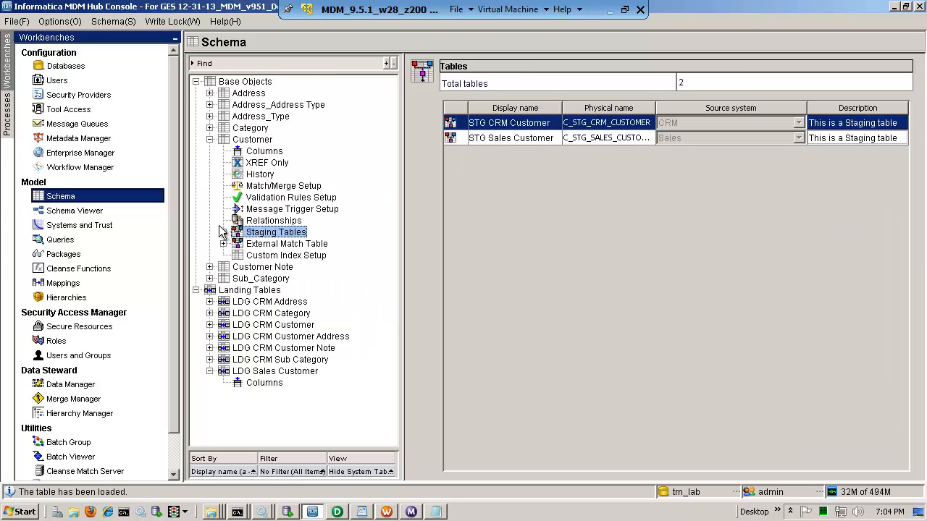
{"action": "left_click", "coordinate": [223, 232]}
{"action": "left_click", "coordinate": [319, 245]}
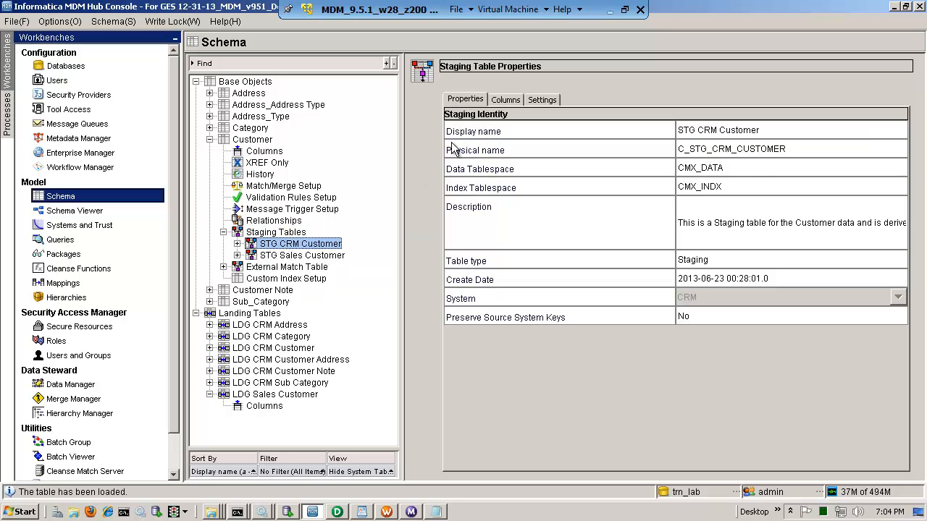
{"action": "left_click", "coordinate": [505, 100]}
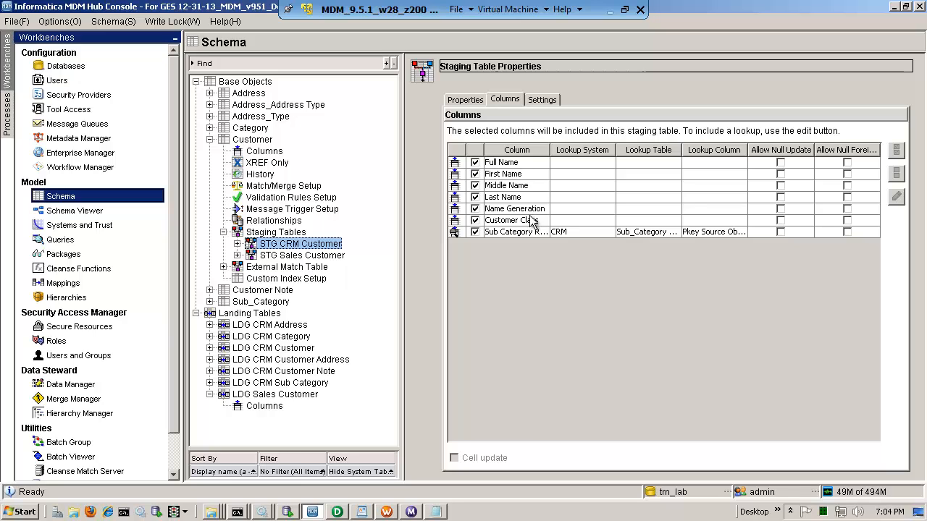
View the mapping diagram of Stage Customer Data from Sales.
{"action": "left_click", "coordinate": [49, 285]}
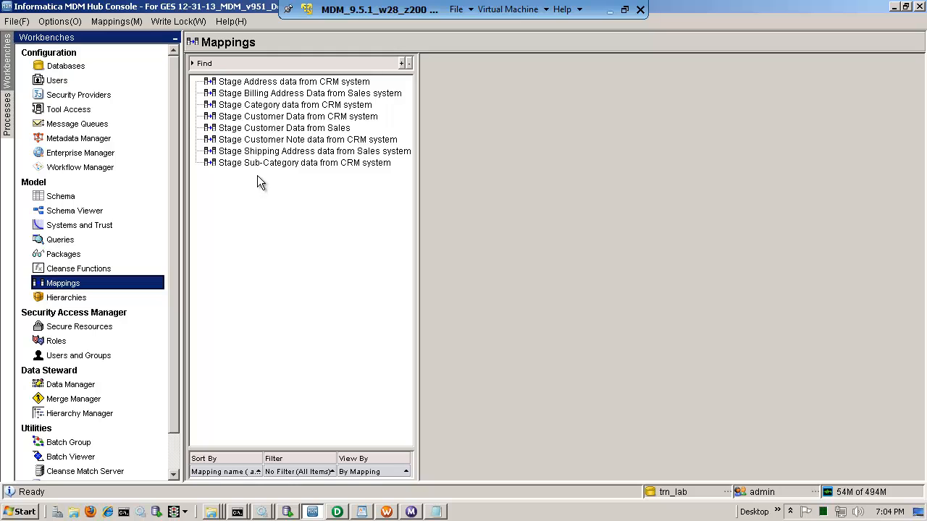
{"action": "left_click", "coordinate": [258, 130]}
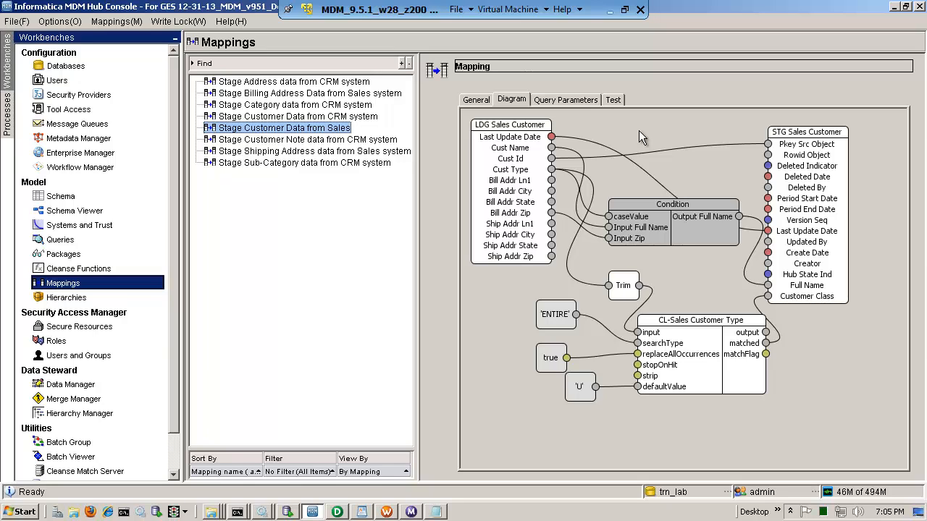
Return to the schema's Customer staging tables and acquire a write lock.
{"action": "left_click", "coordinate": [61, 197]}
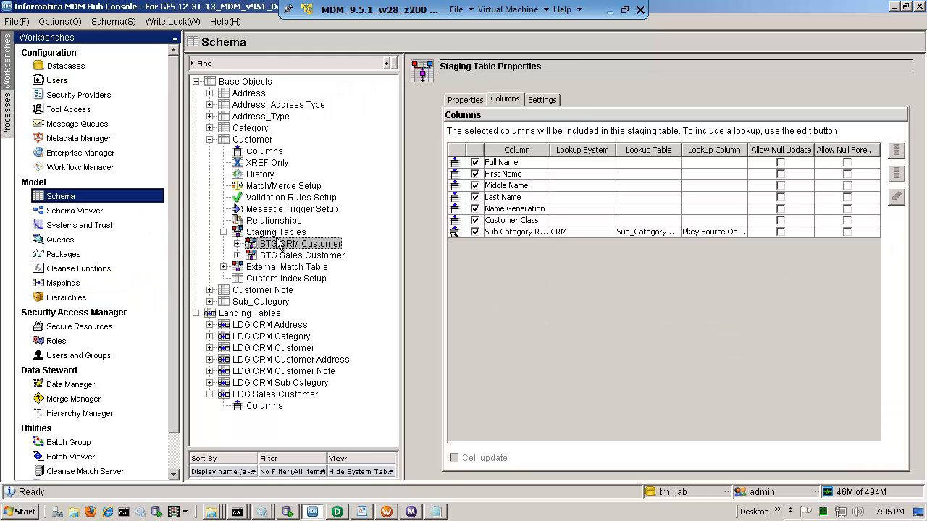
{"action": "left_click", "coordinate": [278, 237]}
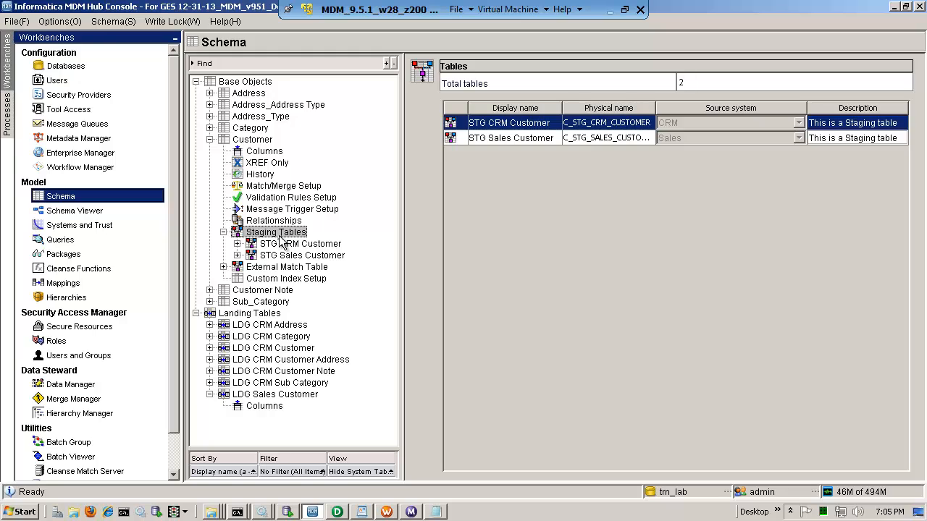
{"action": "left_click", "coordinate": [190, 21]}
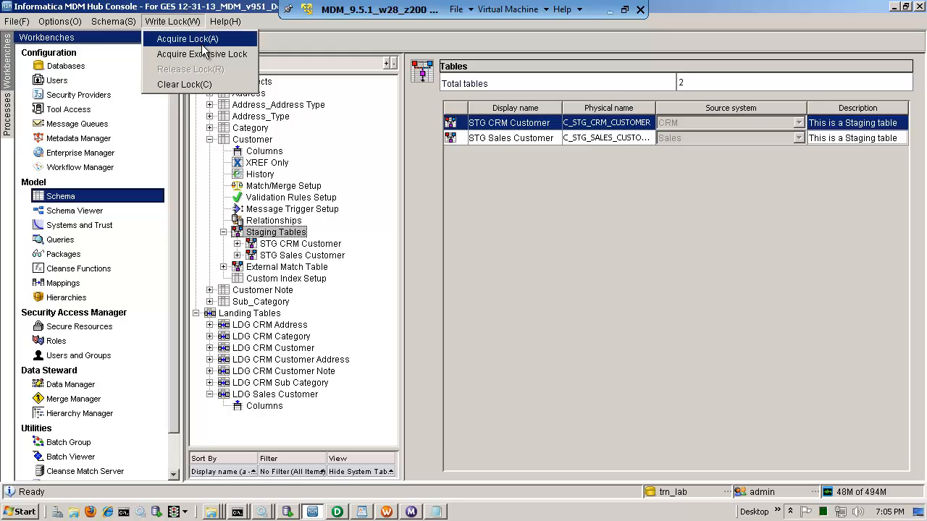
{"action": "left_click", "coordinate": [202, 41]}
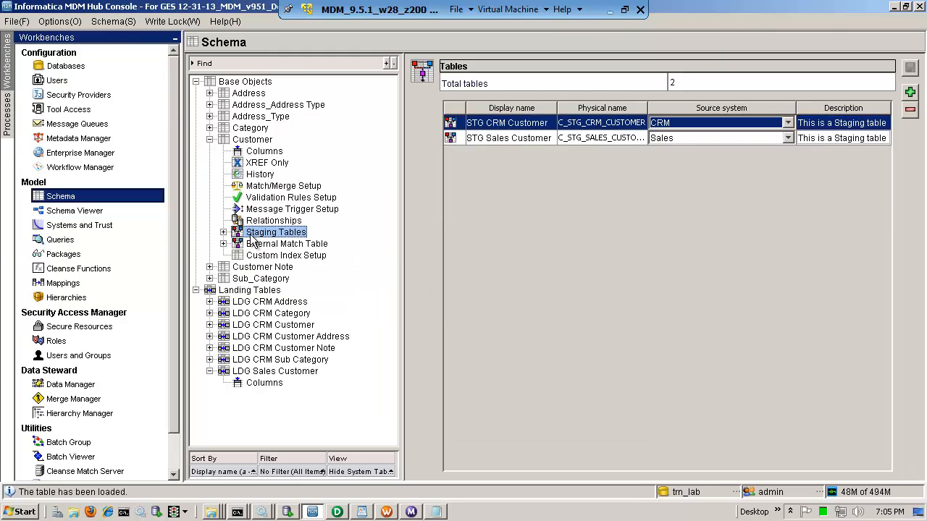
Start a new staging table for the Customer base object with the display name STGTEMP Sales Customer and physical name C_STGTEMP_SALES_CUSTOMER.
{"action": "right_click", "coordinate": [261, 235]}
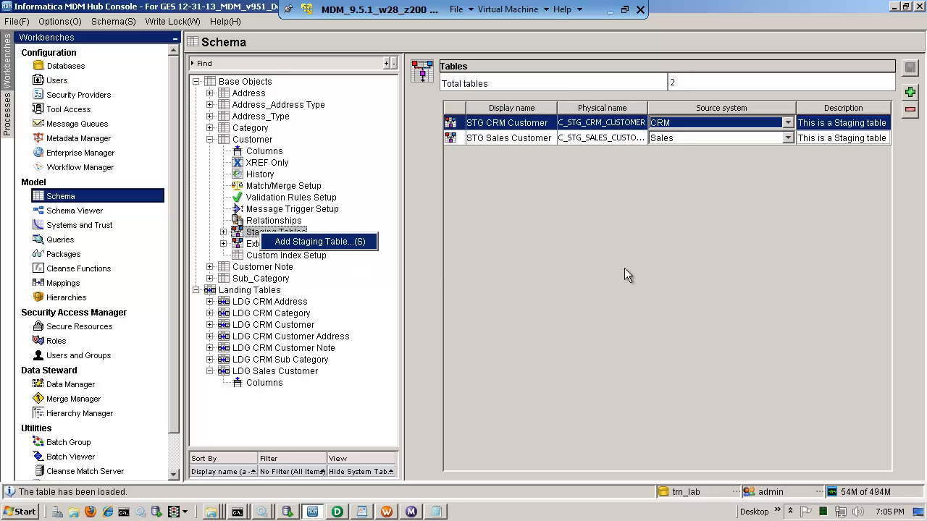
{"action": "left_click", "coordinate": [282, 244]}
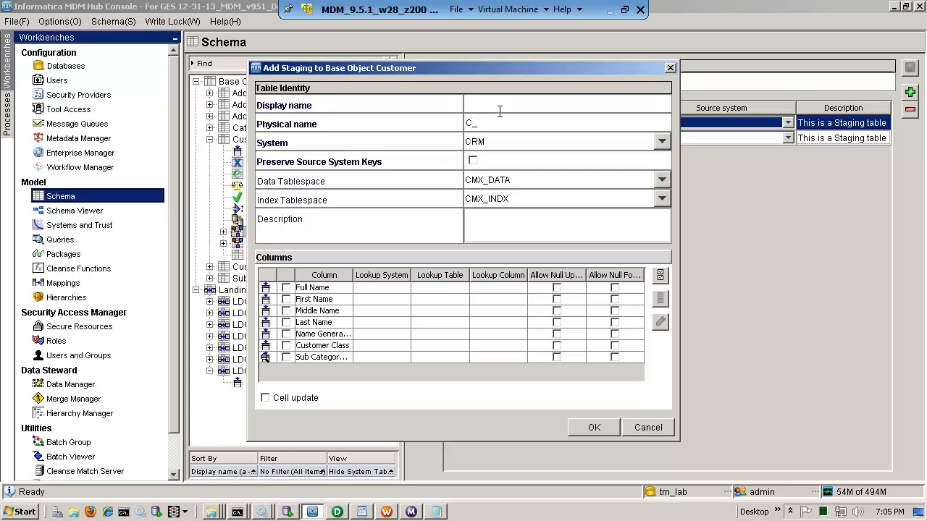
{"action": "type", "text": "STGTEMP Sales Customer"}
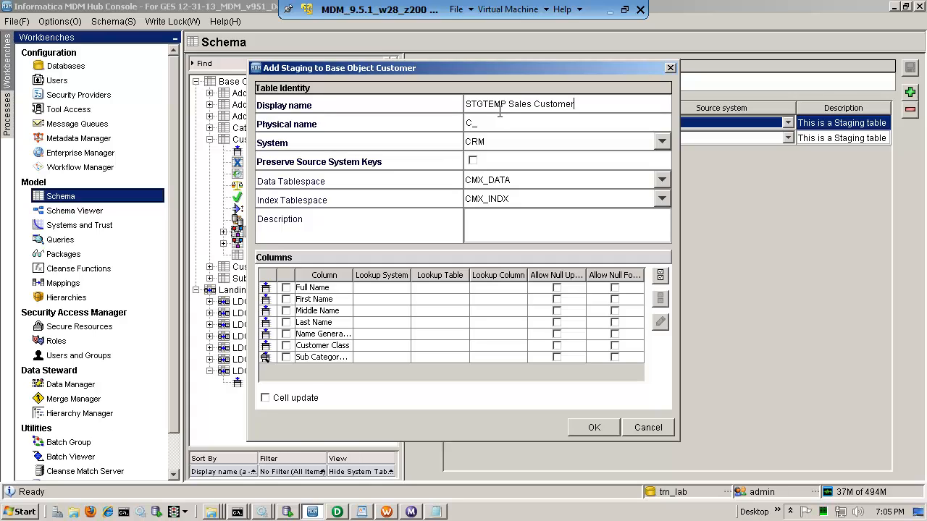
{"action": "left_click", "coordinate": [497, 123]}
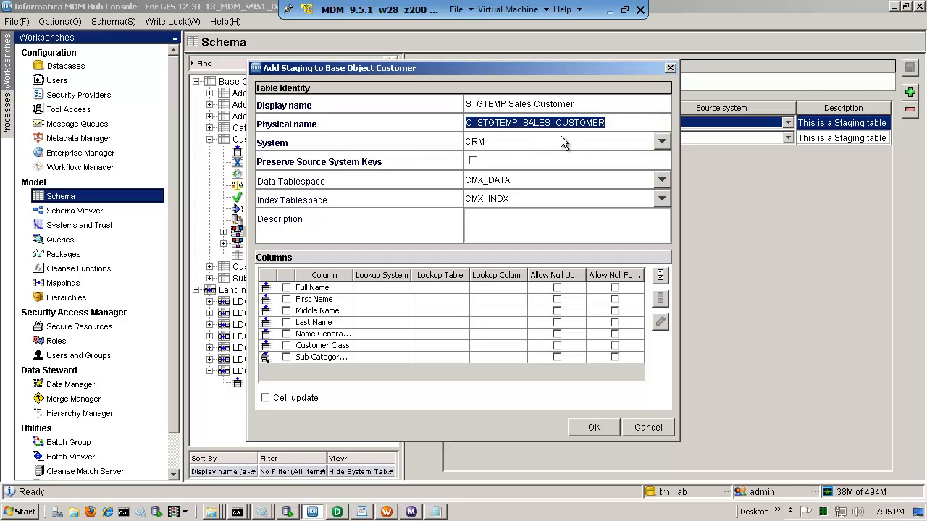
Set the new staging table's system to Sales, include the Full Name and Customer Class columns, and create the table.
{"action": "left_click", "coordinate": [287, 289]}
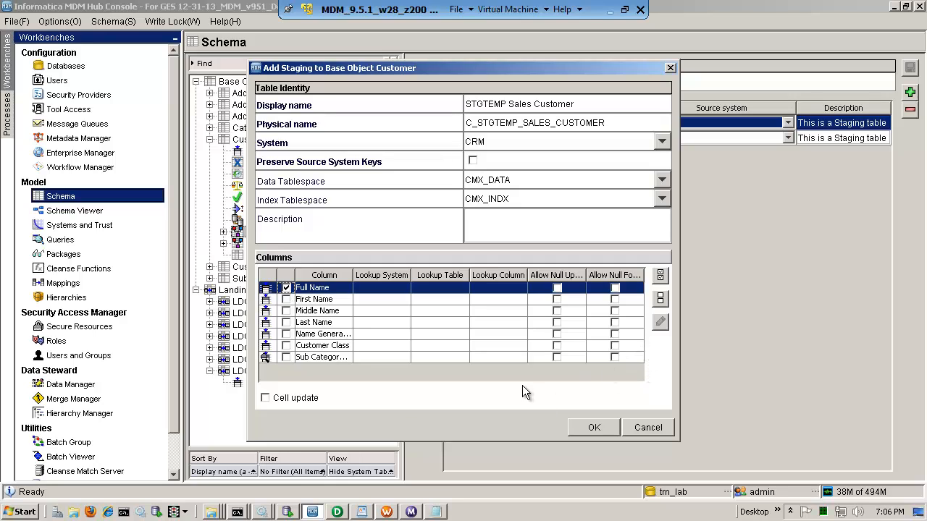
{"action": "left_click", "coordinate": [662, 142]}
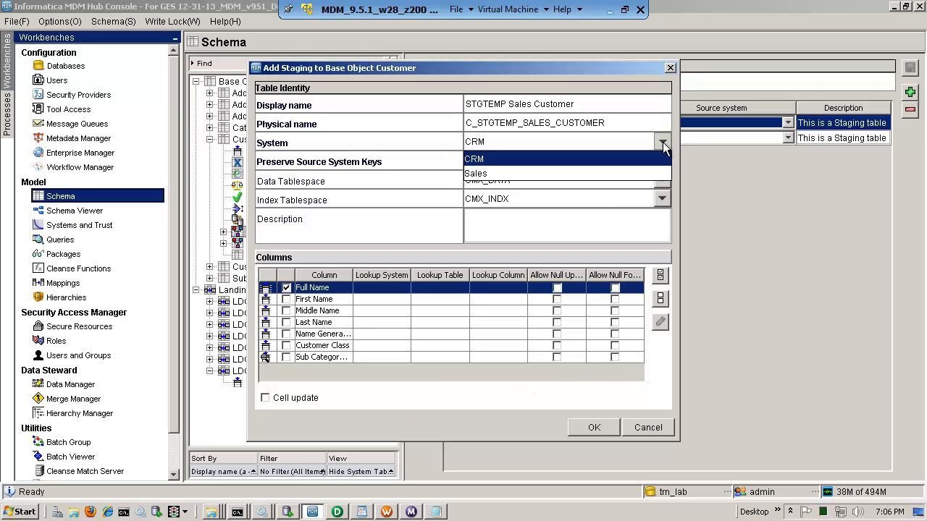
{"action": "left_click", "coordinate": [485, 174]}
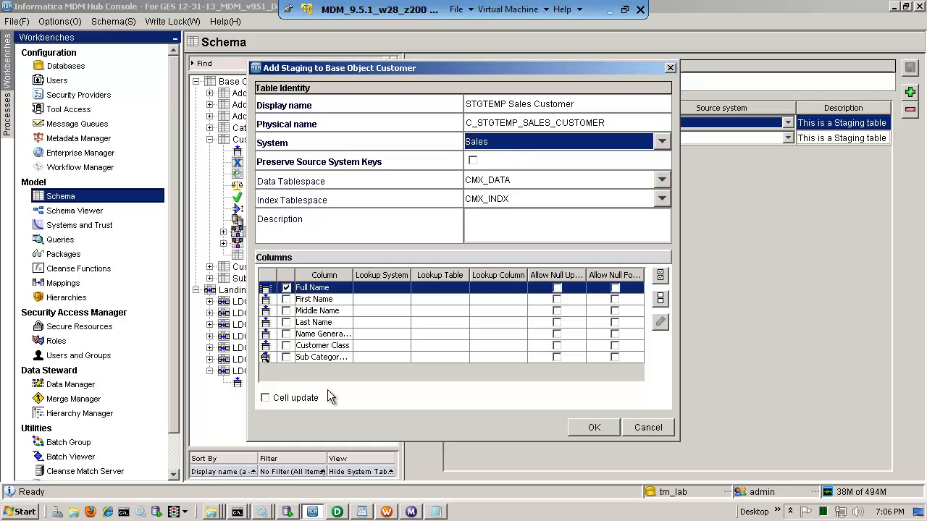
{"action": "left_click", "coordinate": [286, 346]}
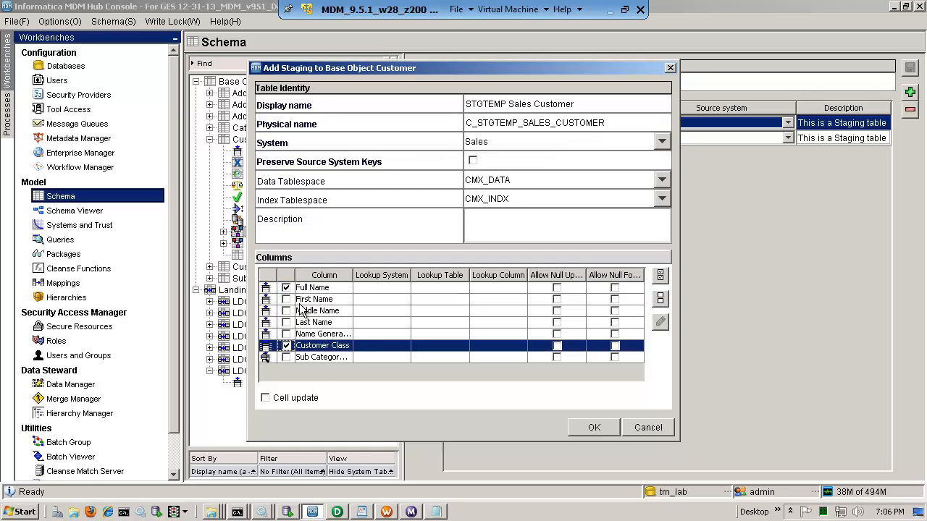
{"action": "left_click", "coordinate": [594, 428]}
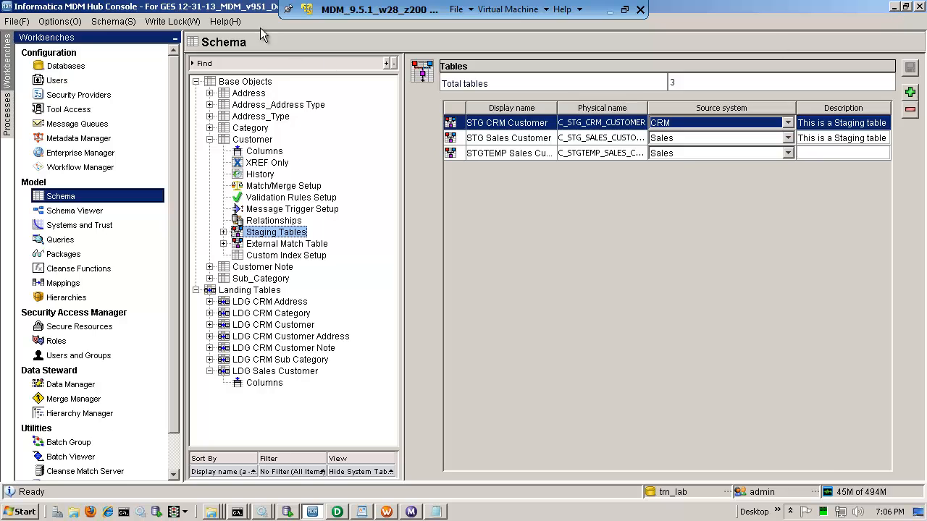
Release the write lock on the schema.
{"action": "key", "text": "Num_Lock"}
{"action": "left_click", "coordinate": [172, 21]}
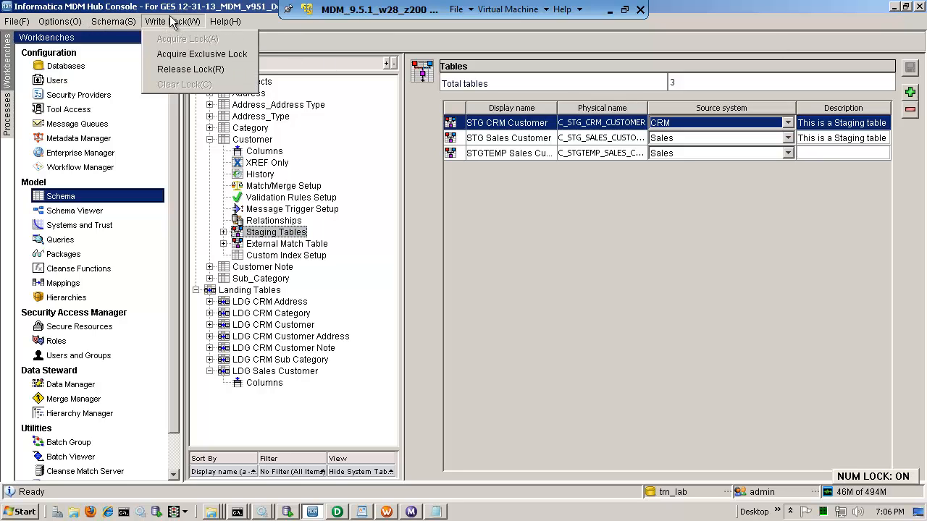
{"action": "left_click", "coordinate": [190, 69]}
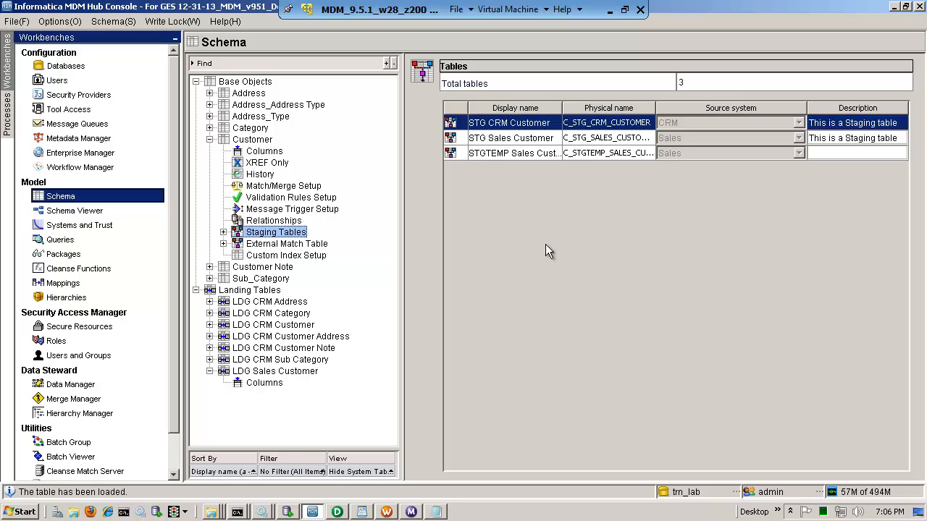
Minimize the Hub Console and bring up the PowerCenter server's javalib folder in the file explorer.
{"action": "left_click", "coordinate": [896, 9]}
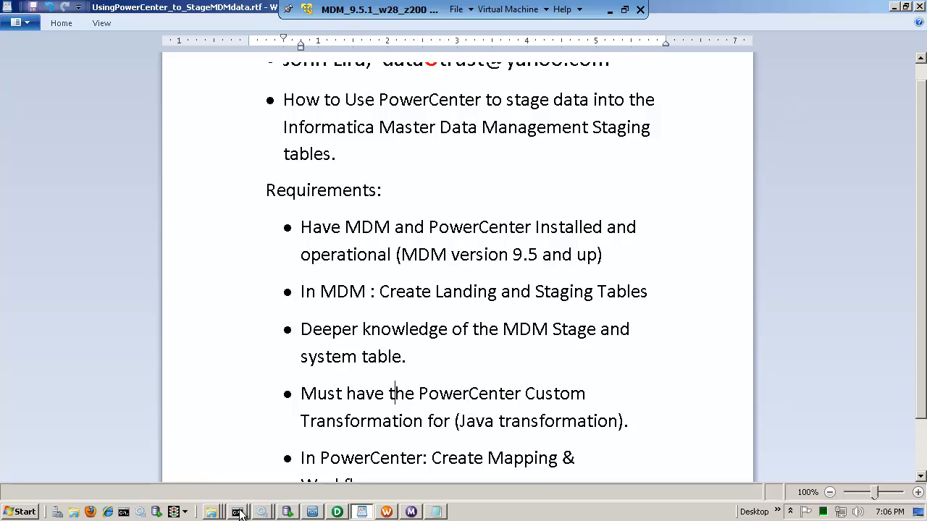
{"action": "left_click", "coordinate": [211, 513]}
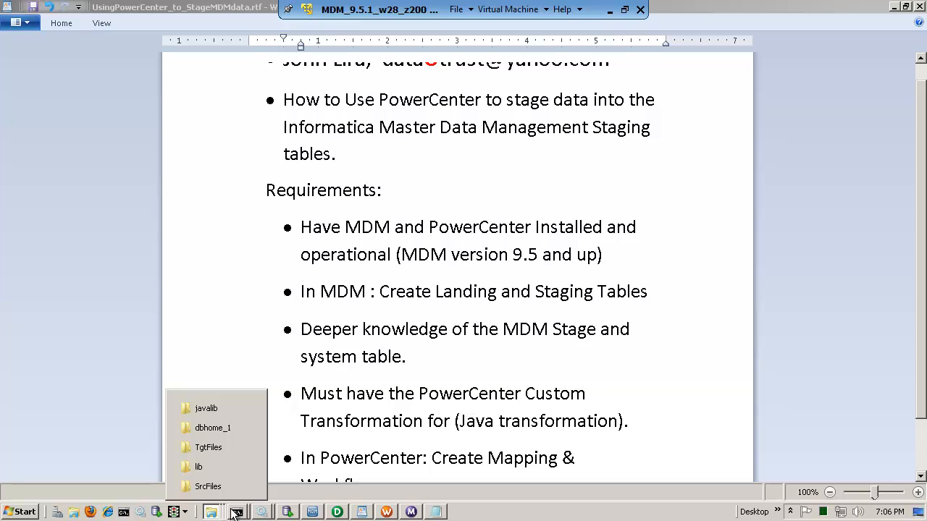
{"action": "left_click", "coordinate": [213, 408]}
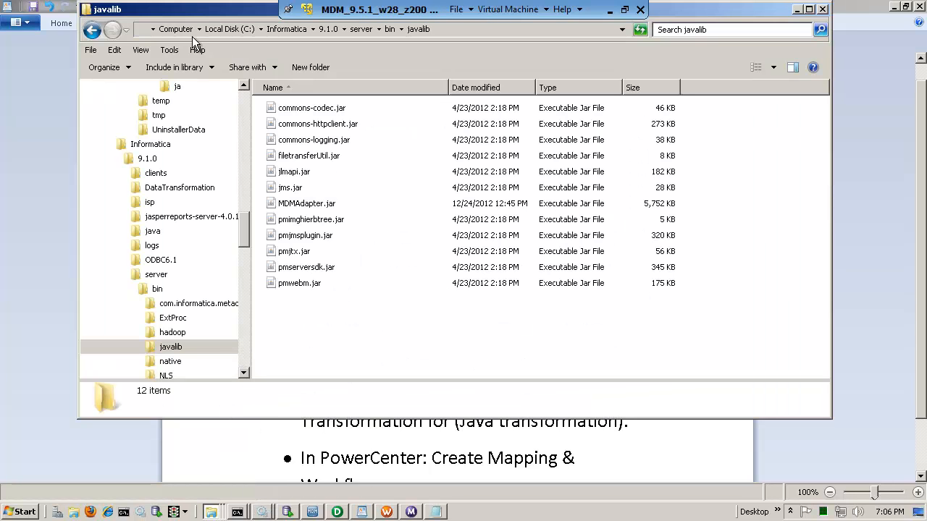
Browse from the javalib folder to C:\infamdm\hub\resourcekit to locate the pc_mdm_adapter folder.
{"action": "left_click", "coordinate": [89, 31]}
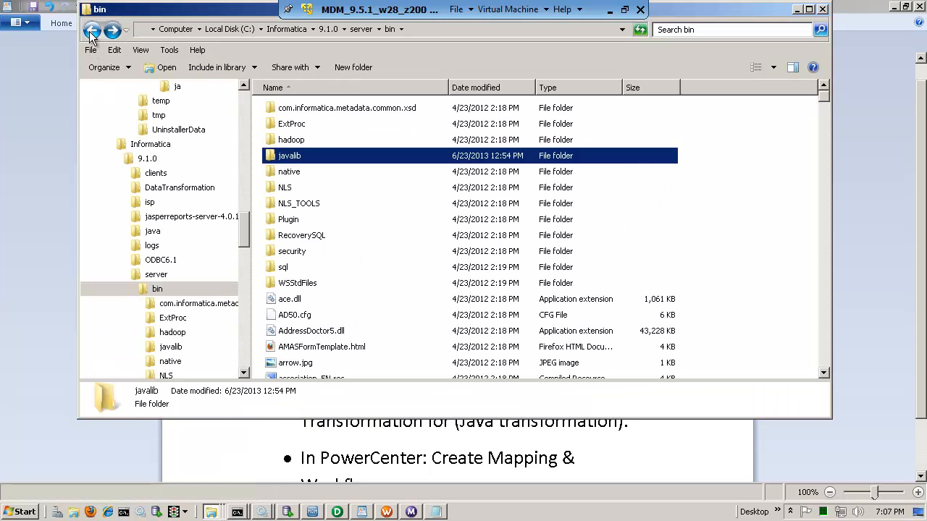
{"action": "left_click", "coordinate": [89, 31]}
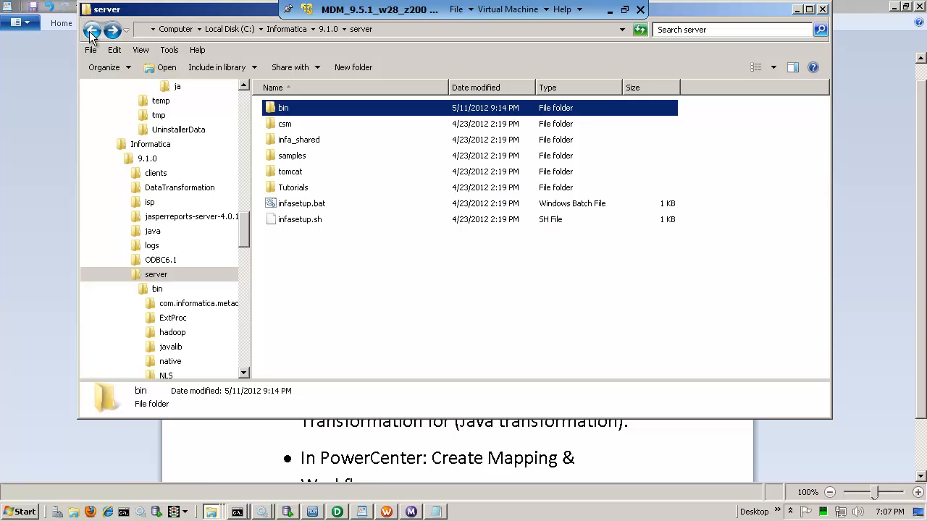
{"action": "left_click", "coordinate": [287, 29]}
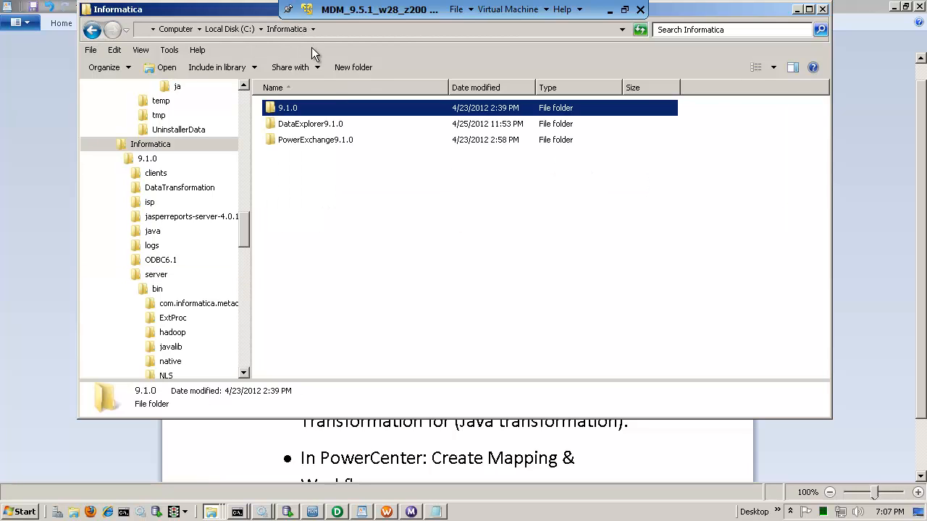
{"action": "left_click", "coordinate": [217, 29]}
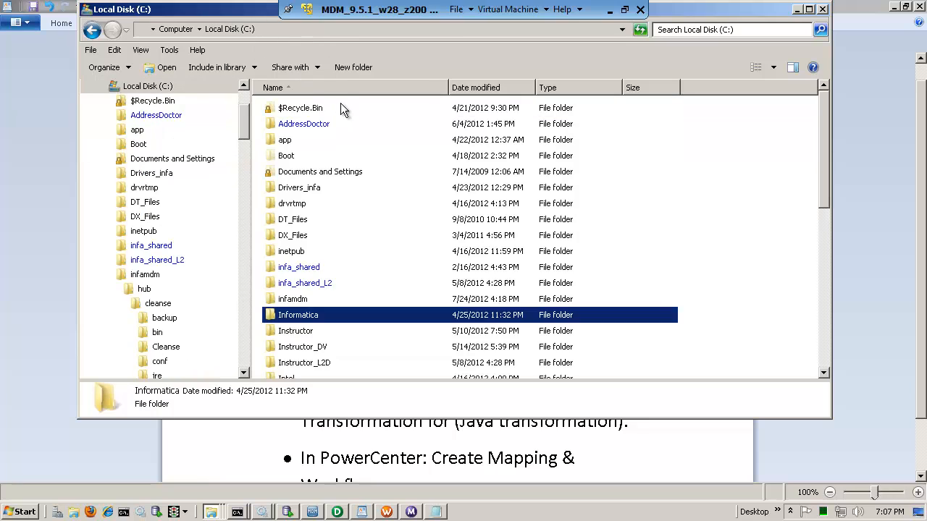
{"action": "double_click", "coordinate": [298, 300]}
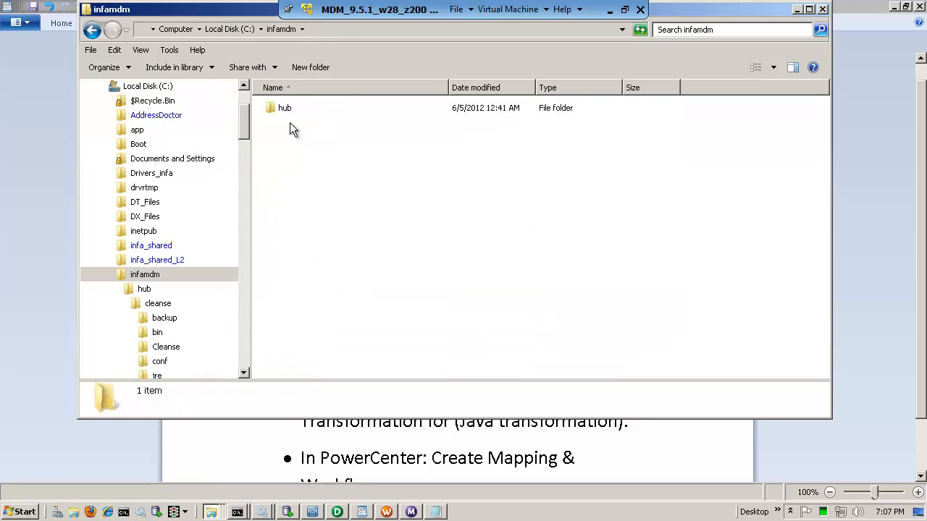
{"action": "double_click", "coordinate": [285, 113]}
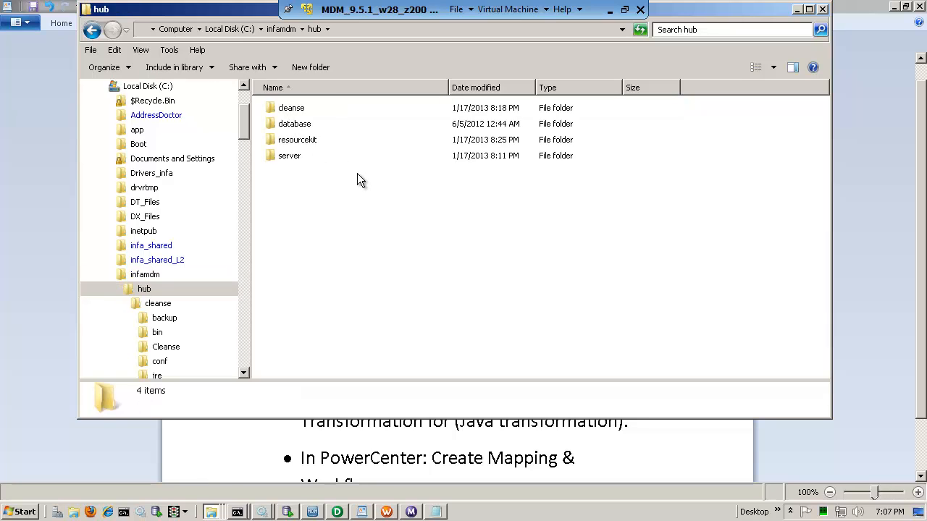
{"action": "double_click", "coordinate": [299, 142]}
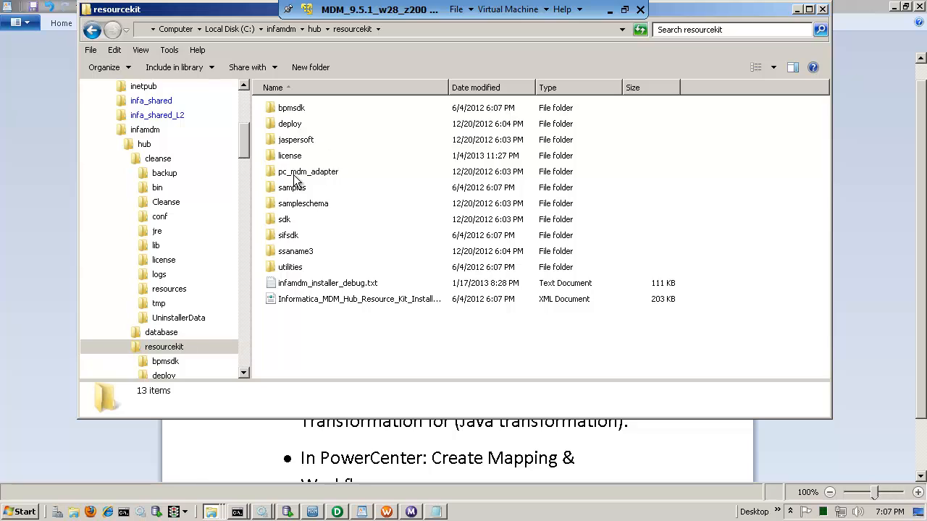
{"action": "mouse_move", "coordinate": [294, 176]}
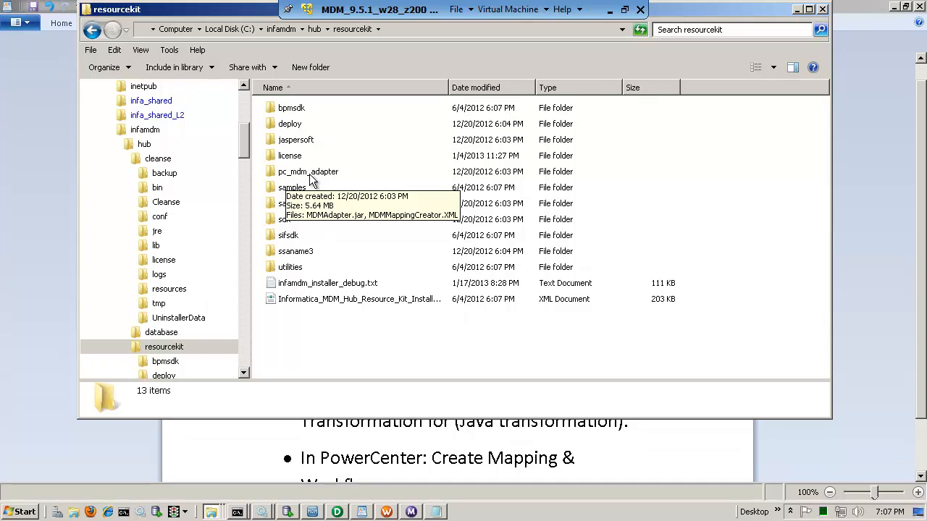
Open the pc_mdm_adapter folder and locate the MDMAdapter.jar and MDMMappingCreator.XML files.
{"action": "double_click", "coordinate": [315, 172]}
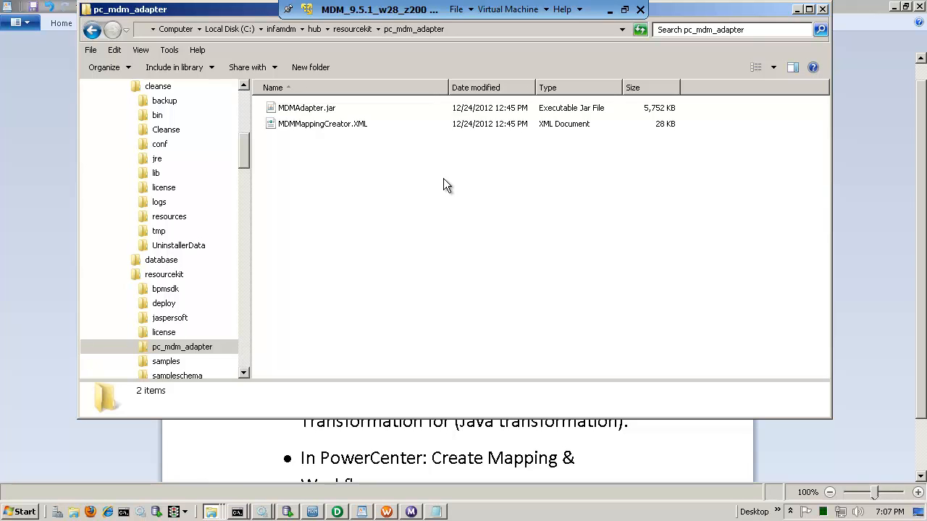
{"action": "left_click", "coordinate": [324, 113]}
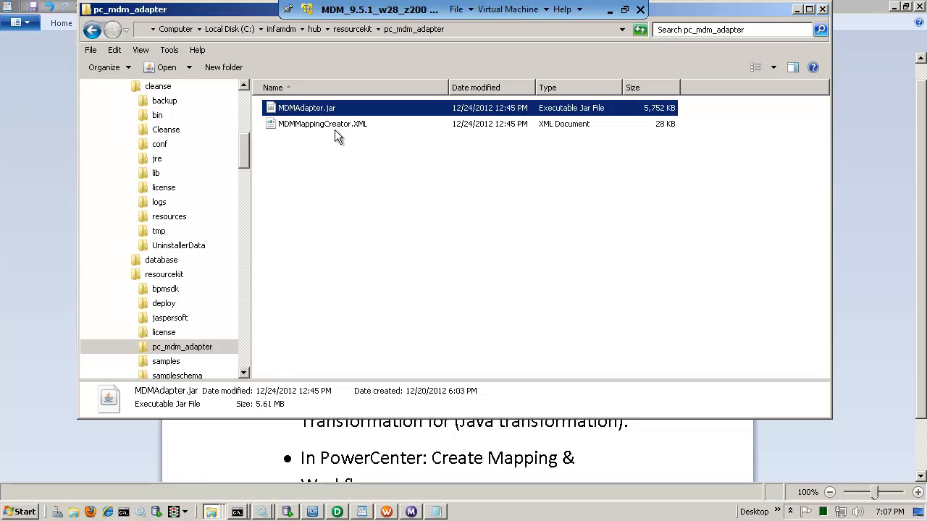
{"action": "left_click", "coordinate": [333, 126]}
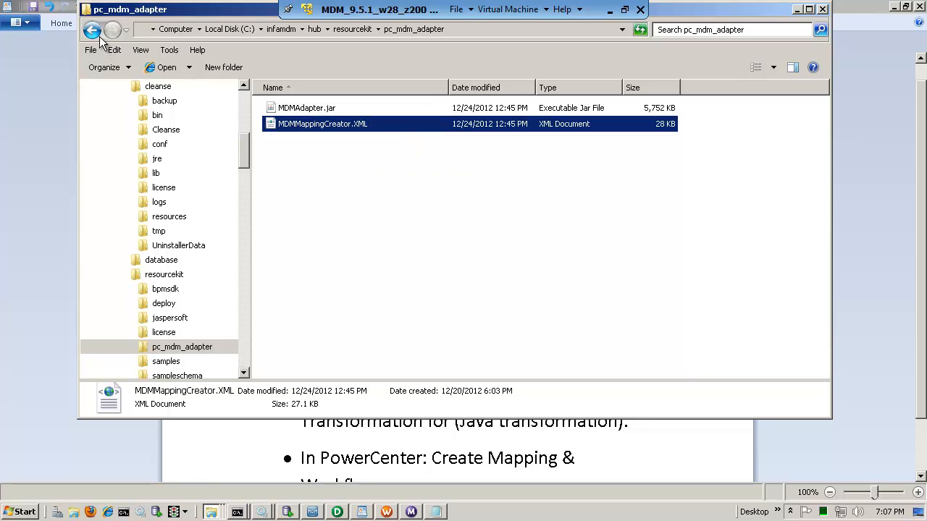
Browse to C:\Informatica\9.1.0\server\bin\javalib and select MDMAdapter.jar there.
{"action": "left_click", "coordinate": [246, 29]}
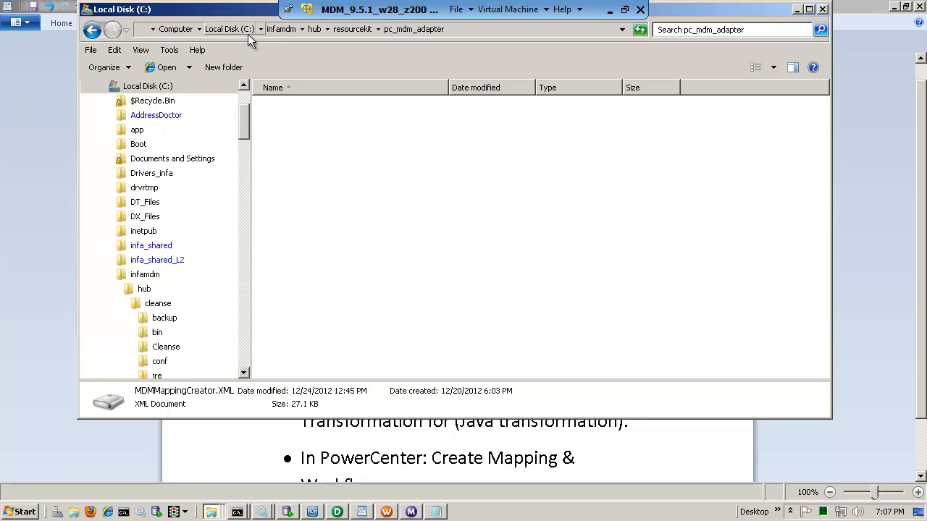
{"action": "double_click", "coordinate": [305, 319]}
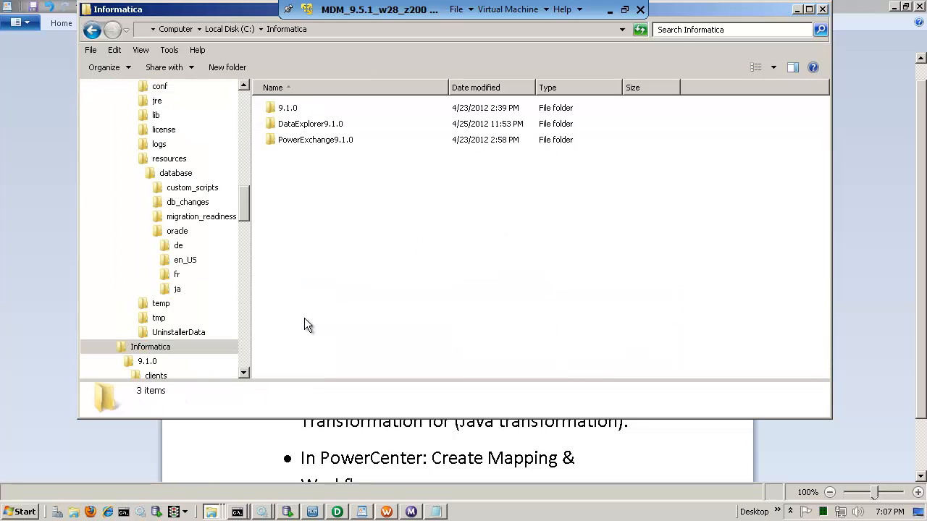
{"action": "double_click", "coordinate": [289, 108]}
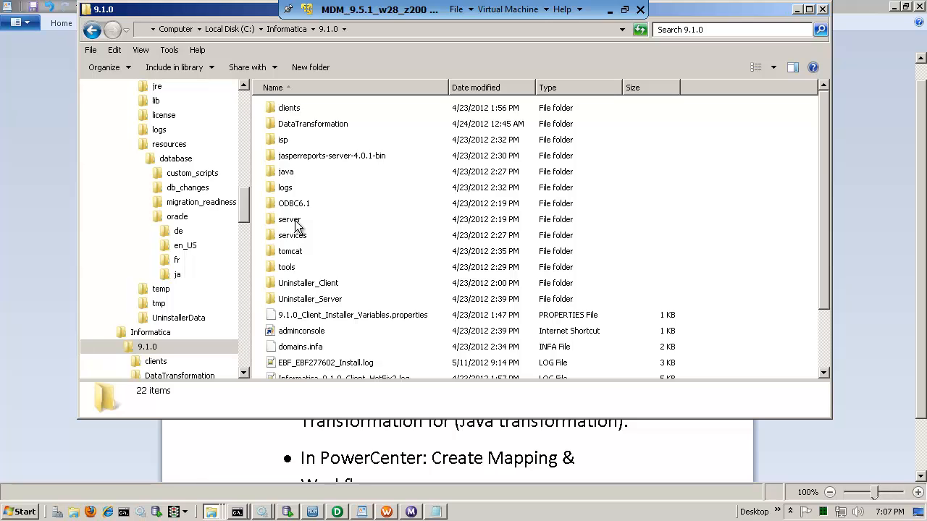
{"action": "double_click", "coordinate": [297, 221]}
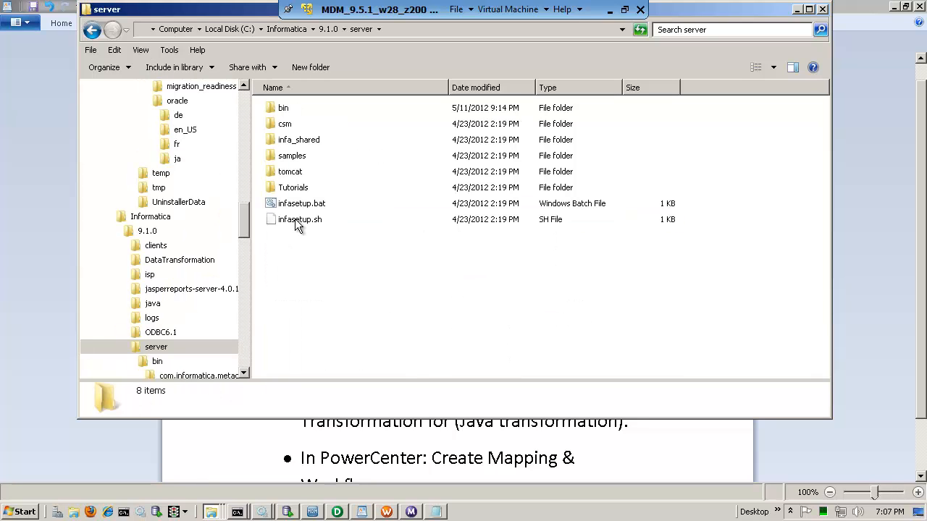
{"action": "double_click", "coordinate": [283, 108]}
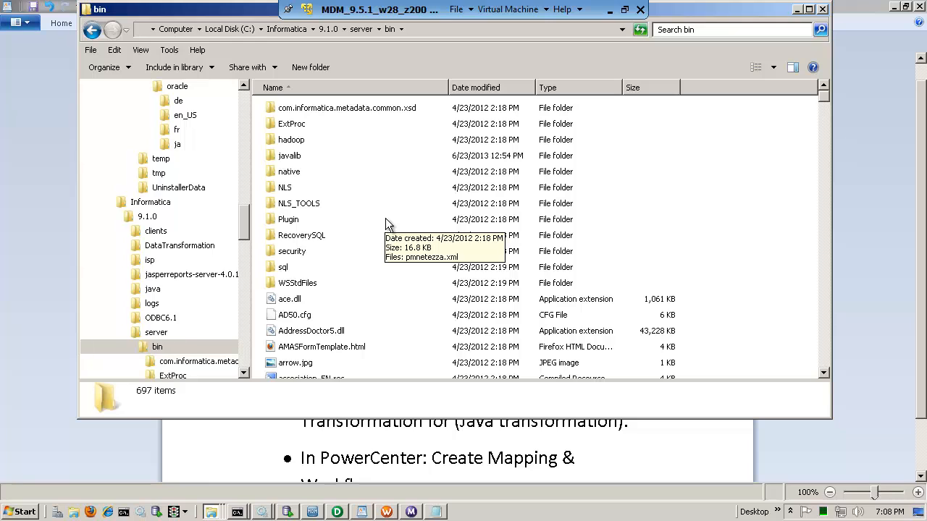
{"action": "left_click", "coordinate": [295, 160]}
{"action": "double_click", "coordinate": [295, 160]}
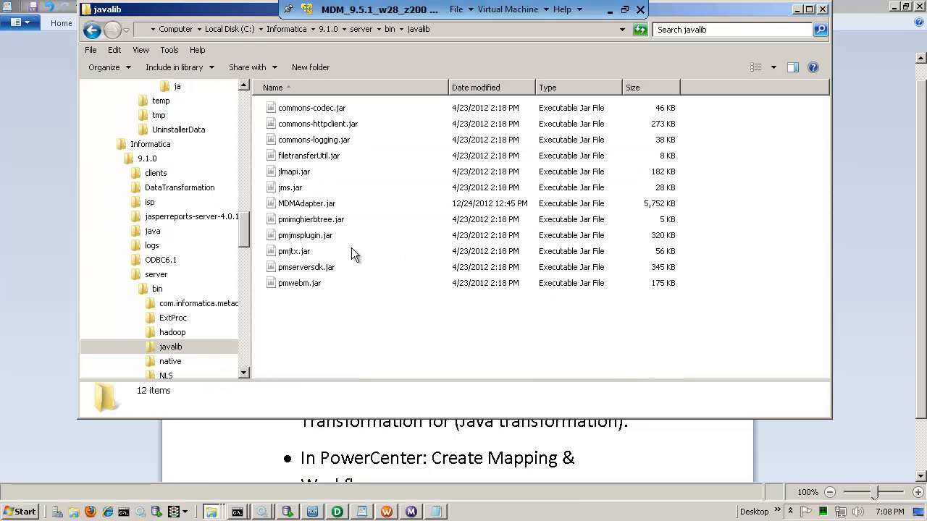
{"action": "left_click", "coordinate": [317, 207]}
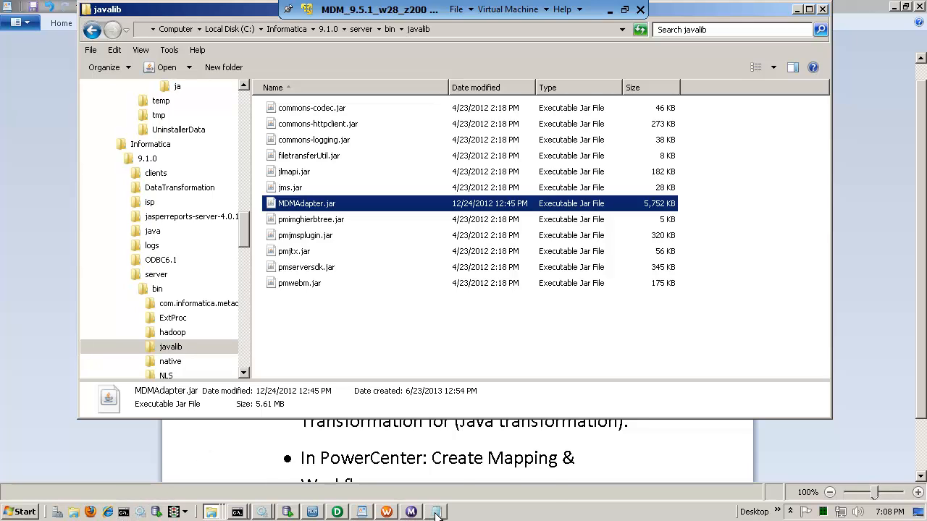
Bring up the EnvironmentParametersJLTemplate.txt notes, examine the ojdbc6.jar path to add to the classpath, and minimize the notes.
{"action": "mouse_move", "coordinate": [437, 514]}
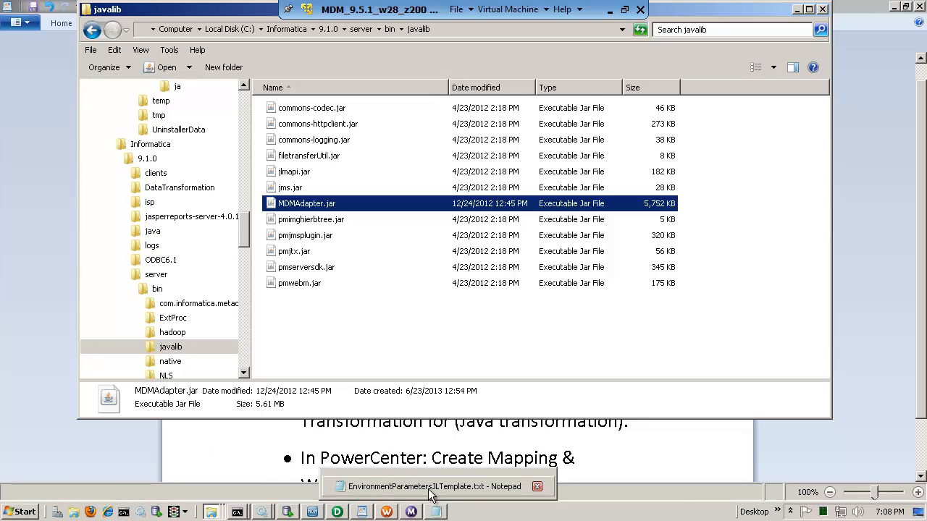
{"action": "left_click", "coordinate": [438, 487]}
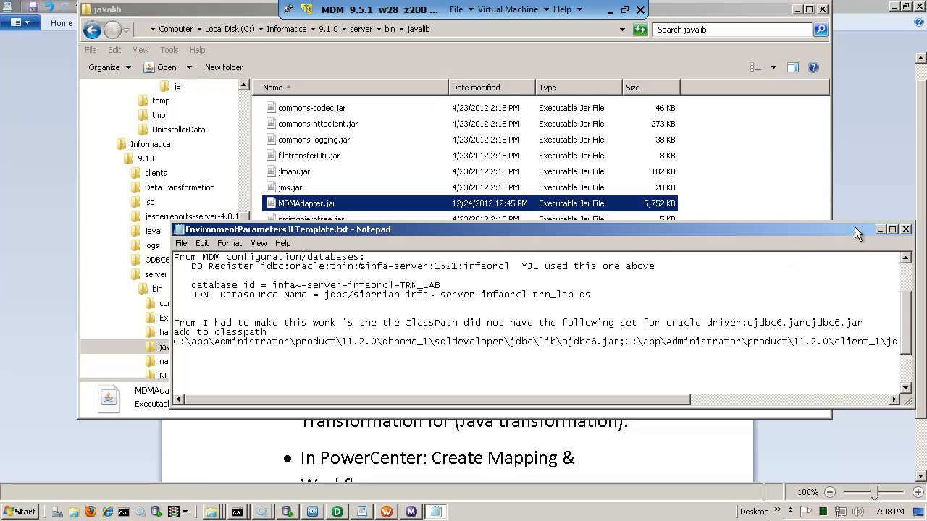
{"action": "left_click_drag", "start_coordinate": [854, 232], "coordinate": [829, 227]}
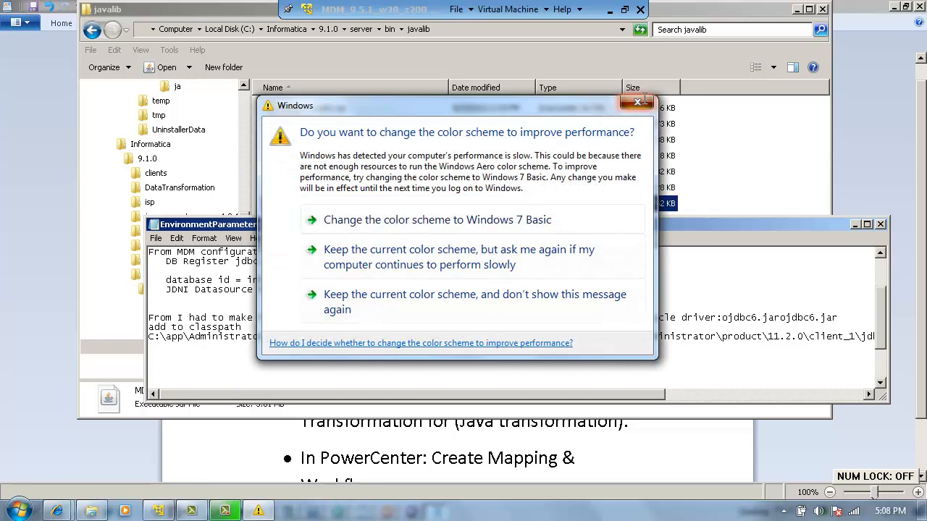
{"action": "left_click", "coordinate": [637, 102]}
{"action": "left_click_drag", "start_coordinate": [194, 328], "coordinate": [267, 362]}
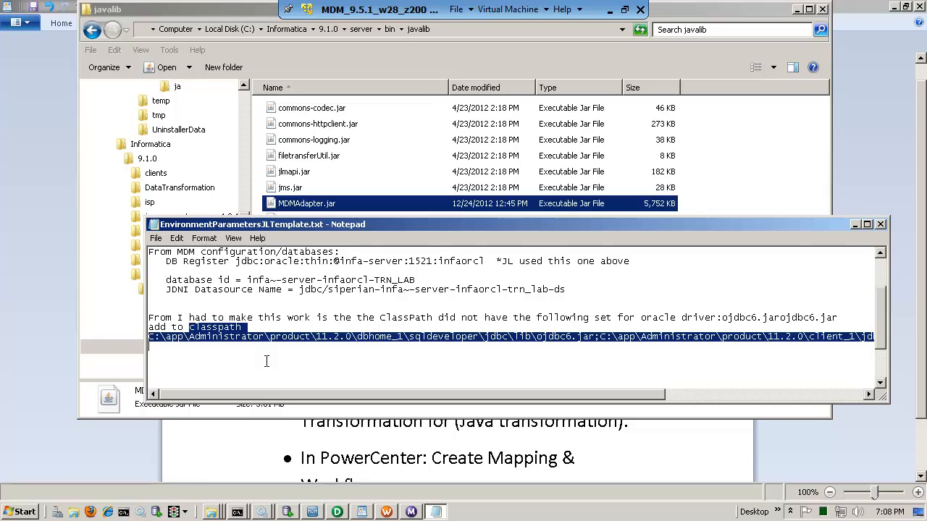
{"action": "left_click", "coordinate": [230, 353]}
{"action": "left_click_drag", "start_coordinate": [154, 337], "coordinate": [588, 337]}
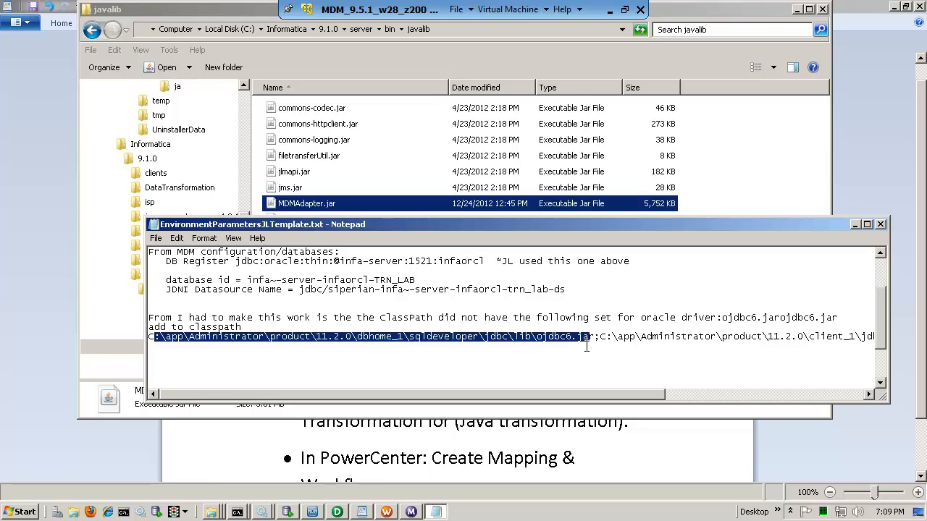
{"action": "left_click", "coordinate": [855, 225]}
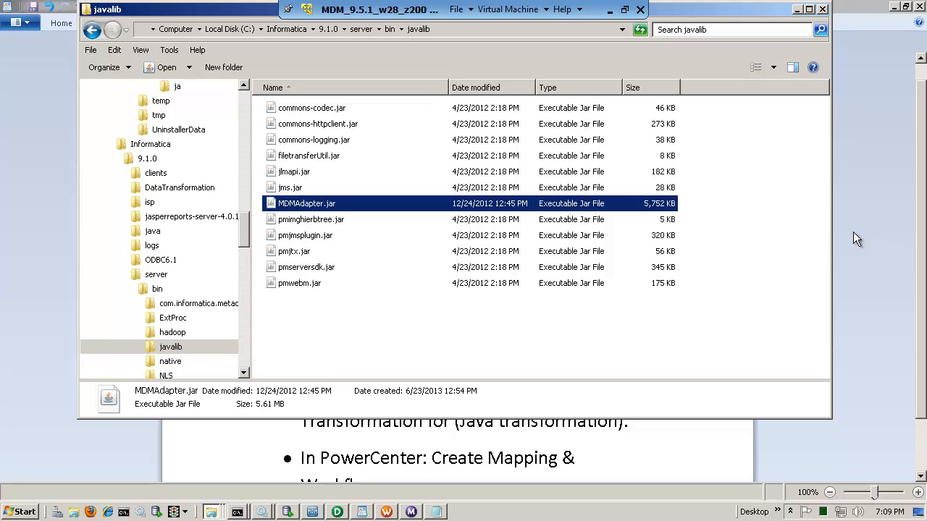
Minimize the file explorer, switch to PowerCenter Designer, and select the MDMMappingCreator mapping in the Dev01 folder.
{"action": "left_click", "coordinate": [797, 11]}
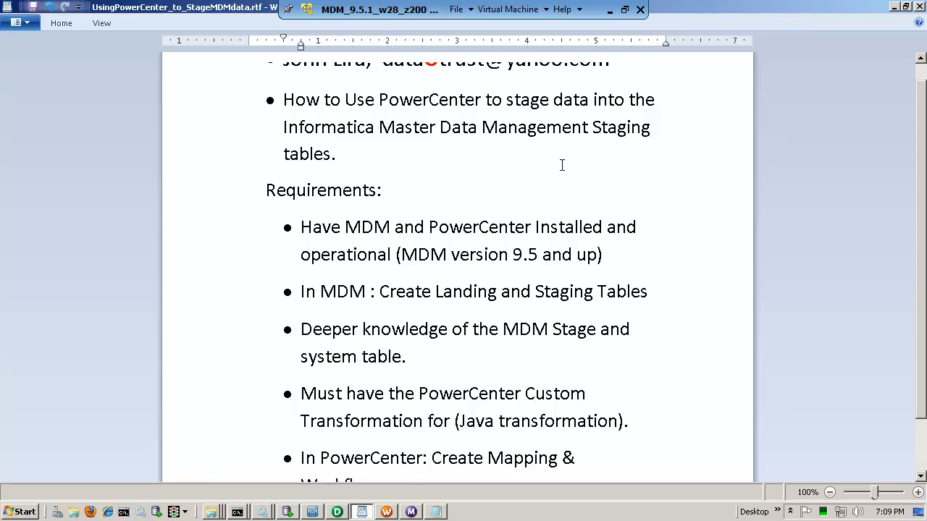
{"action": "left_click", "coordinate": [338, 512]}
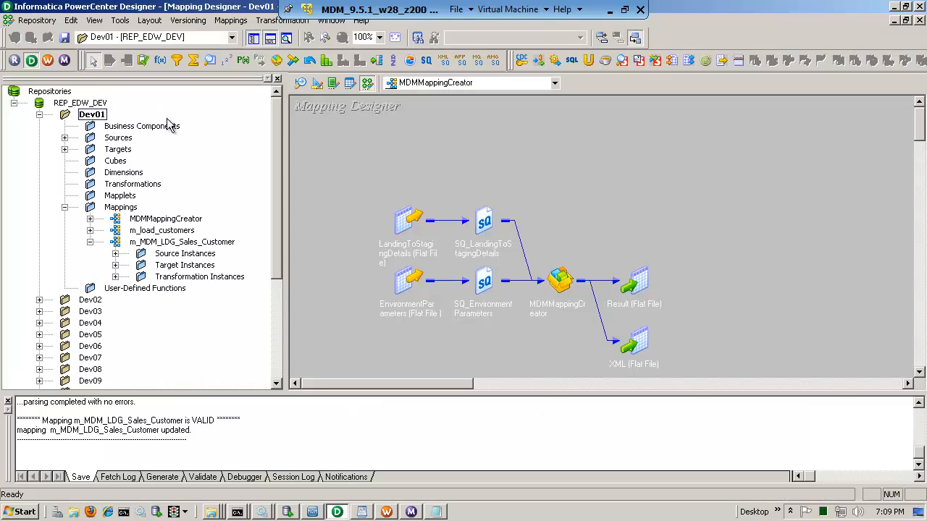
{"action": "left_click", "coordinate": [103, 115]}
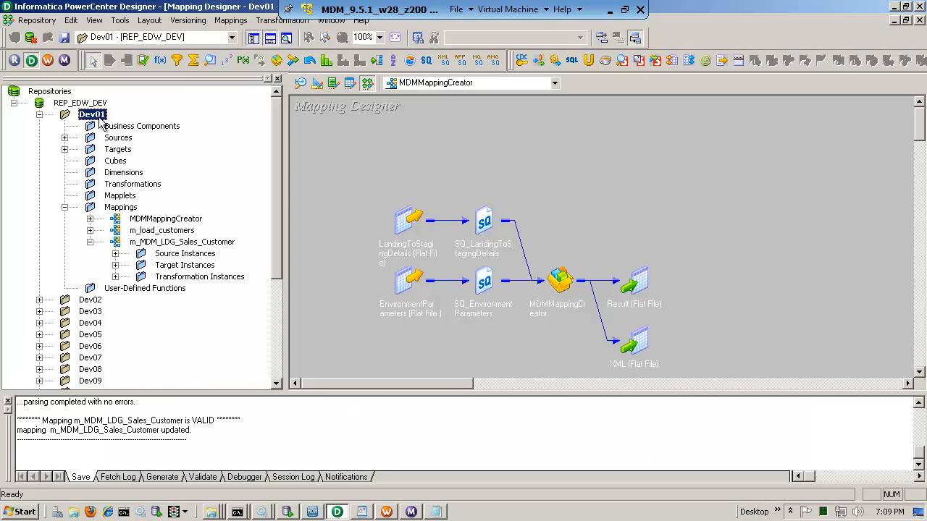
{"action": "left_click", "coordinate": [119, 207]}
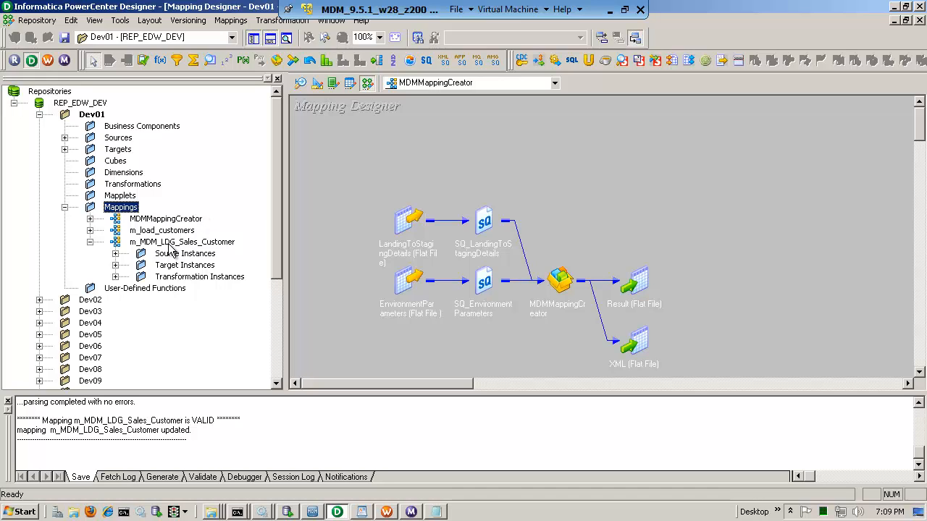
{"action": "left_click", "coordinate": [90, 243]}
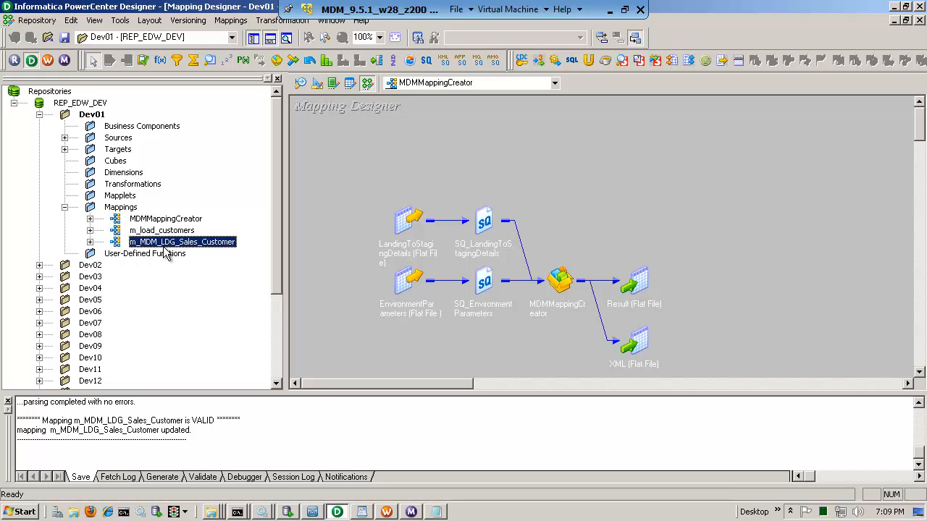
{"action": "left_click", "coordinate": [170, 221]}
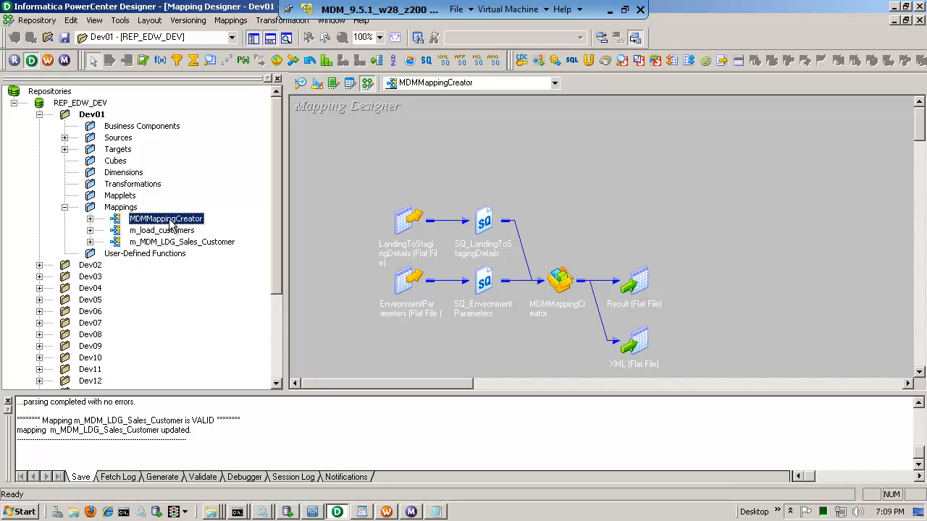
{"action": "left_click", "coordinate": [496, 171]}
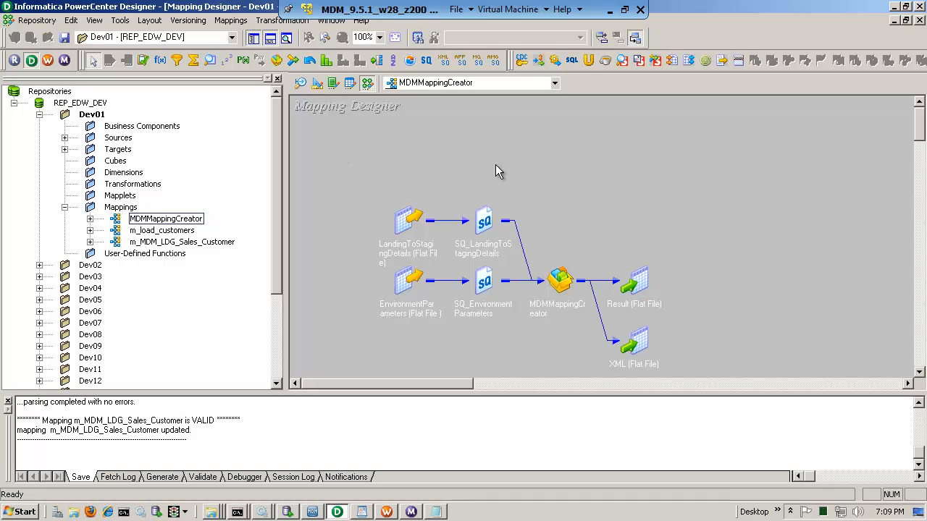
Start an object import into the repository and open the file selection for the XML file.
{"action": "left_click", "coordinate": [36, 20]}
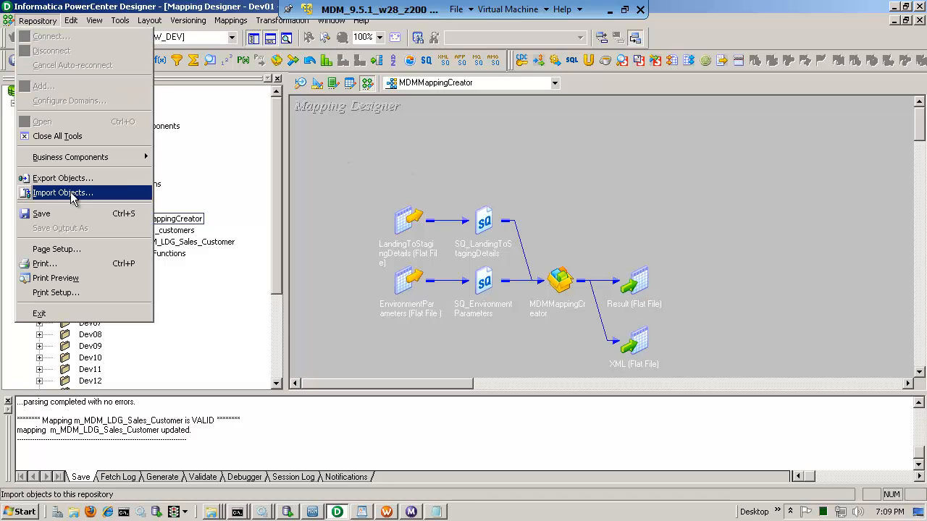
{"action": "left_click", "coordinate": [55, 192]}
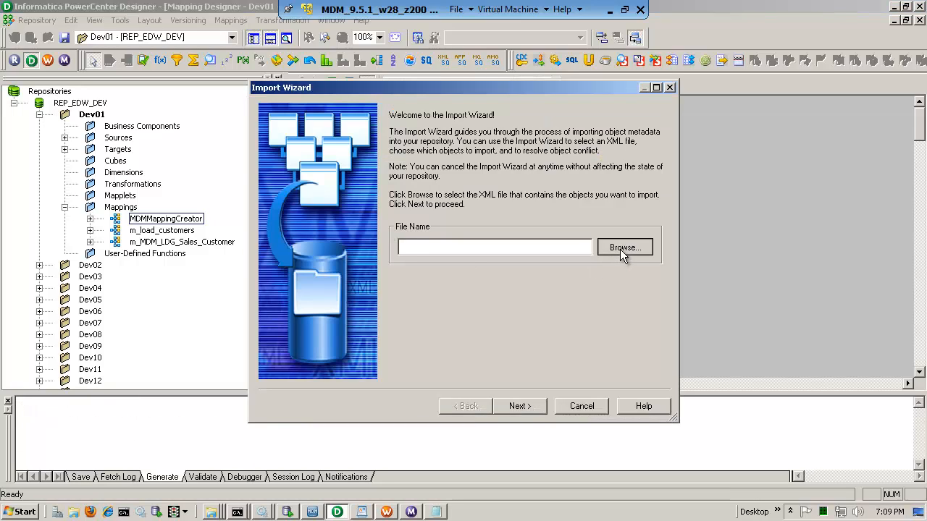
{"action": "left_click", "coordinate": [621, 250]}
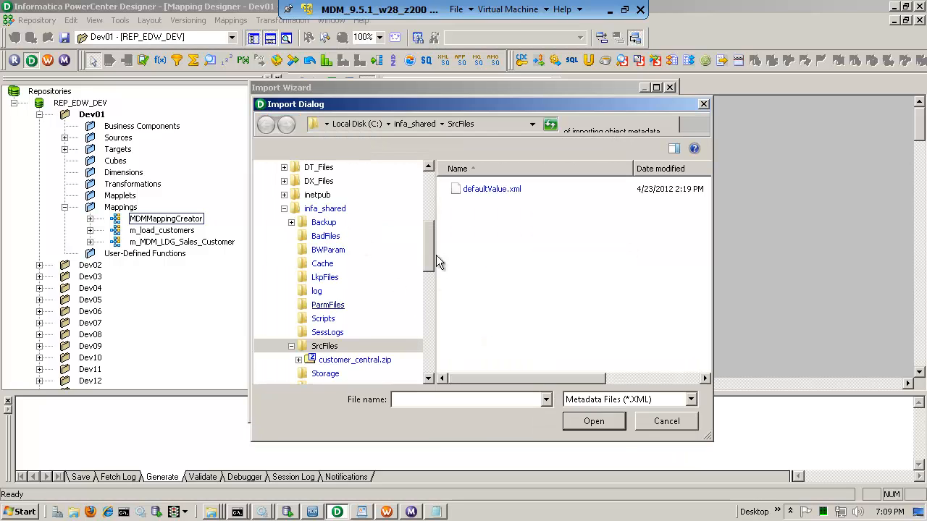
Browse to C:\infamdm\hub\resourcekit\pc_mdm_adapter, select MDMMappingCreator.XML, and cancel the file selection.
{"action": "scroll", "coordinate": [430, 256], "scroll_direction": "up", "scroll_amount": 3}
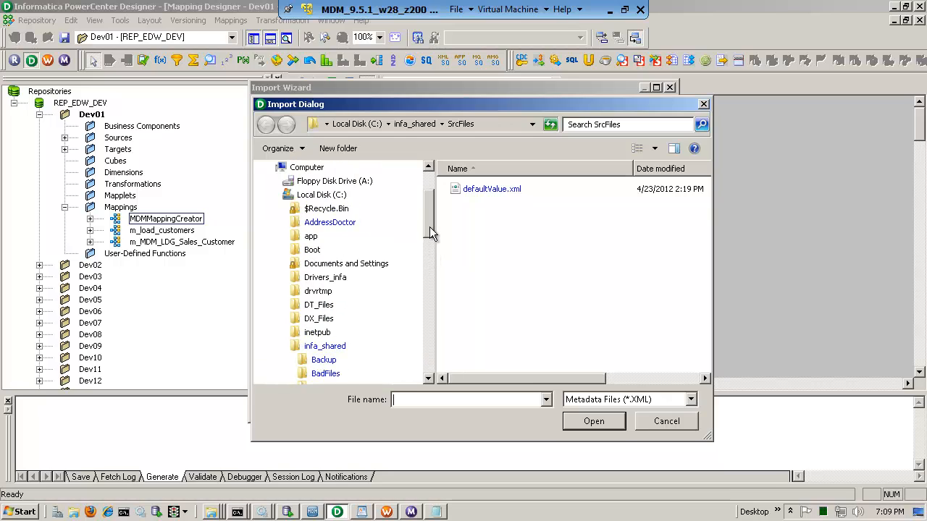
{"action": "left_click", "coordinate": [330, 196]}
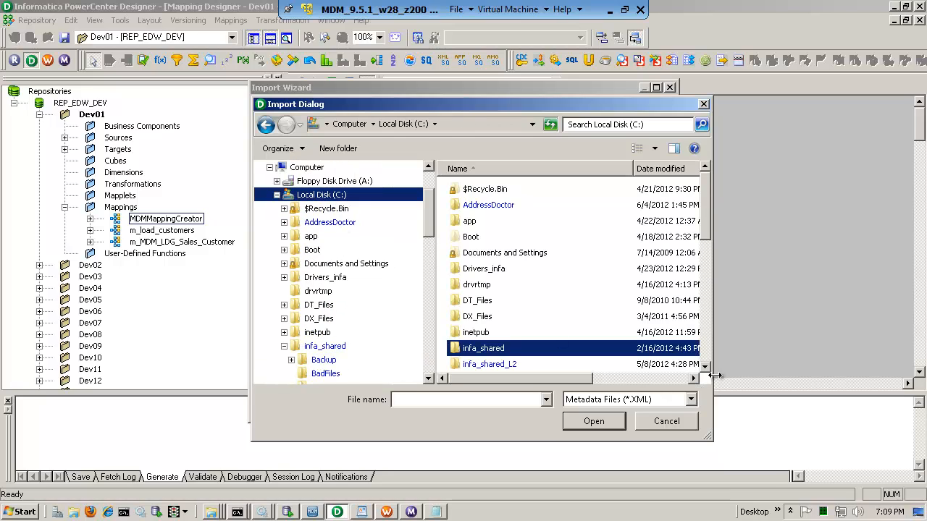
{"action": "scroll", "coordinate": [710, 237], "scroll_direction": "down", "scroll_amount": 1}
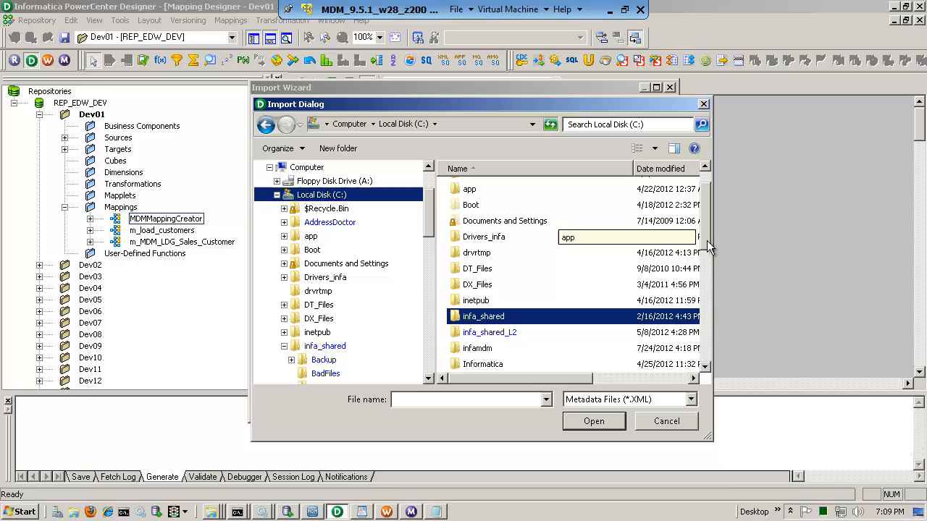
{"action": "double_click", "coordinate": [474, 347]}
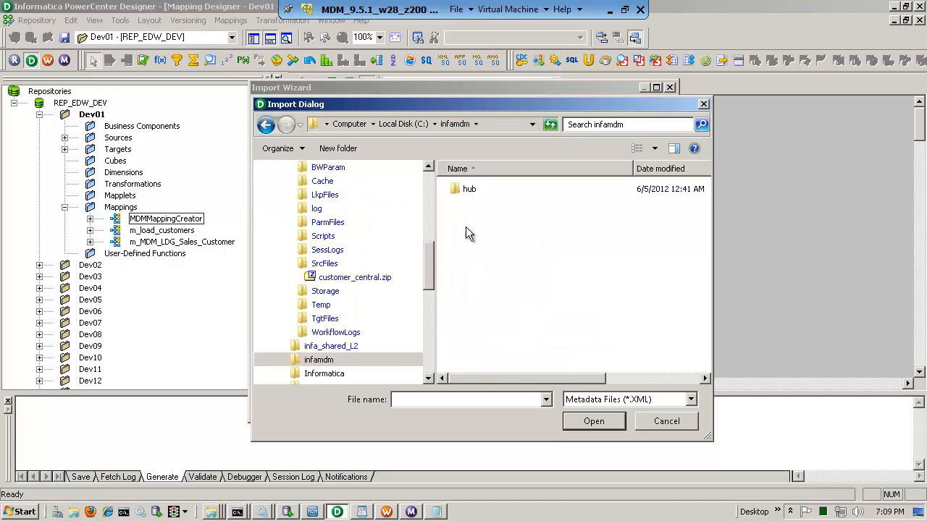
{"action": "double_click", "coordinate": [465, 191]}
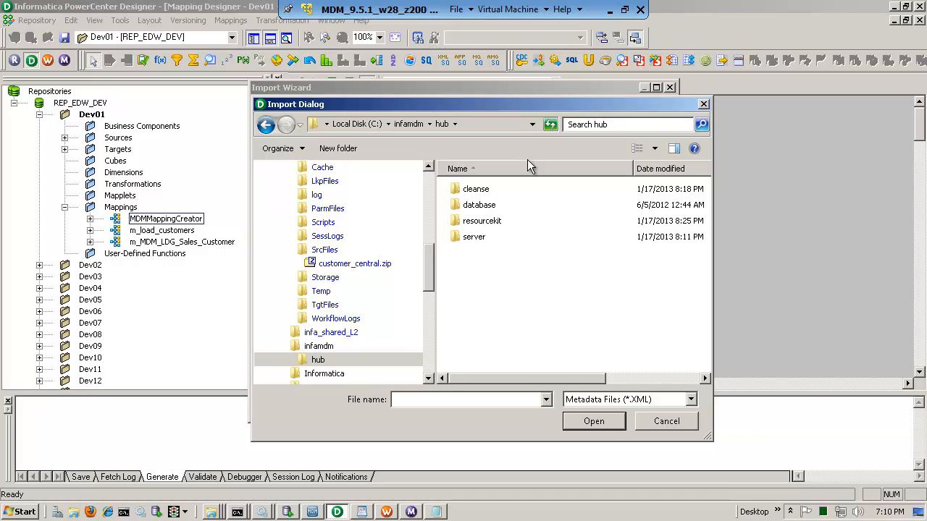
{"action": "double_click", "coordinate": [494, 223]}
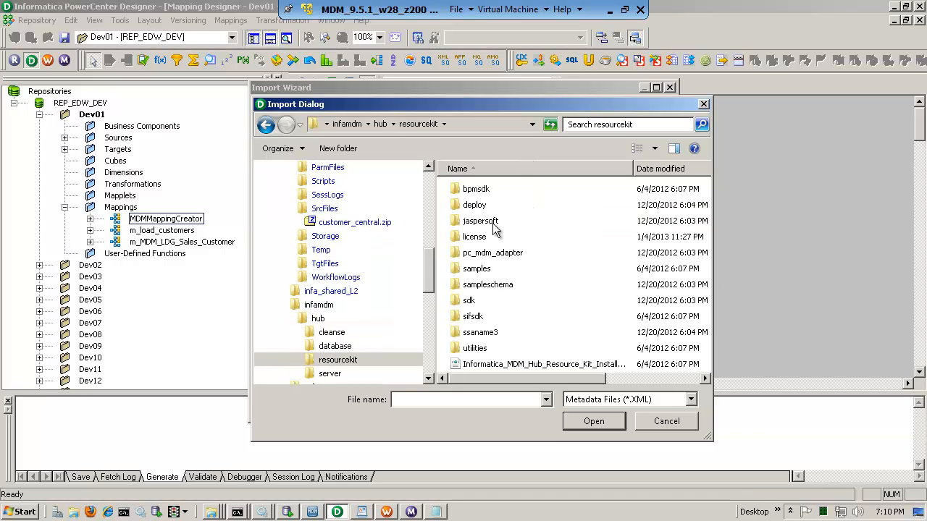
{"action": "left_click", "coordinate": [510, 257]}
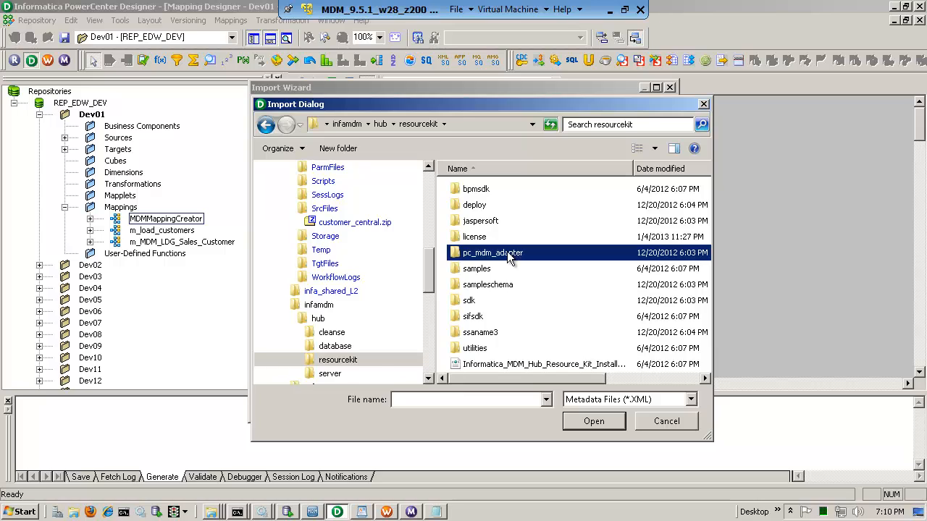
{"action": "double_click", "coordinate": [509, 255]}
{"action": "left_click", "coordinate": [505, 191]}
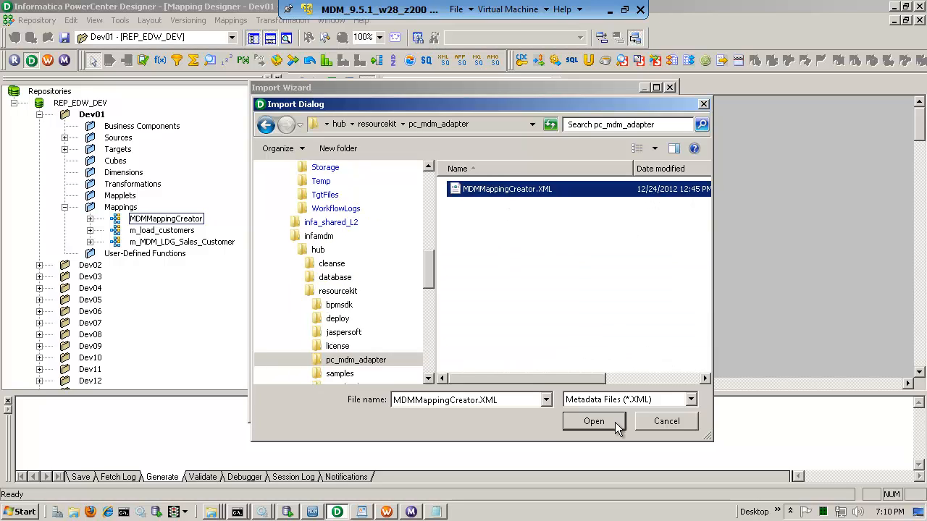
{"action": "left_click", "coordinate": [668, 422]}
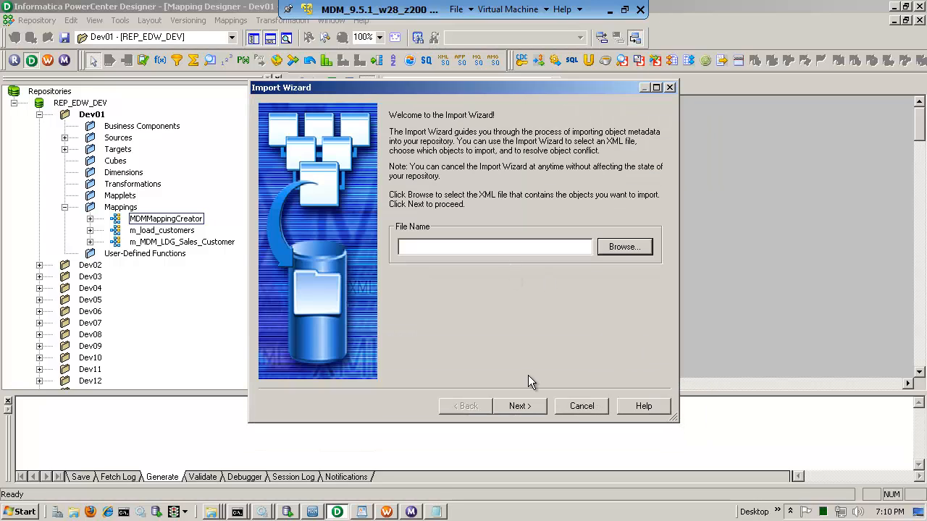
Exit the Import Wizard without importing any objects.
{"action": "left_click", "coordinate": [583, 406]}
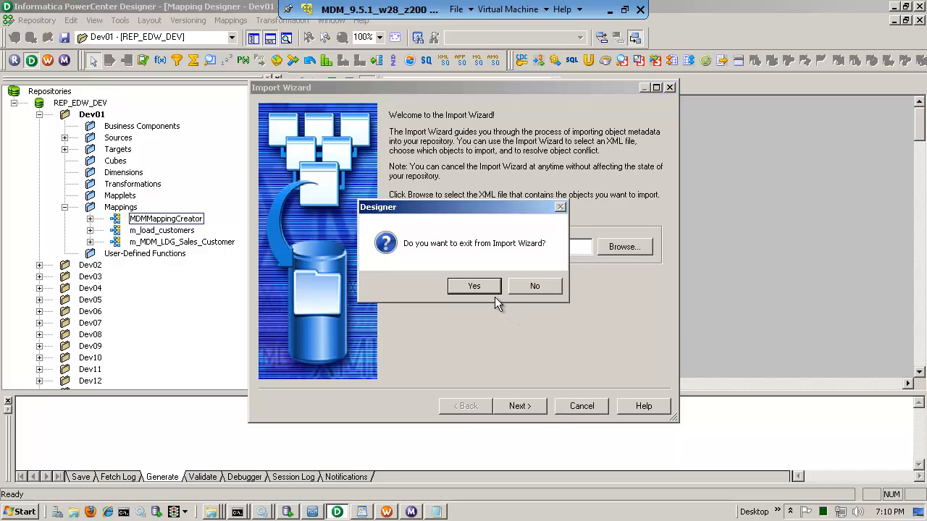
{"action": "left_click", "coordinate": [474, 287]}
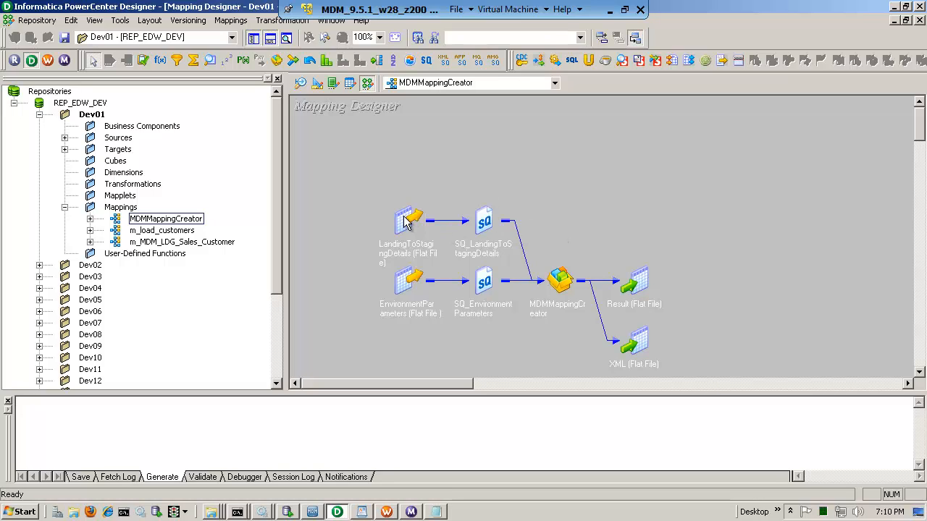
Spread out the mapping's iconized objects by moving both flat file sources, the SQ_LandingToStagingDetails qualifier and the MDMMappingCreator transformation.
{"action": "left_click_drag", "start_coordinate": [406, 222], "coordinate": [390, 171]}
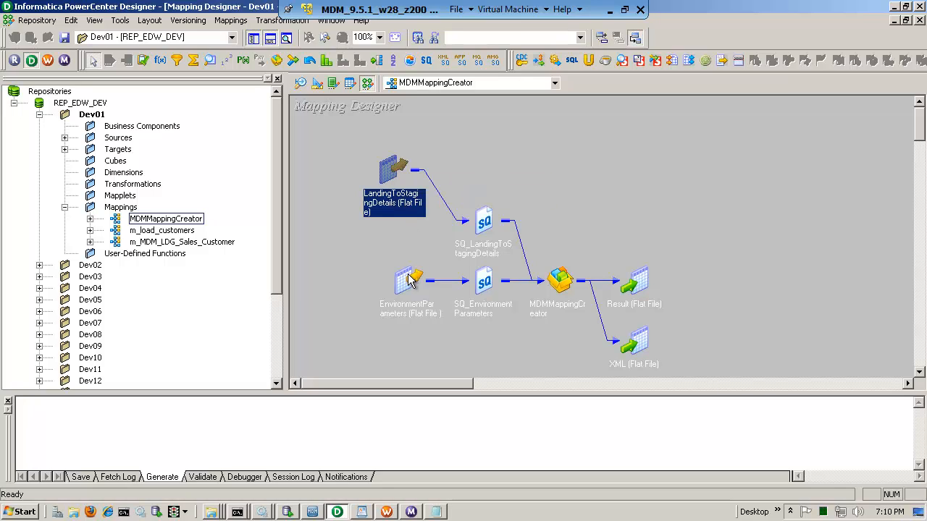
{"action": "left_click_drag", "start_coordinate": [431, 302], "coordinate": [397, 285]}
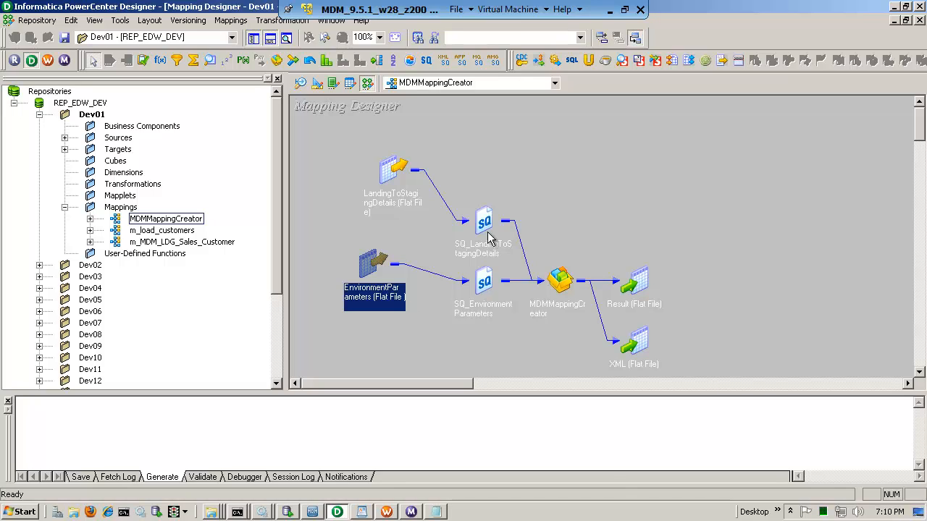
{"action": "left_click_drag", "start_coordinate": [487, 220], "coordinate": [487, 208]}
{"action": "left_click_drag", "start_coordinate": [398, 171], "coordinate": [402, 149]}
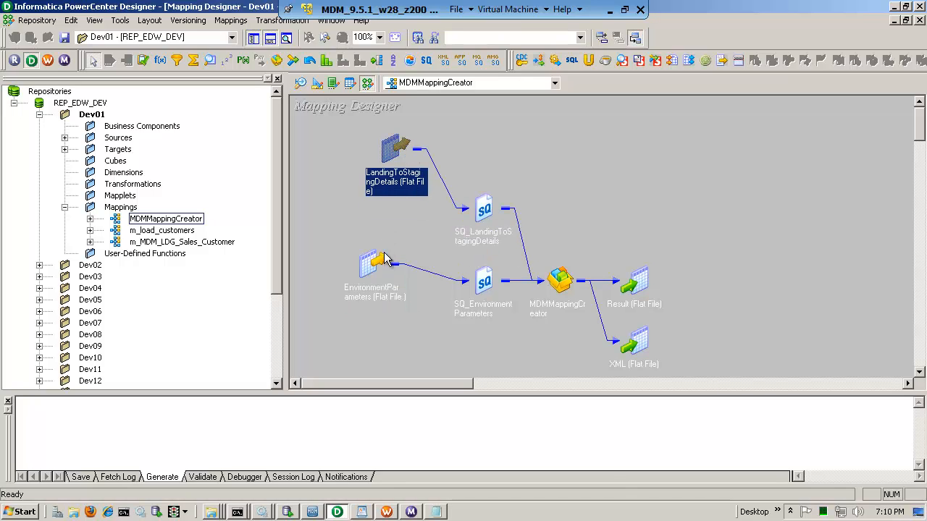
{"action": "left_click_drag", "start_coordinate": [552, 282], "coordinate": [559, 230]}
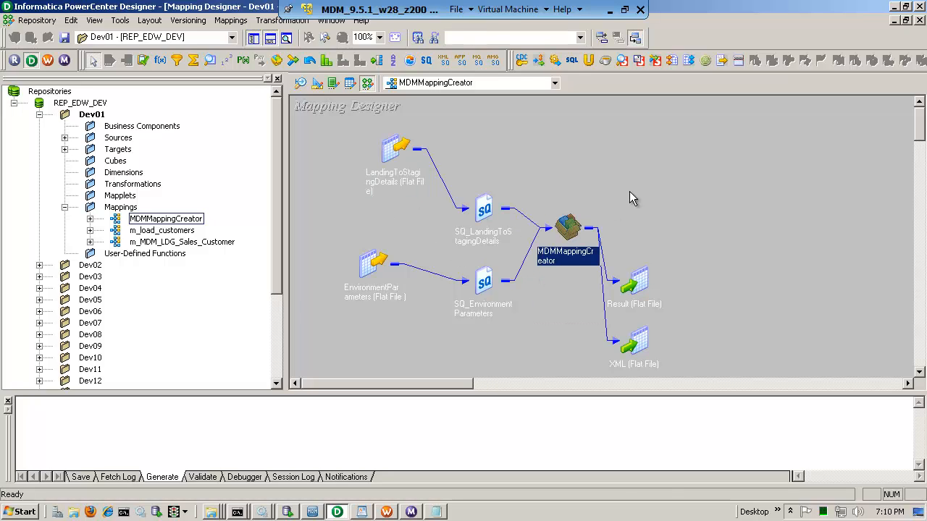
Expand all objects in the mapping to show their ports, and hide the output window and the repository navigator.
{"action": "right_click", "coordinate": [652, 164]}
{"action": "left_click", "coordinate": [703, 246]}
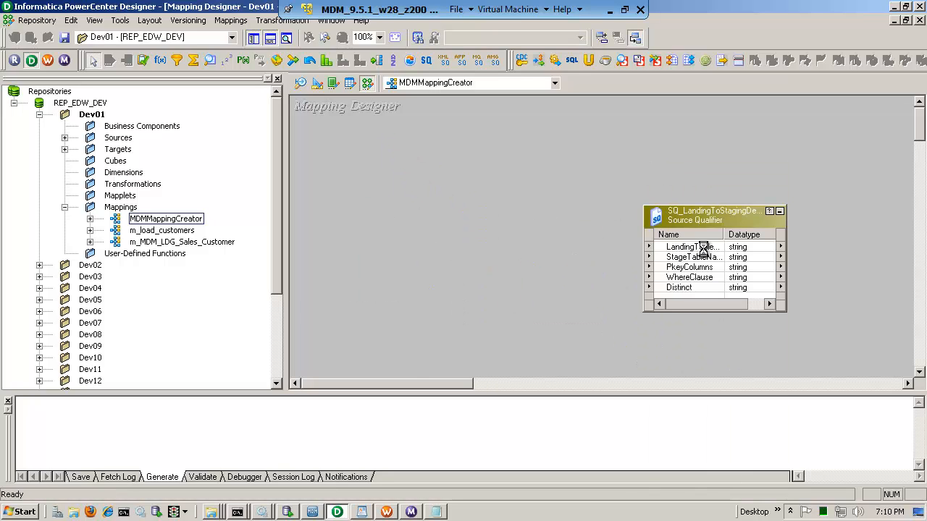
{"action": "left_click", "coordinate": [270, 38]}
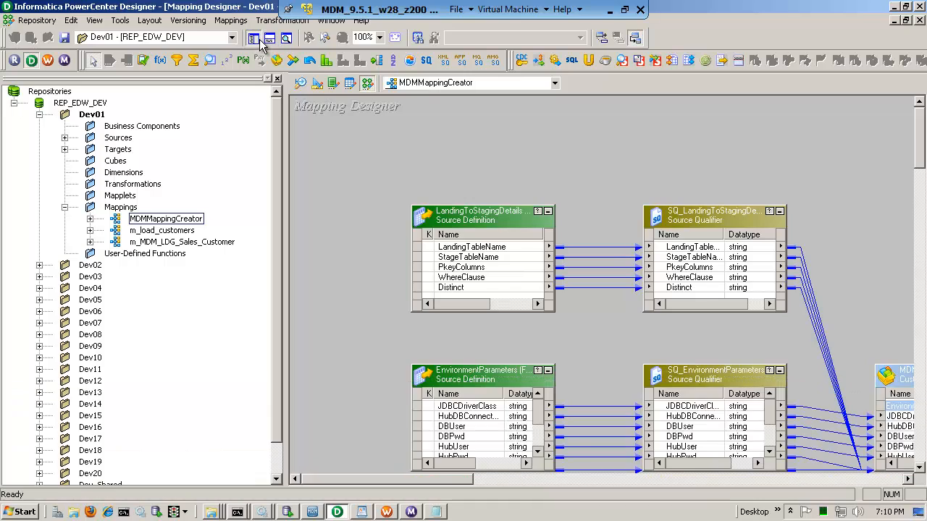
{"action": "left_click", "coordinate": [253, 38]}
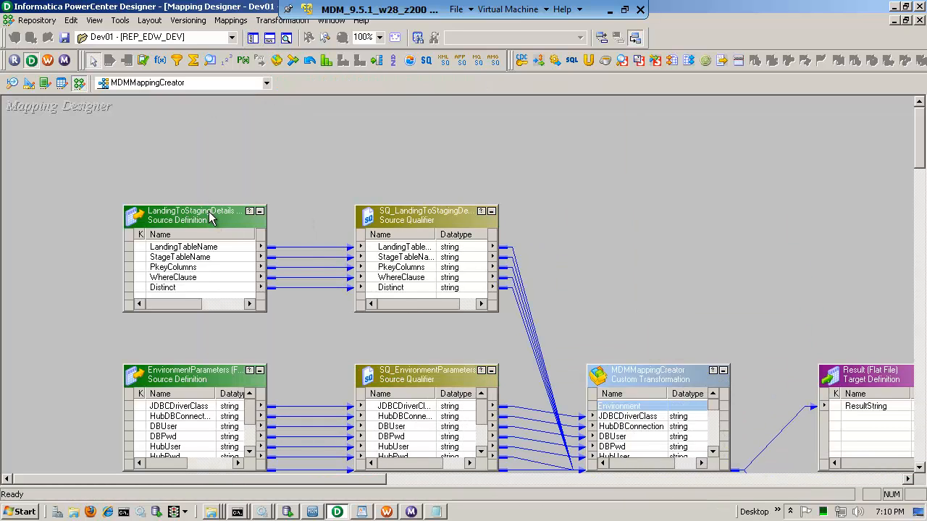
Move the LandingToStagingDetails and EnvironmentParameters sources slightly upward, and enlarge the MDMMappingCreator transformation until all its ports show.
{"action": "left_click_drag", "start_coordinate": [209, 215], "coordinate": [217, 191]}
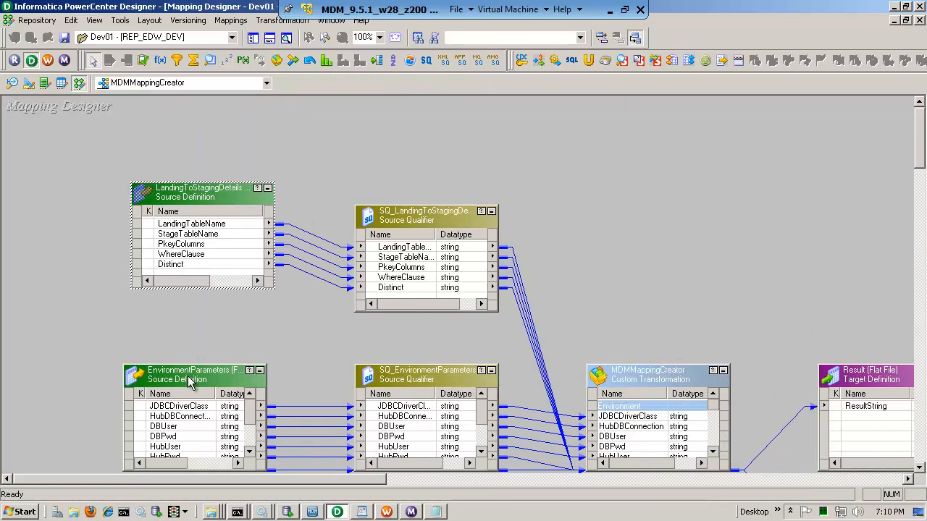
{"action": "left_click_drag", "start_coordinate": [188, 376], "coordinate": [180, 352]}
{"action": "left_click_drag", "start_coordinate": [359, 478], "coordinate": [416, 480]}
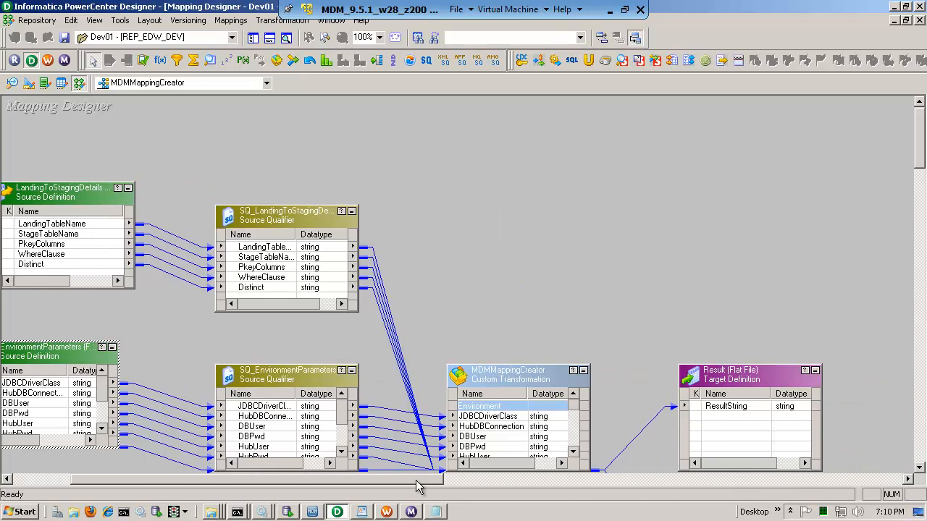
{"action": "left_click_drag", "start_coordinate": [502, 363], "coordinate": [525, 167]}
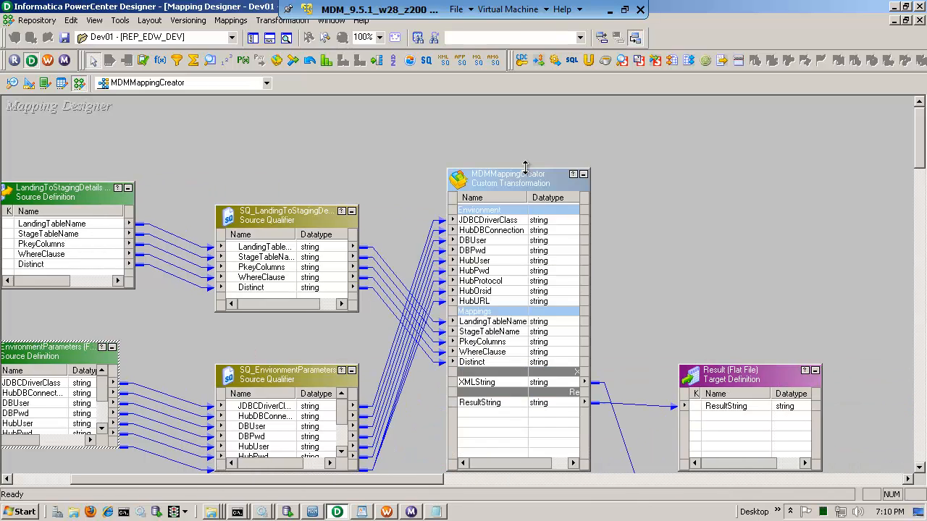
Examine the Environment ports of the MDMMappingCreator transformation, including JDBCDriverClass, HubDBConnection, DBUser, DBPwd and HubUser.
{"action": "left_click", "coordinate": [498, 222]}
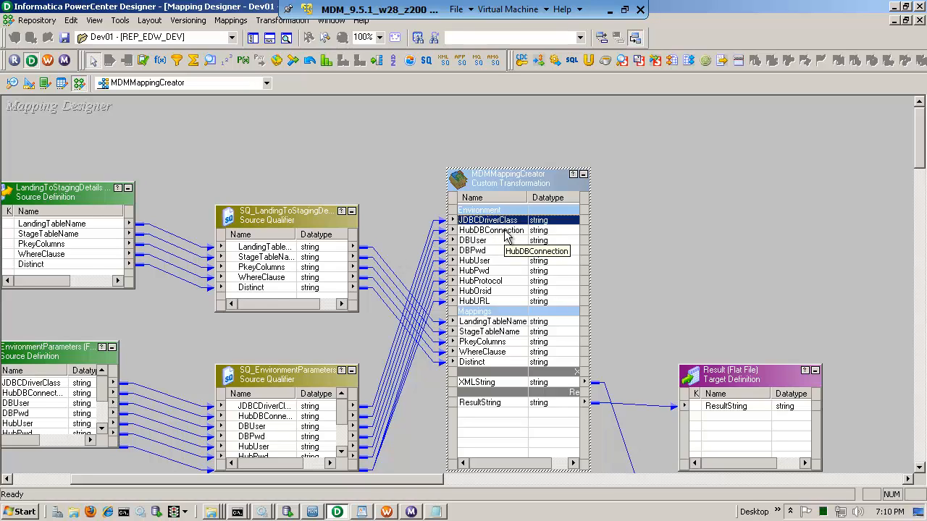
{"action": "left_click", "coordinate": [505, 232]}
{"action": "left_click", "coordinate": [493, 242]}
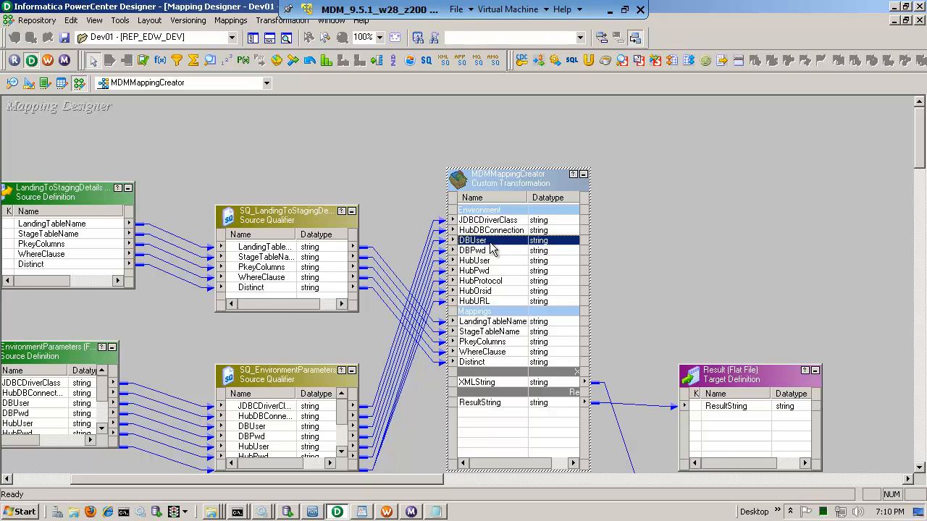
{"action": "left_click", "coordinate": [492, 251]}
{"action": "left_click", "coordinate": [493, 260]}
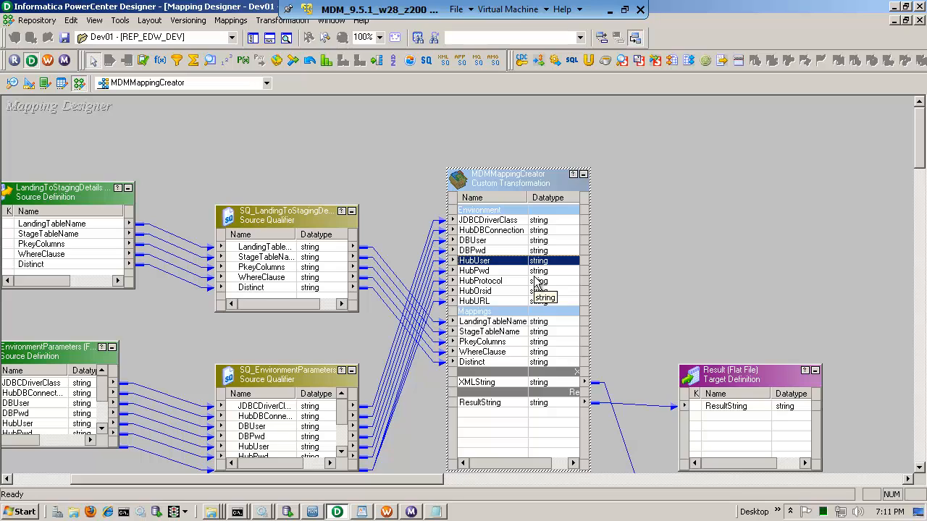
{"action": "left_click", "coordinate": [484, 221]}
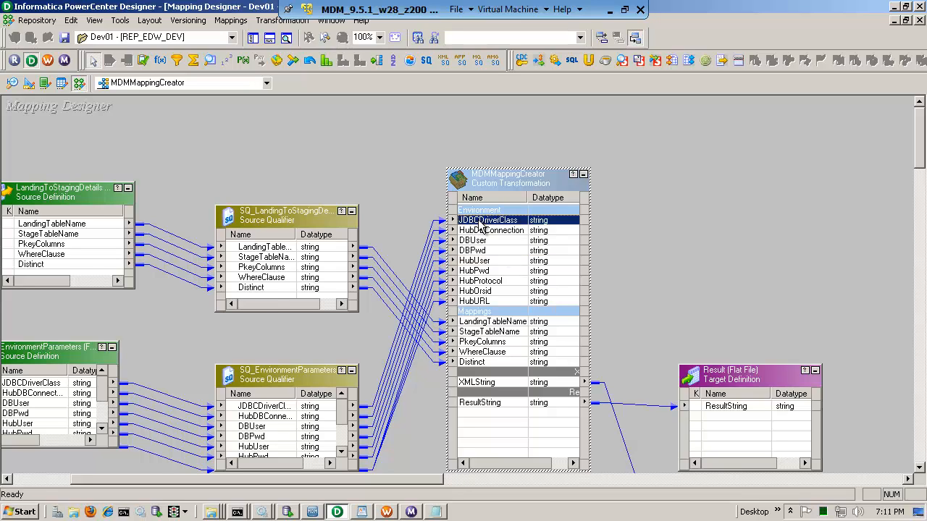
{"action": "left_click", "coordinate": [480, 232]}
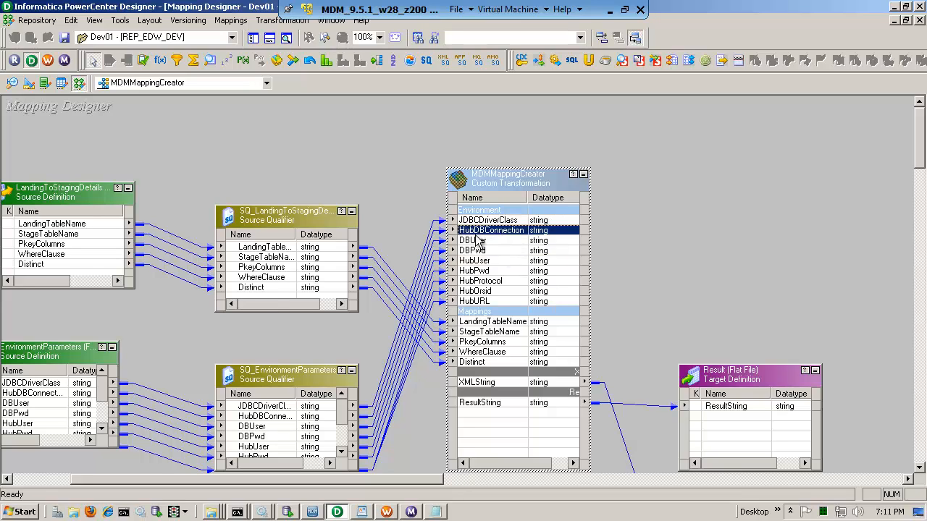
Shift the Result target definition and the MDMMappingCreator transformation slightly up and to the right in the mapping.
{"action": "left_click_drag", "start_coordinate": [697, 380], "coordinate": [721, 369]}
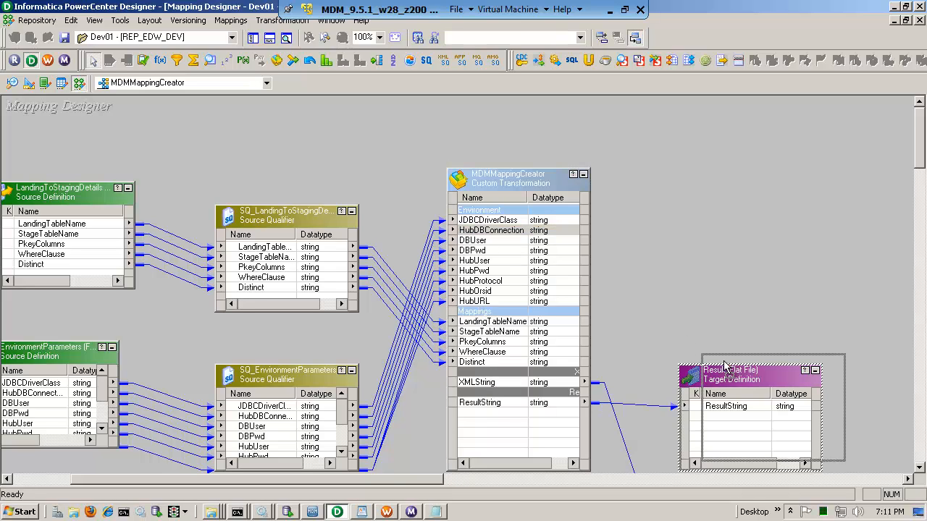
{"action": "left_click_drag", "start_coordinate": [499, 192], "coordinate": [522, 182]}
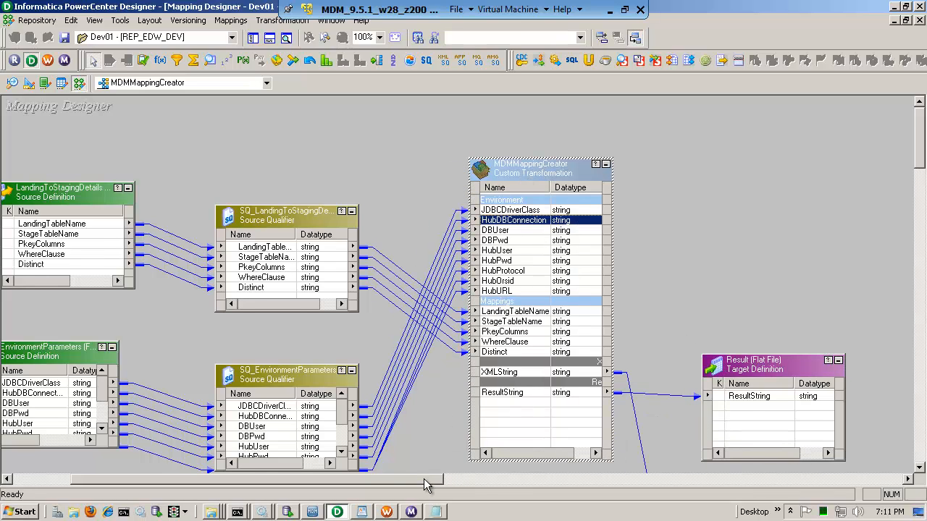
{"action": "left_click_drag", "start_coordinate": [424, 478], "coordinate": [406, 479]}
{"action": "left_click_drag", "start_coordinate": [788, 377], "coordinate": [793, 370]}
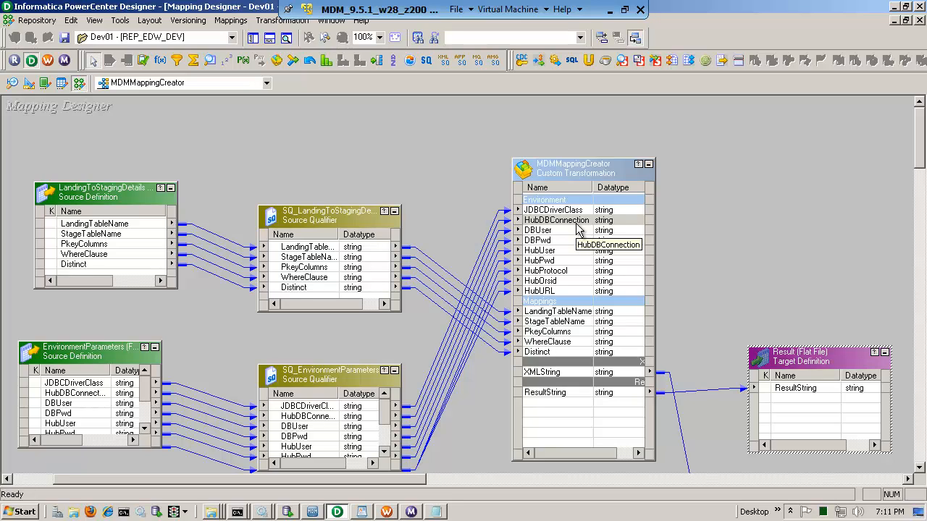
{"action": "left_click_drag", "start_coordinate": [414, 481], "coordinate": [370, 481]}
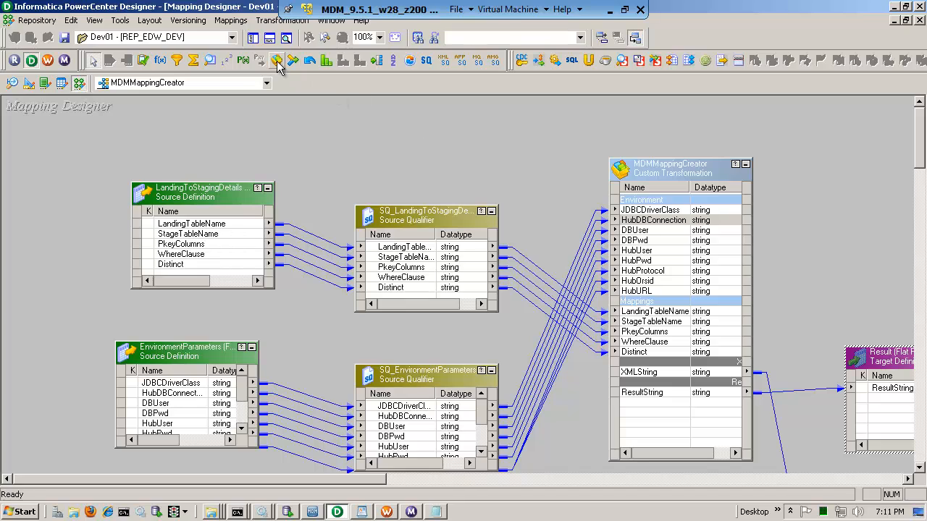
Show the repository navigator again, view the LandingToStagingDetails source's transformation details, and close them without changes.
{"action": "left_click", "coordinate": [253, 37]}
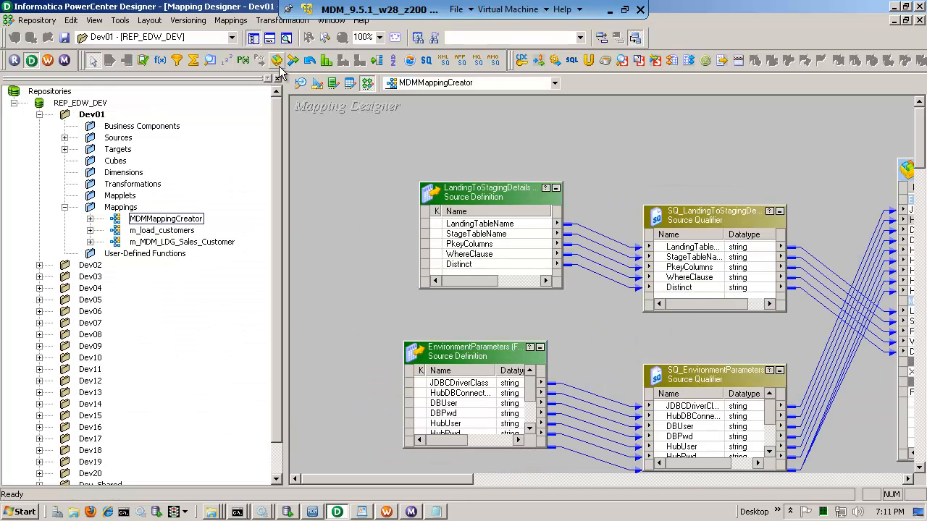
{"action": "left_click", "coordinate": [481, 194]}
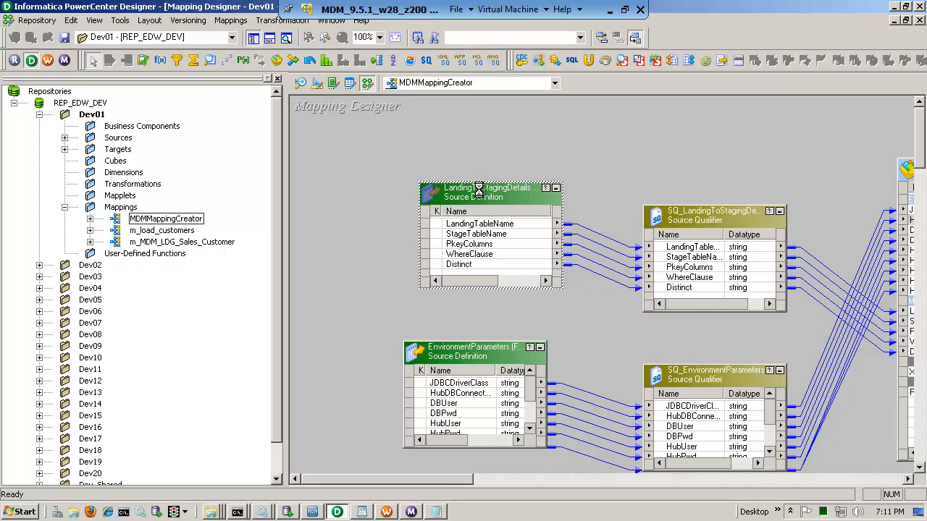
{"action": "double_click", "coordinate": [480, 193]}
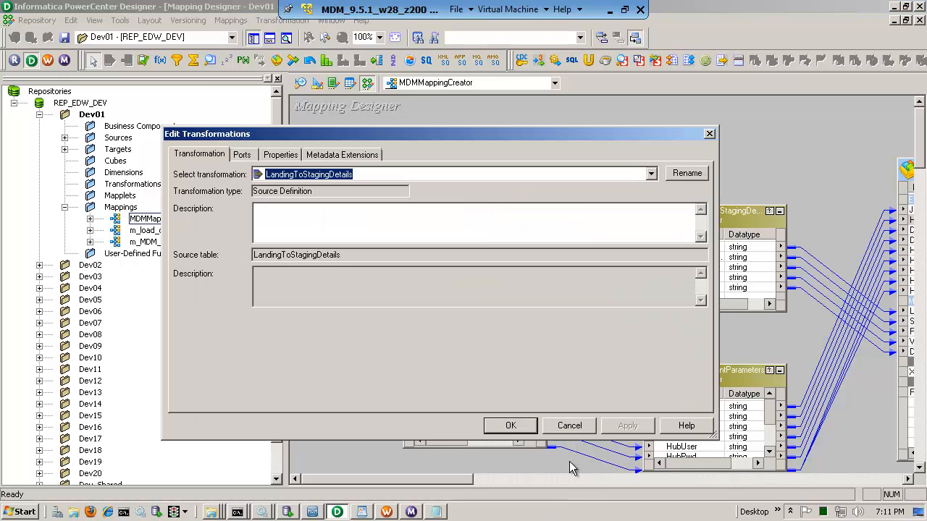
{"action": "left_click", "coordinate": [569, 426]}
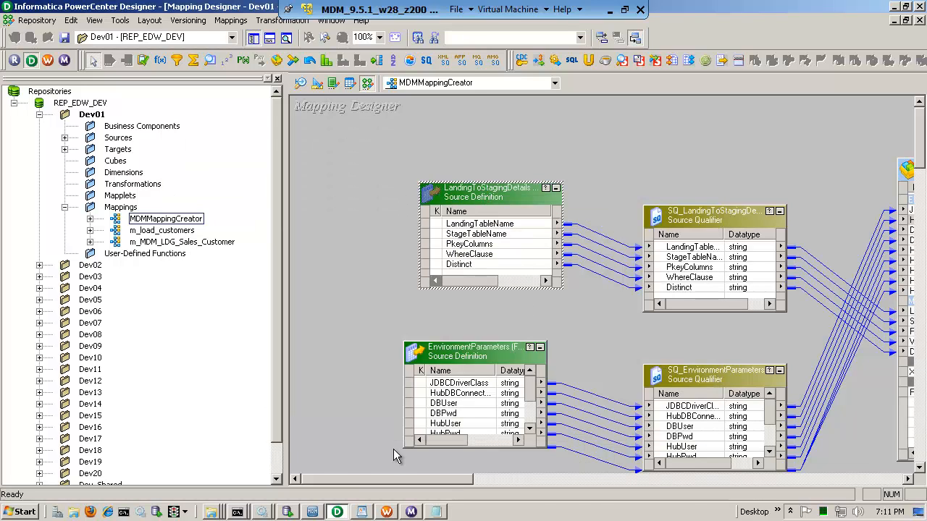
Switch to the SrcFiles folder window and locate the source files LandingToStagingDetailsJL.txt and EnvironmentParametersJL.txt.
{"action": "left_click", "coordinate": [220, 512]}
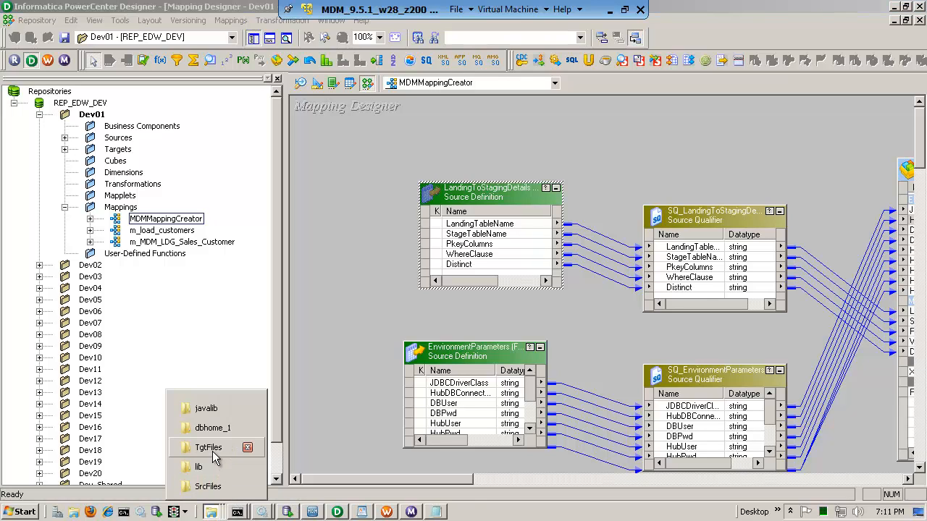
{"action": "left_click", "coordinate": [217, 488]}
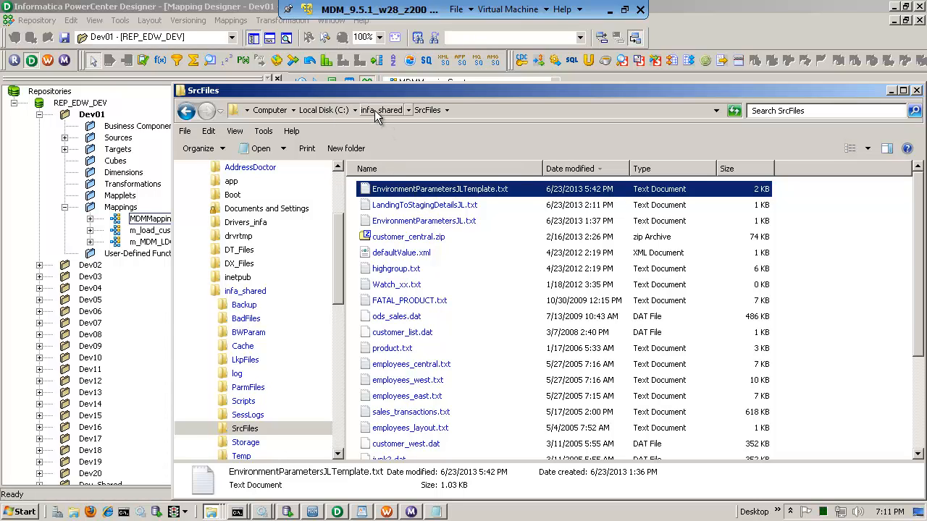
{"action": "left_click", "coordinate": [396, 207]}
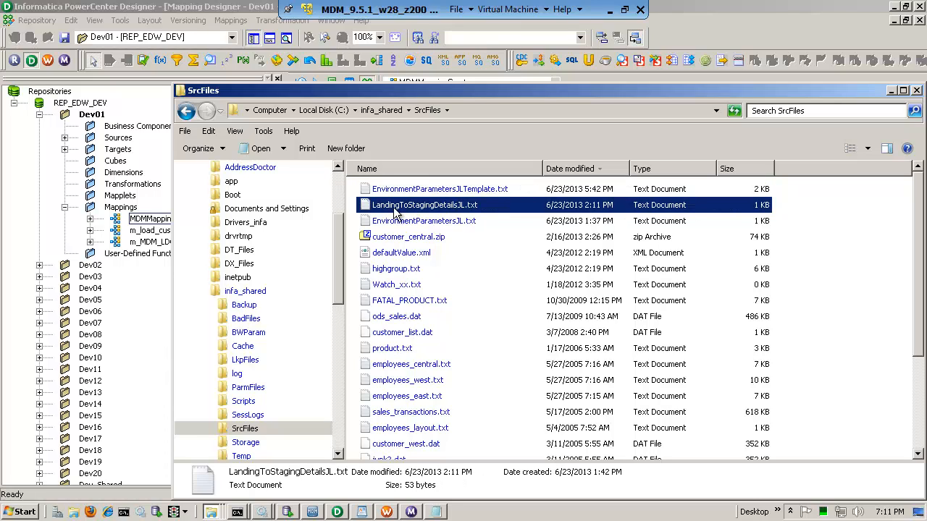
{"action": "left_click", "coordinate": [452, 221]}
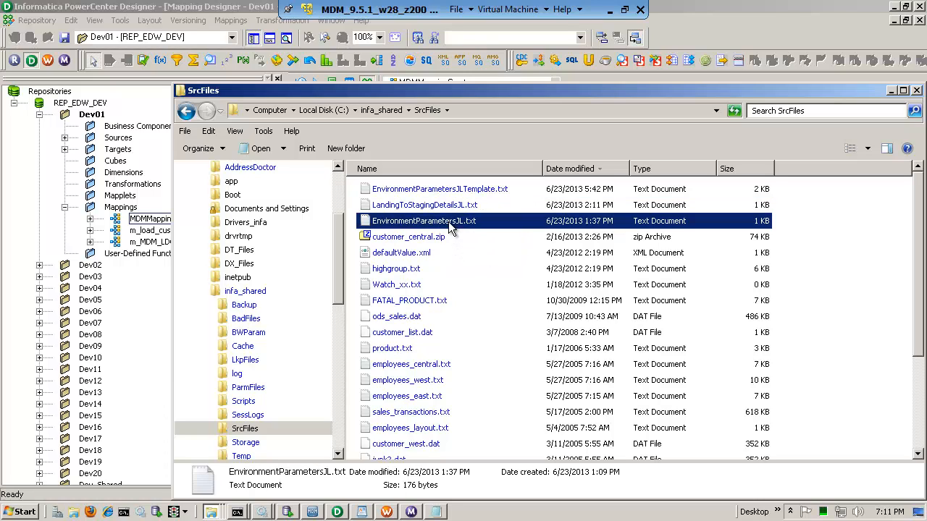
Open LandingToStagingDetailsJL.txt for editing in Notepad and examine its landing table and staging table names.
{"action": "left_click", "coordinate": [451, 208]}
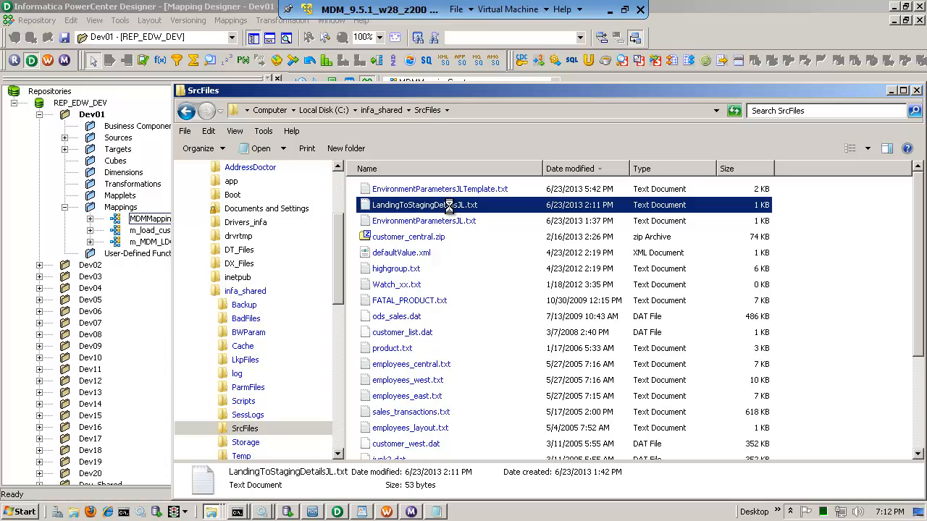
{"action": "right_click", "coordinate": [450, 208]}
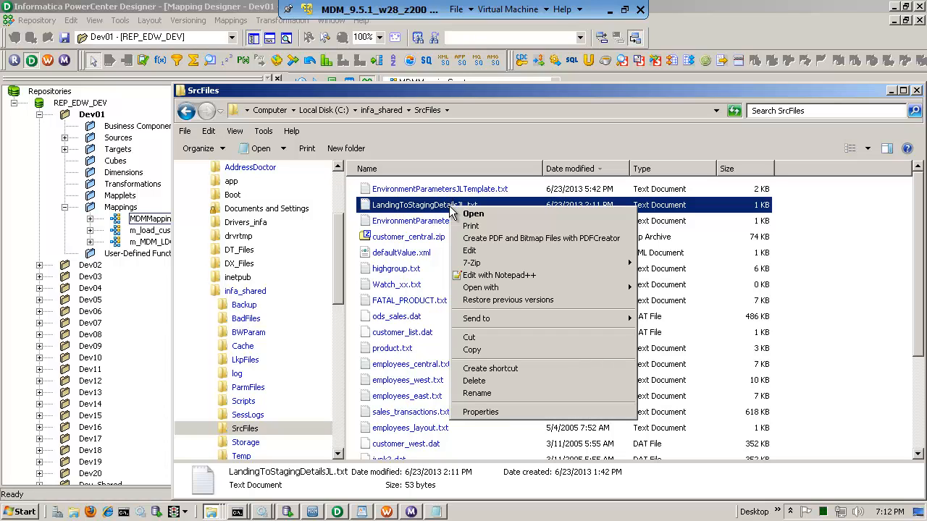
{"action": "left_click", "coordinate": [477, 251]}
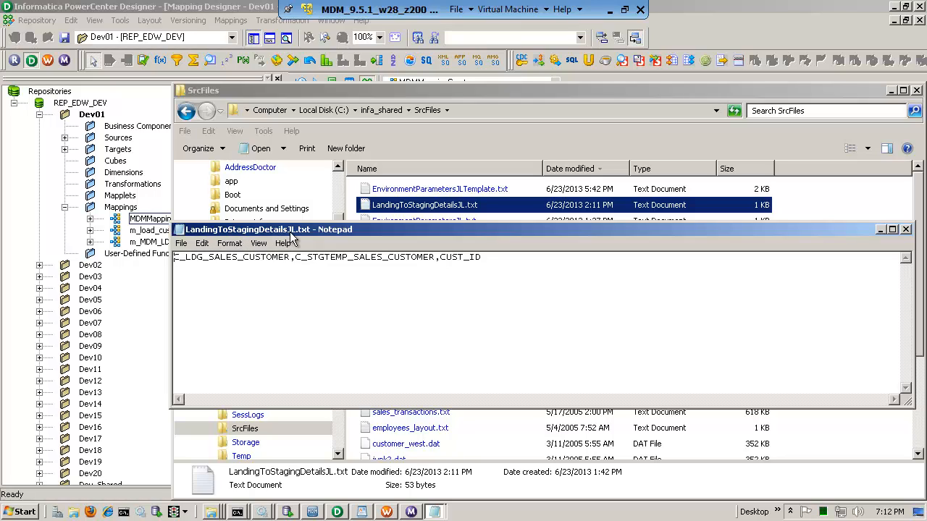
{"action": "left_click", "coordinate": [247, 257]}
{"action": "left_click_drag", "start_coordinate": [291, 258], "coordinate": [171, 259]}
{"action": "left_click_drag", "start_coordinate": [295, 258], "coordinate": [432, 257]}
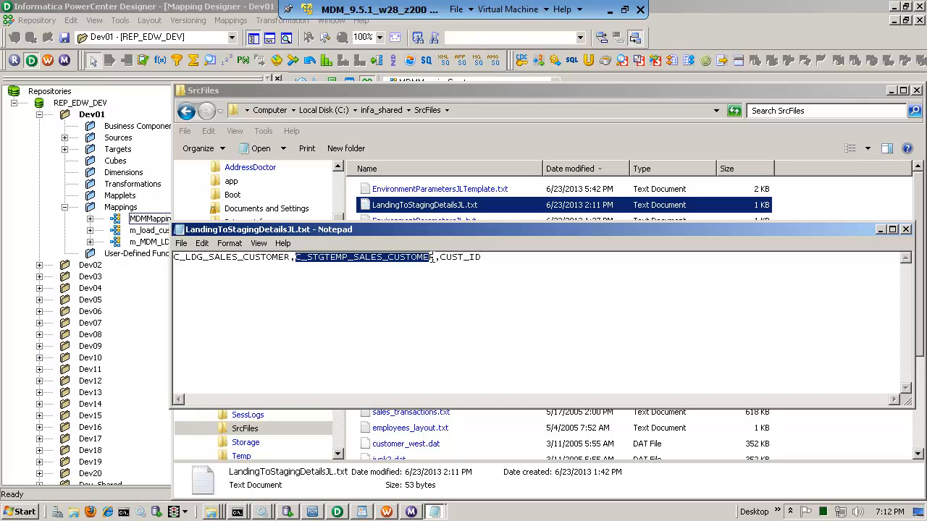
{"action": "left_click", "coordinate": [418, 264]}
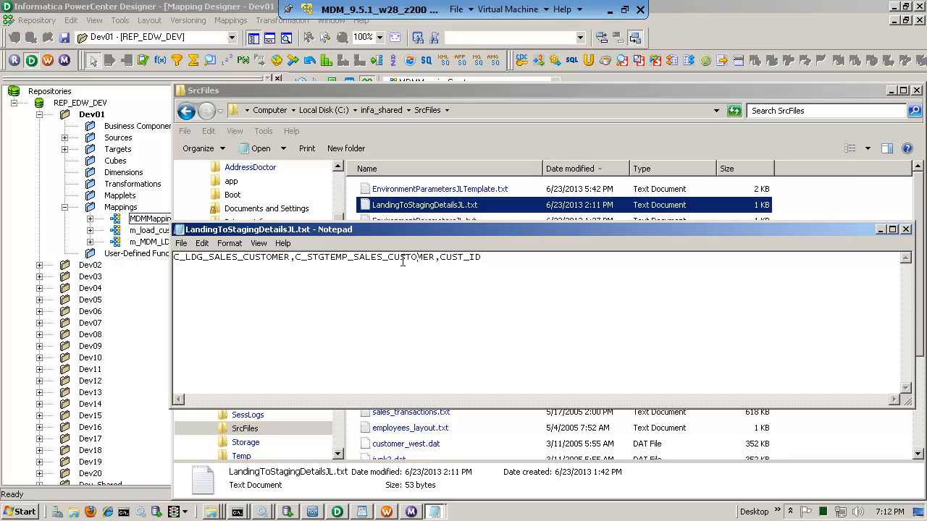
Examine the key column entry at the end of the line in LandingToStagingDetailsJL.txt, and close the file.
{"action": "left_click_drag", "start_coordinate": [441, 258], "coordinate": [490, 257]}
{"action": "left_click", "coordinate": [431, 266]}
{"action": "left_click_drag", "start_coordinate": [490, 261], "coordinate": [234, 273]}
{"action": "left_click", "coordinate": [224, 262]}
{"action": "left_click_drag", "start_coordinate": [439, 261], "coordinate": [497, 259]}
{"action": "left_click", "coordinate": [907, 231]}
Open EnvironmentParametersJL.txt for editing in Notepad and maximize its window.
{"action": "right_click", "coordinate": [437, 222]}
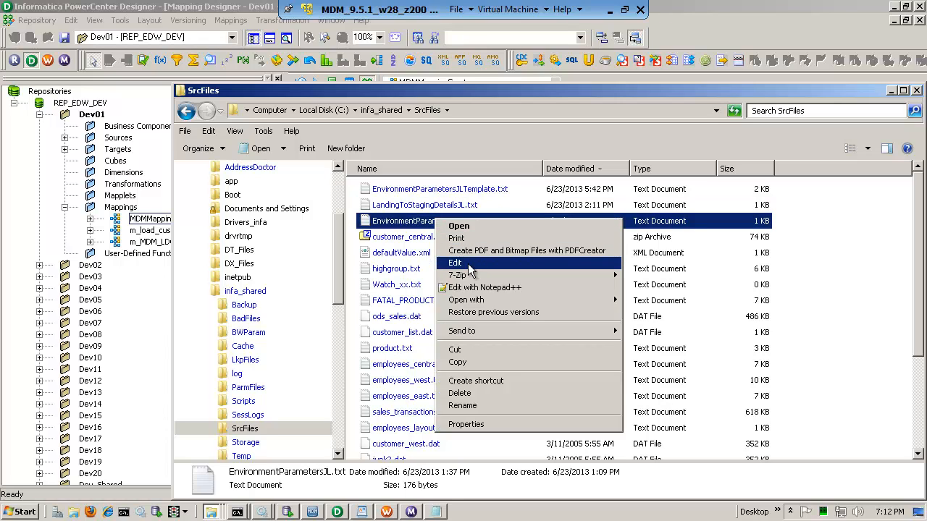
{"action": "left_click", "coordinate": [471, 263]}
{"action": "double_click", "coordinate": [515, 232]}
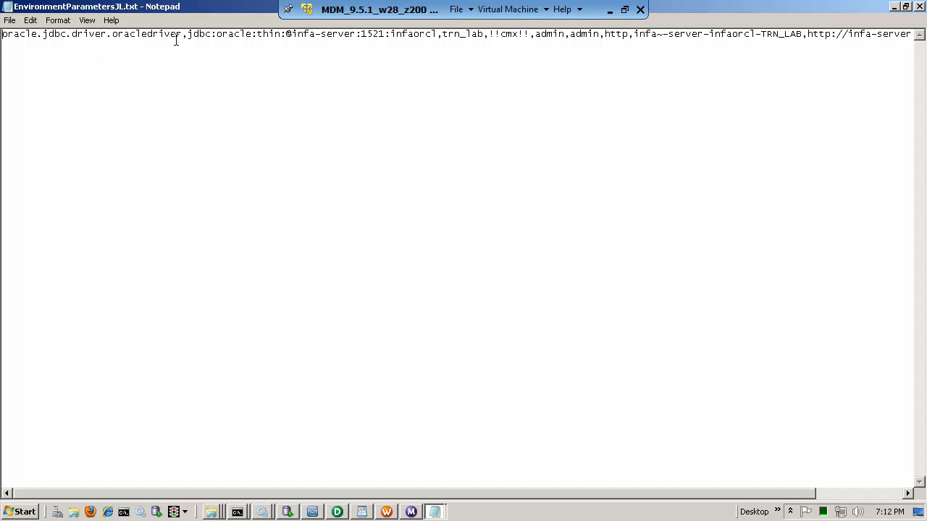
Examine the JDBC driver class, connection and hub entries in EnvironmentParametersJL.txt, and close the file.
{"action": "left_click_drag", "start_coordinate": [183, 33], "coordinate": [3, 40]}
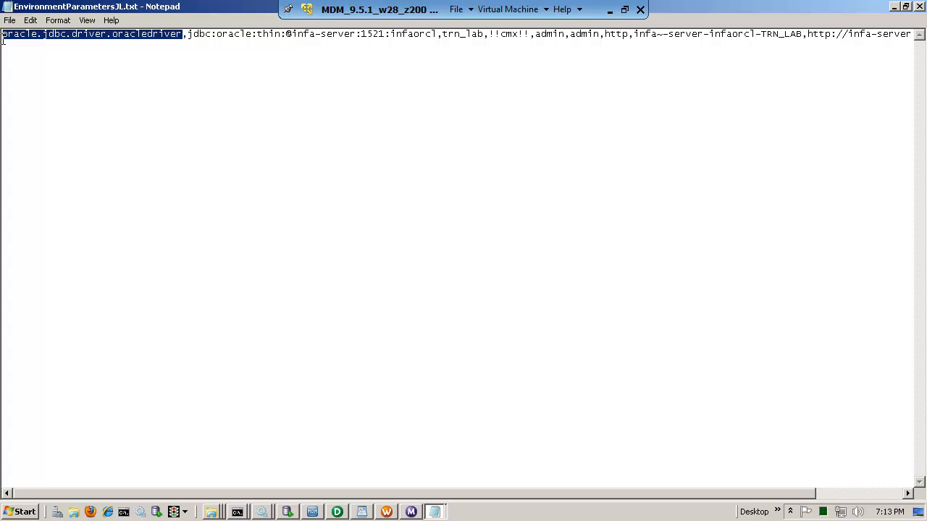
{"action": "left_click_drag", "start_coordinate": [177, 41], "coordinate": [4, 33]}
{"action": "left_click_drag", "start_coordinate": [192, 36], "coordinate": [810, 44]}
{"action": "left_click", "coordinate": [569, 37]}
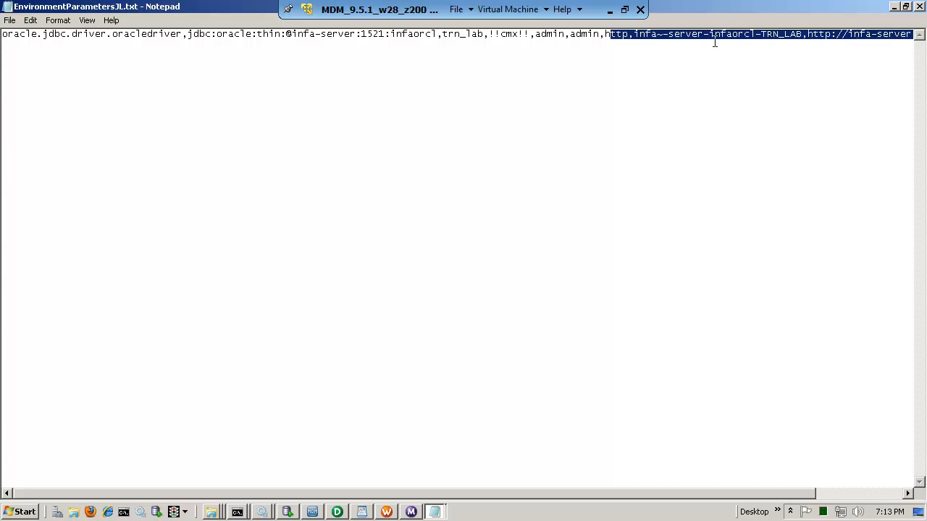
{"action": "left_click", "coordinate": [808, 41]}
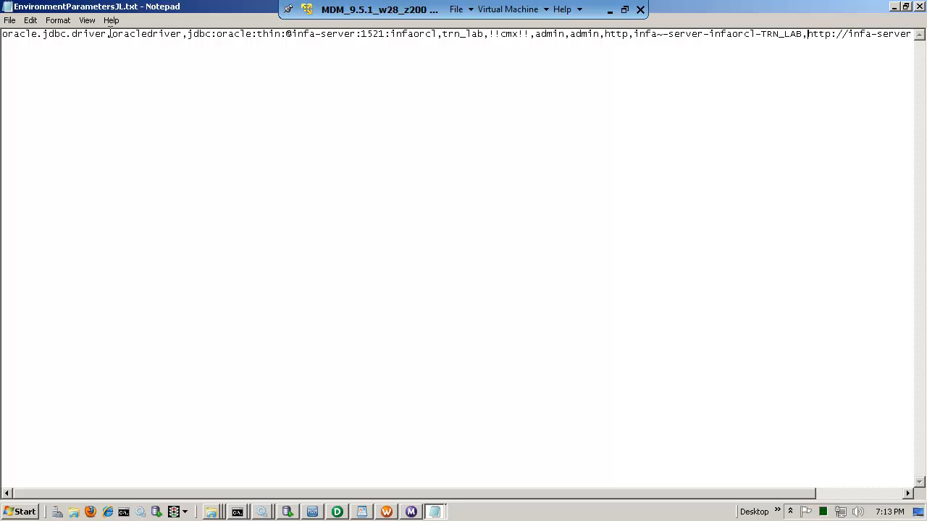
{"action": "left_click", "coordinate": [920, 6]}
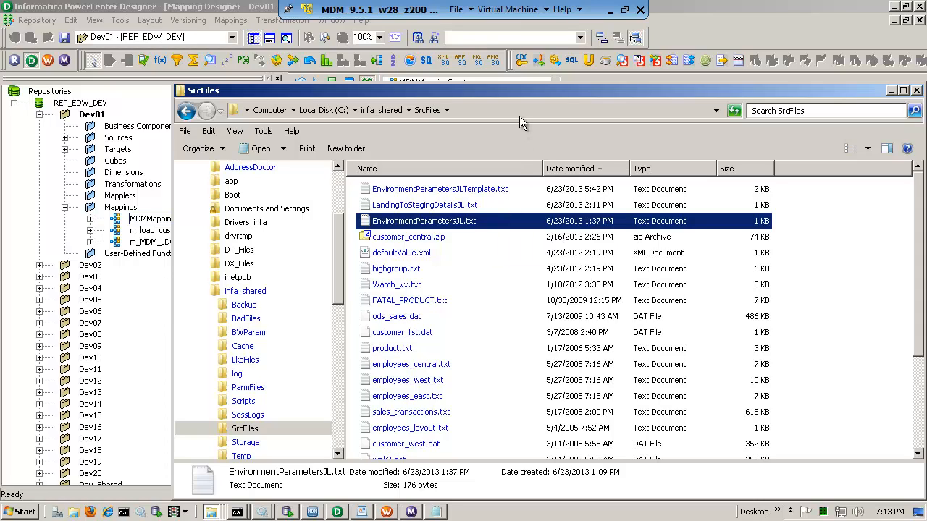
Return from the SrcFiles folder to PowerCenter Designer and arrange all objects of the MDMMappingCreator mapping as icons.
{"action": "left_click", "coordinate": [461, 208]}
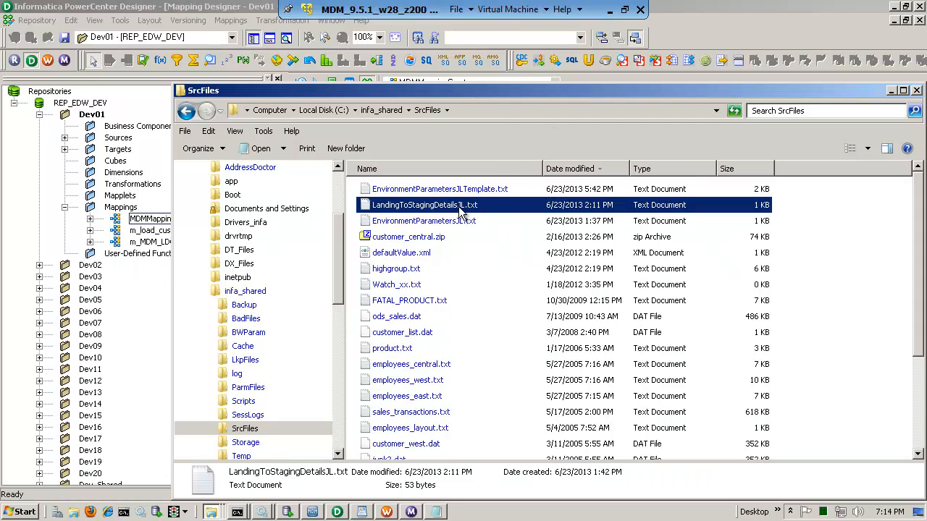
{"action": "left_click", "coordinate": [456, 225]}
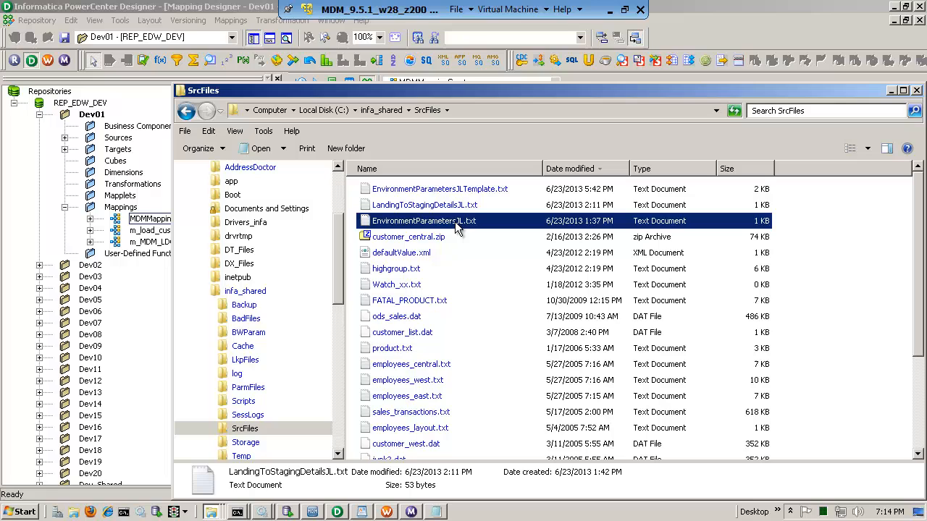
{"action": "left_click", "coordinate": [712, 23]}
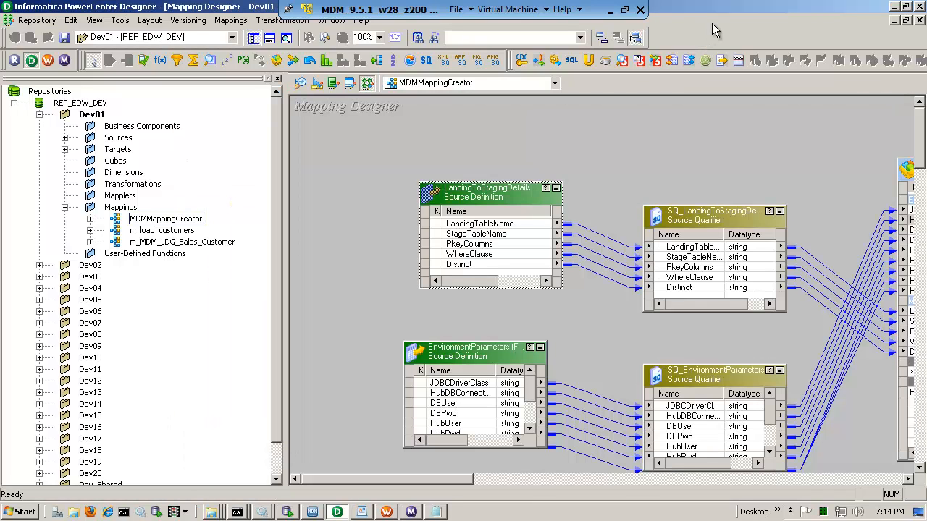
{"action": "right_click", "coordinate": [385, 142]}
{"action": "left_click", "coordinate": [424, 227]}
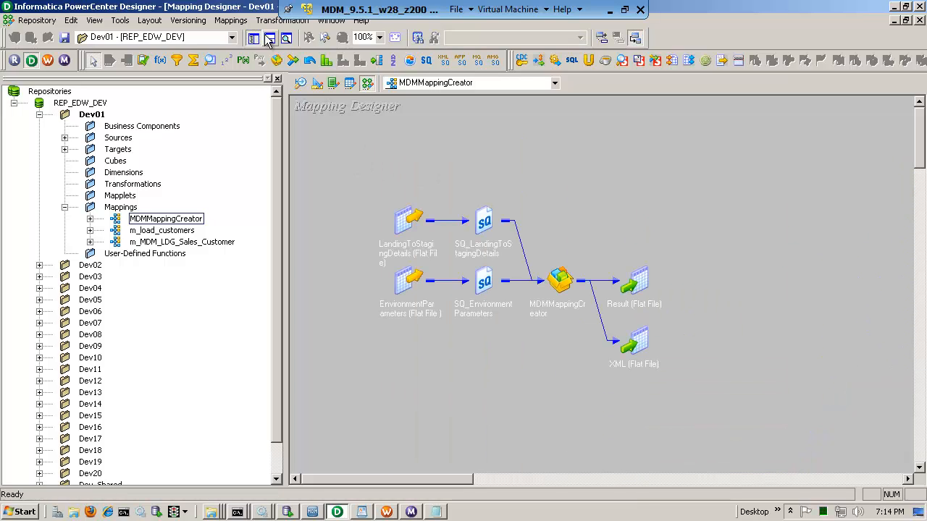
Validate the MDMMappingCreator mapping and save the Dev01 folder to the repository.
{"action": "left_click", "coordinate": [231, 19]}
{"action": "left_click", "coordinate": [280, 108]}
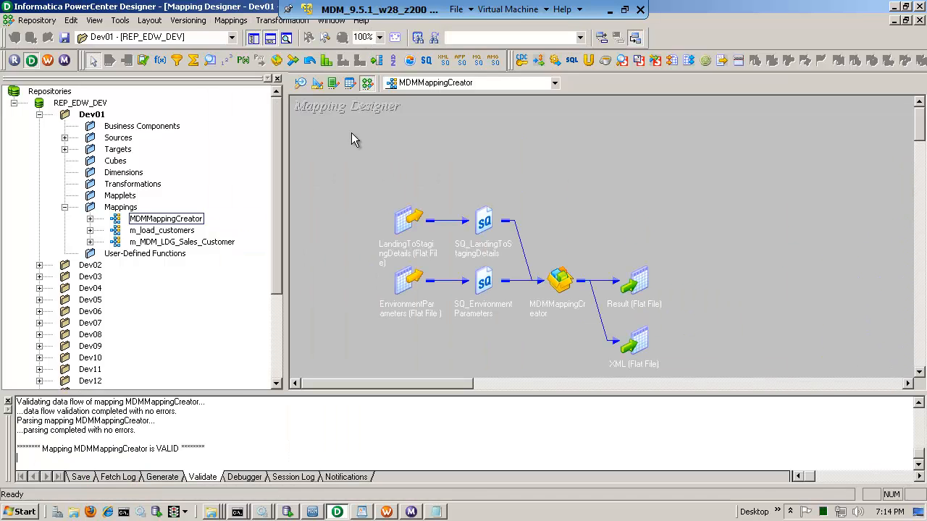
{"action": "left_click", "coordinate": [36, 19]}
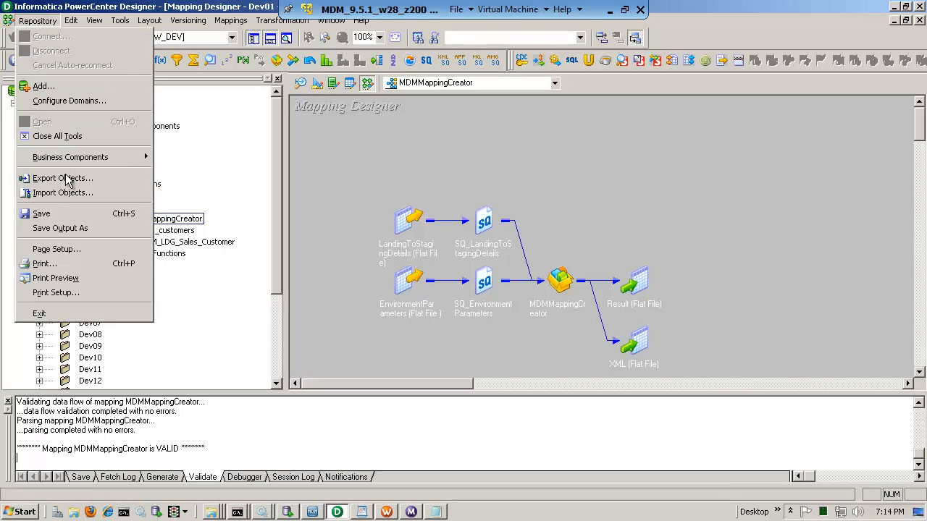
{"action": "left_click", "coordinate": [43, 214]}
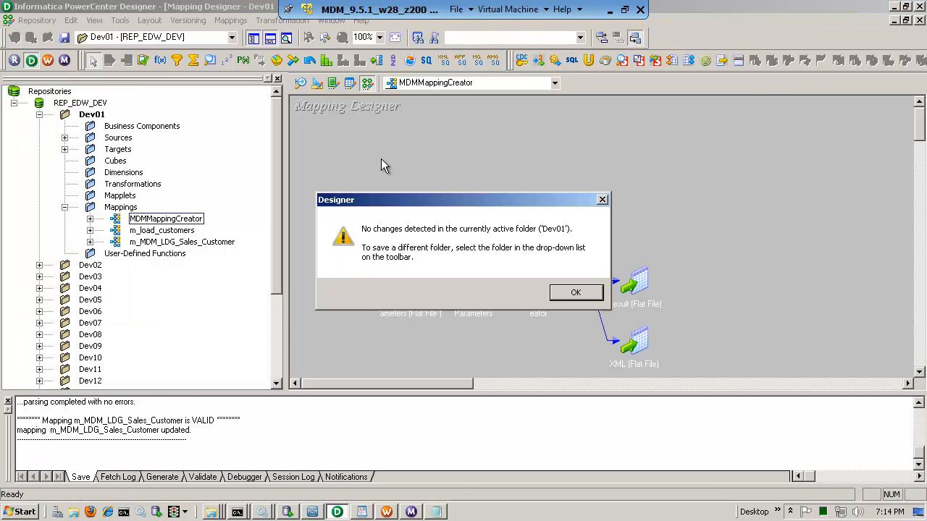
{"action": "left_click", "coordinate": [570, 293]}
Switch to Workflow Manager and check which mapping the s_MDMMappingCreator session in wkf_LandingToStageCustomer uses.
{"action": "left_click", "coordinate": [48, 60]}
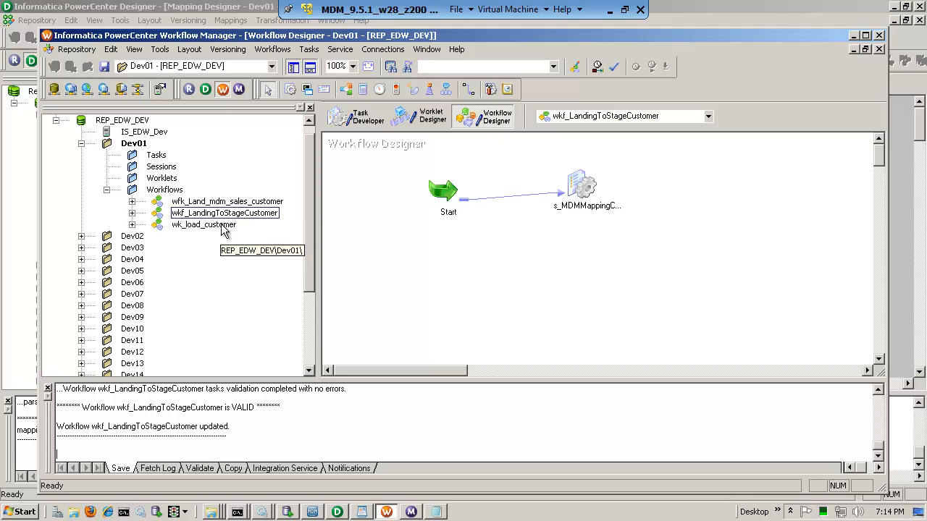
{"action": "left_click", "coordinate": [224, 215]}
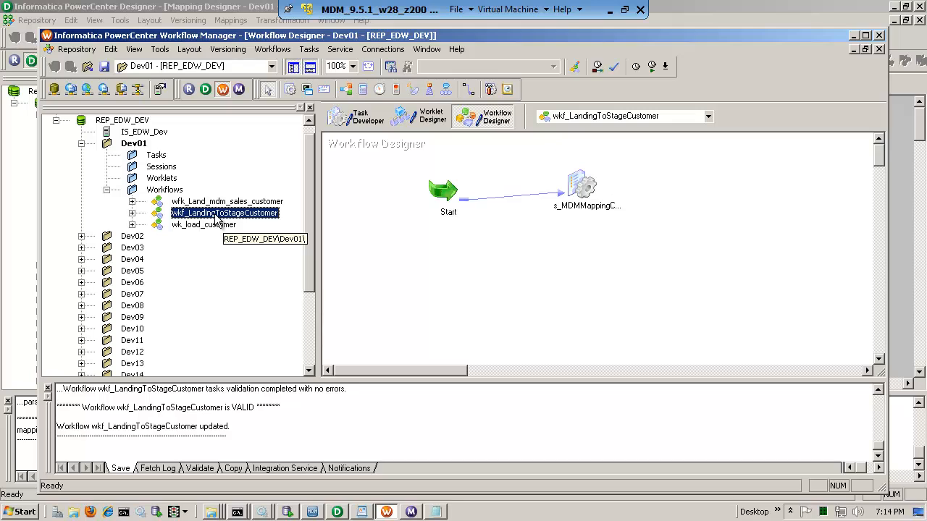
{"action": "double_click", "coordinate": [579, 186]}
{"action": "left_click", "coordinate": [203, 175]}
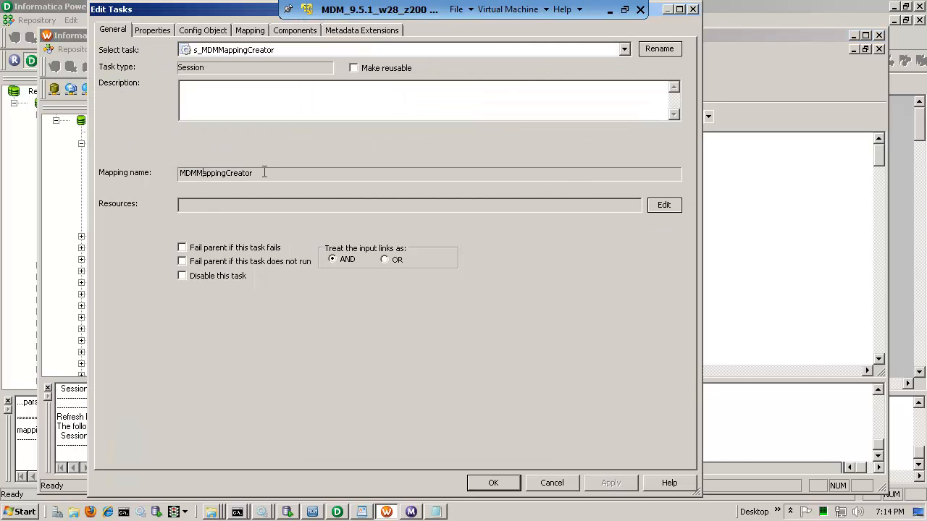
{"action": "left_click_drag", "start_coordinate": [263, 172], "coordinate": [161, 173]}
Examine the source file directory and filename of SQ_LandingToStagingDetails in the session's mapping settings.
{"action": "left_click", "coordinate": [249, 31]}
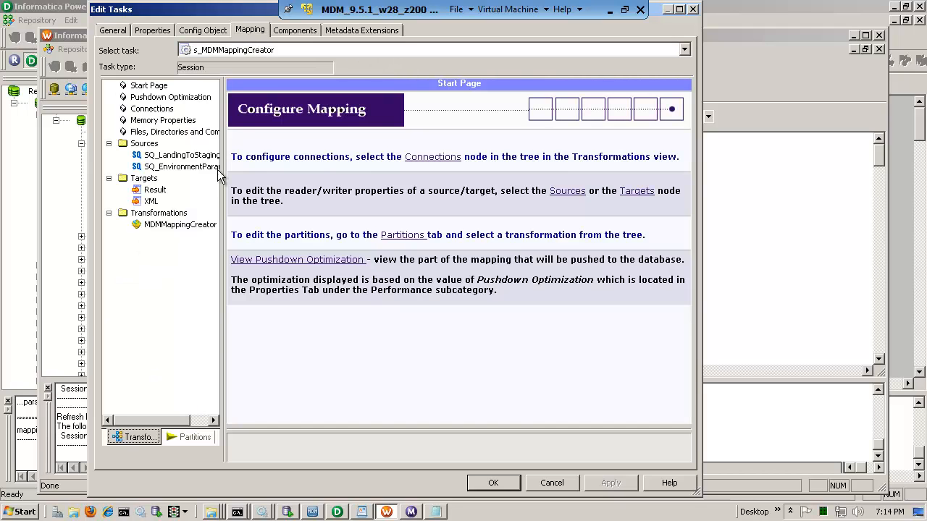
{"action": "left_click", "coordinate": [187, 157]}
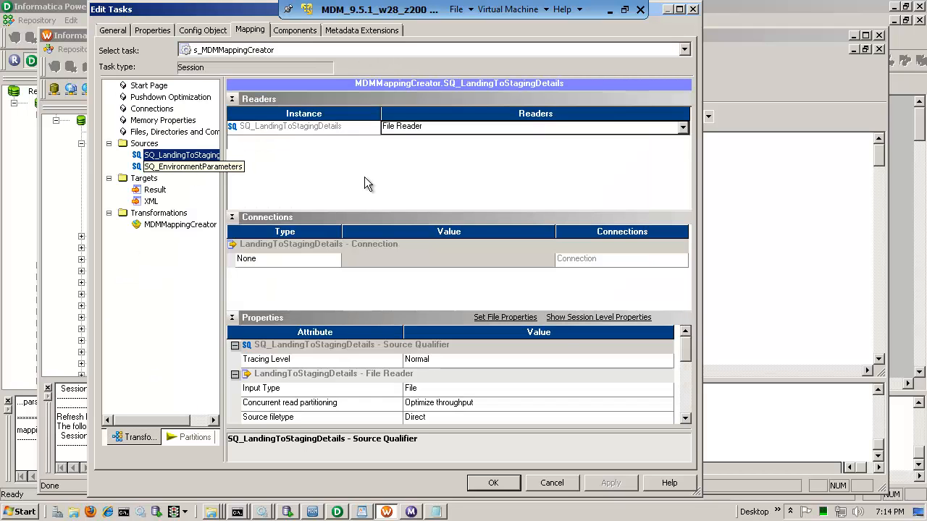
{"action": "left_click", "coordinate": [685, 418]}
{"action": "left_click", "coordinate": [685, 418]}
{"action": "left_click", "coordinate": [685, 419]}
{"action": "left_click", "coordinate": [685, 419]}
{"action": "left_click", "coordinate": [685, 419]}
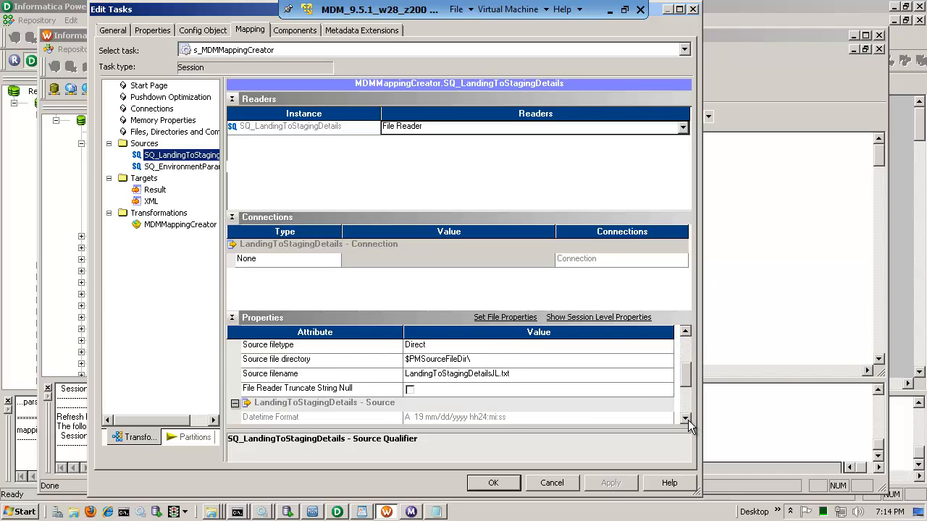
{"action": "left_click", "coordinate": [425, 374]}
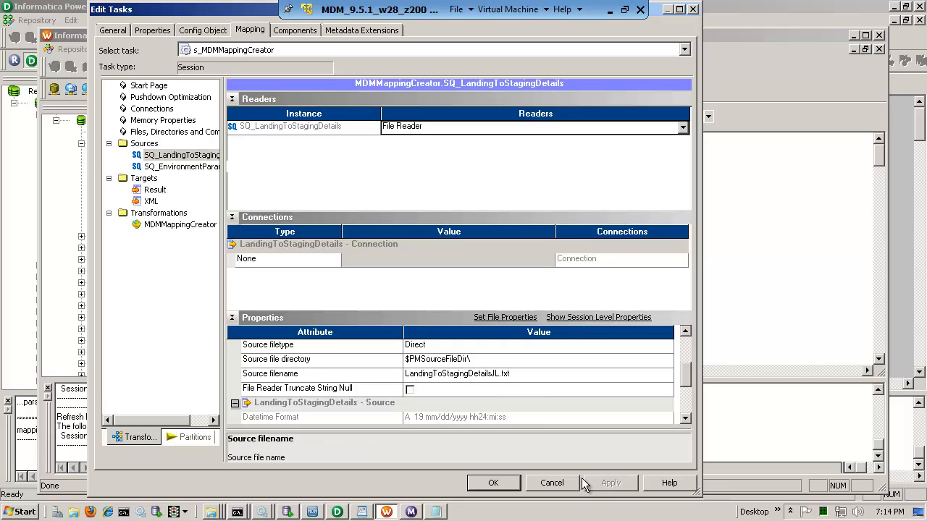
View the file reader properties of SQ_EnvironmentParameters and the file writer properties of the Result target.
{"action": "left_click", "coordinate": [179, 171]}
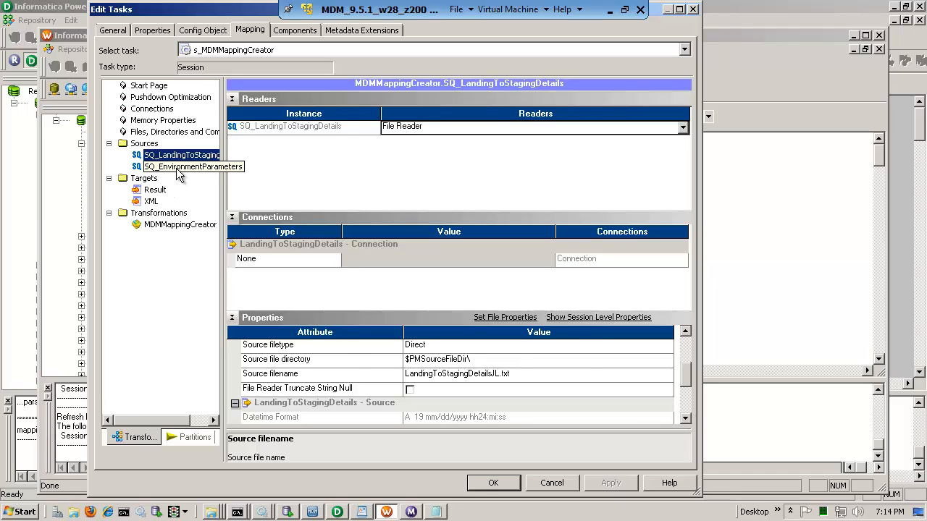
{"action": "left_click", "coordinate": [179, 172]}
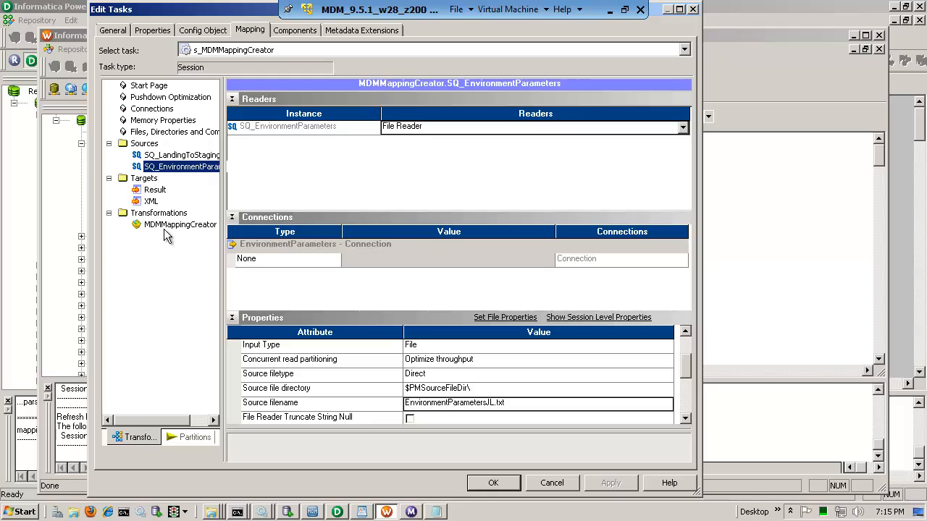
{"action": "left_click", "coordinate": [164, 190]}
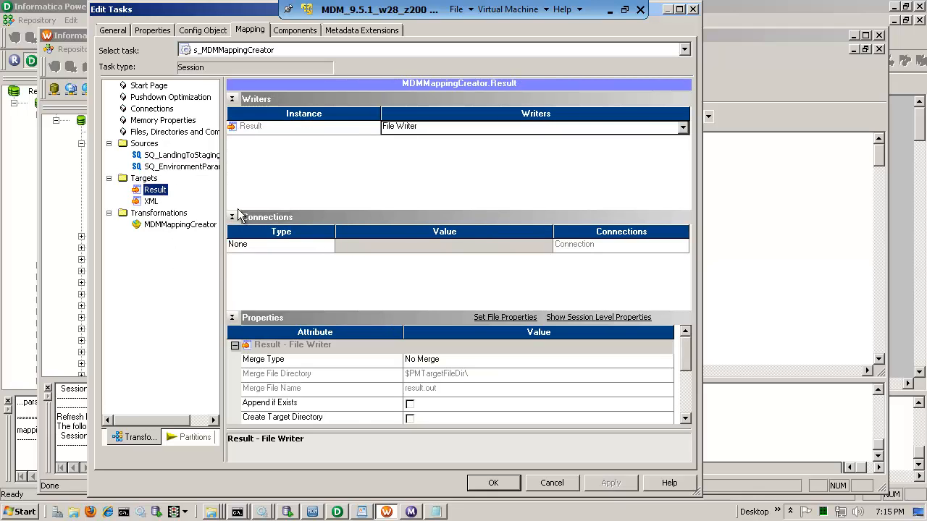
Examine the XML target's output directory and filename, dismiss the Windows color scheme prompt, and close the session settings.
{"action": "left_click", "coordinate": [152, 203]}
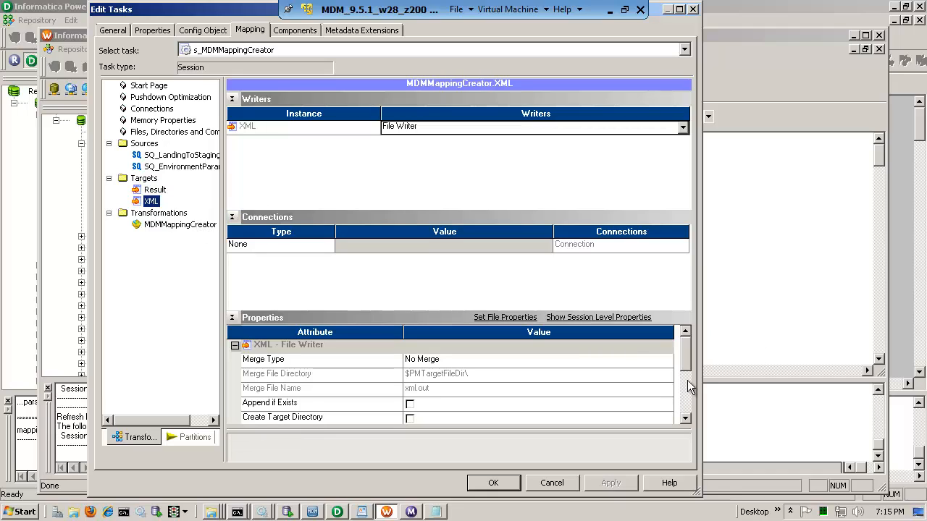
{"action": "left_click", "coordinate": [685, 418]}
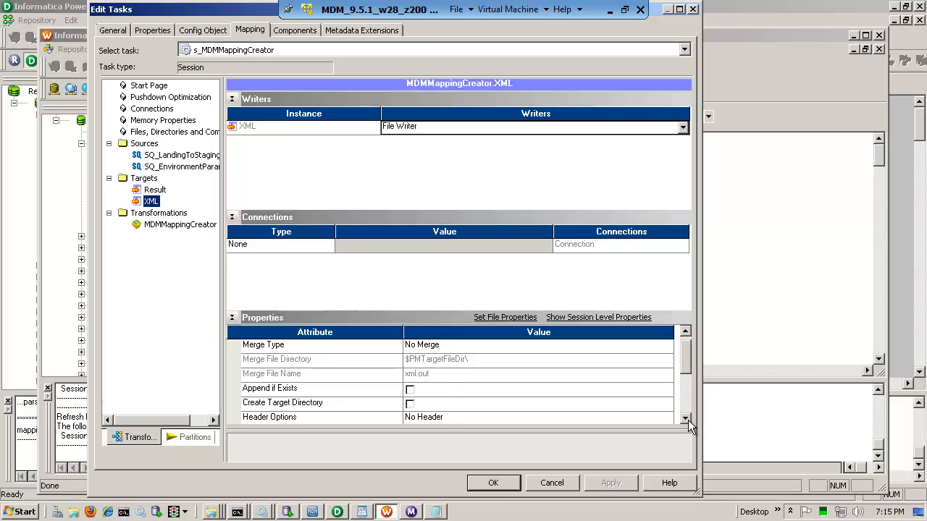
{"action": "left_click", "coordinate": [685, 419]}
{"action": "left_click", "coordinate": [685, 419]}
{"action": "left_click", "coordinate": [685, 419]}
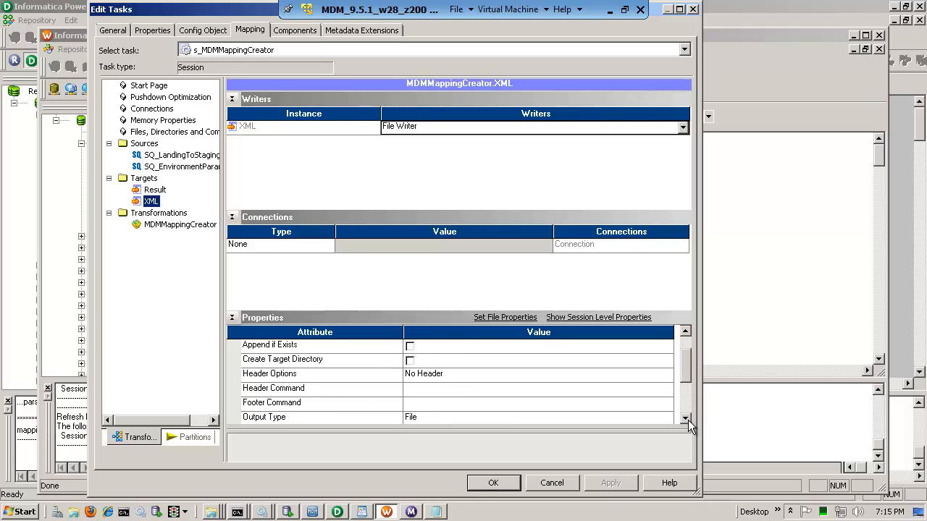
{"action": "left_click", "coordinate": [685, 419]}
{"action": "left_click", "coordinate": [685, 419]}
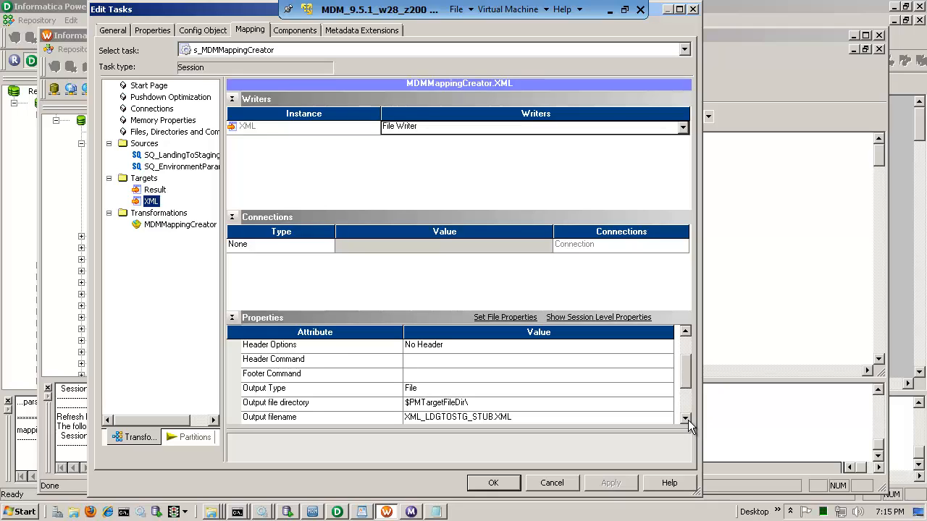
{"action": "left_click", "coordinate": [686, 419]}
{"action": "left_click", "coordinate": [685, 419]}
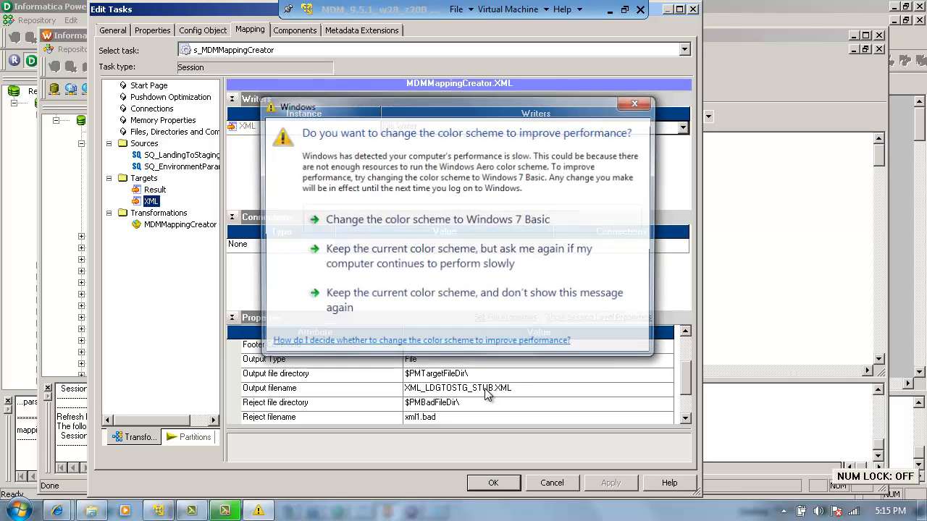
{"action": "left_click", "coordinate": [637, 102]}
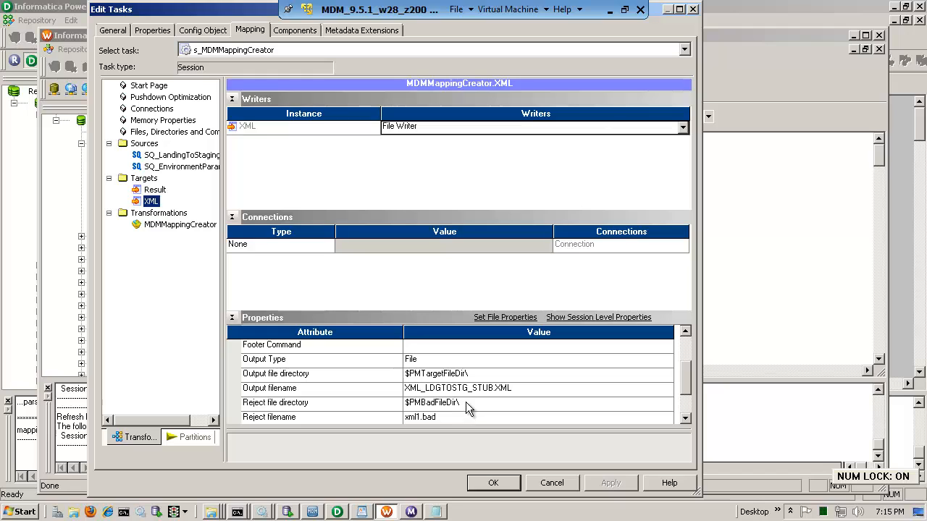
{"action": "left_click", "coordinate": [493, 483]}
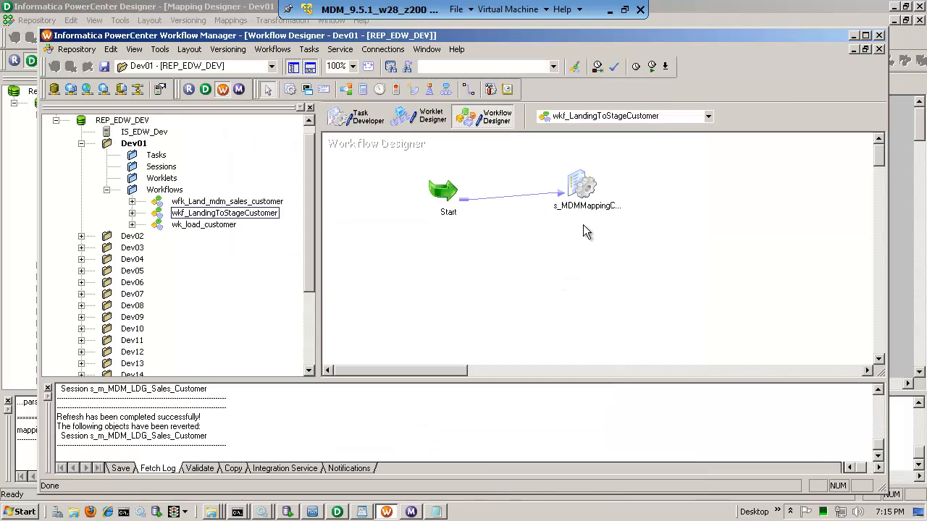
Refresh the mapping of the s_MDMMappingCreator session and save the workflow.
{"action": "right_click", "coordinate": [597, 184]}
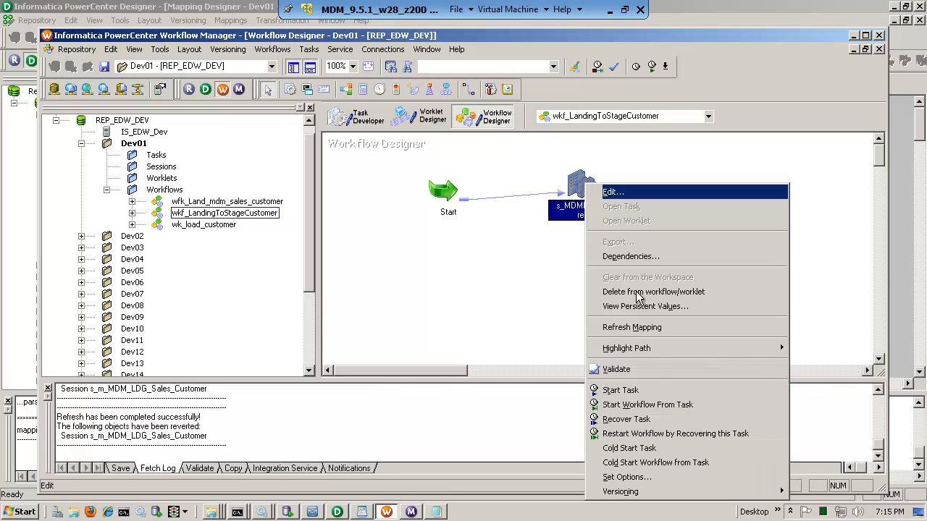
{"action": "left_click", "coordinate": [651, 328]}
{"action": "left_click", "coordinate": [640, 332]}
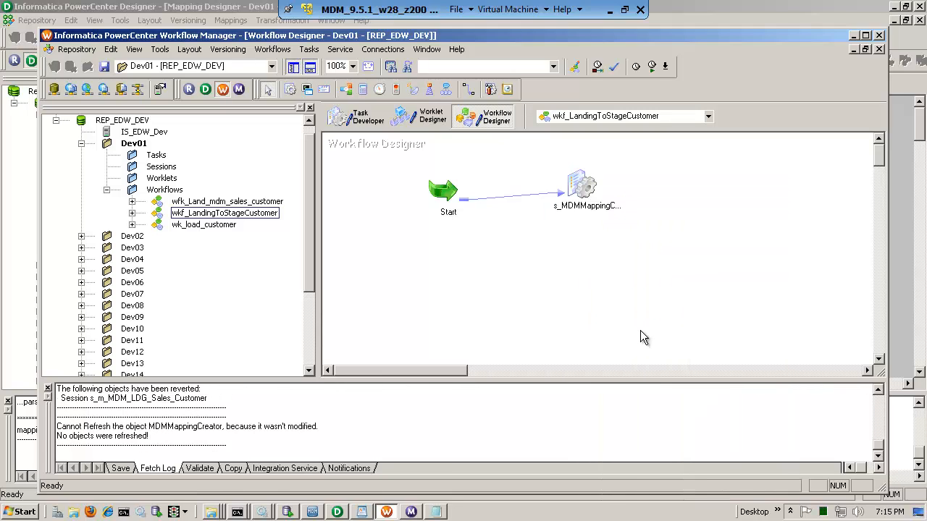
{"action": "key", "text": "ctrl+s"}
Start the wkf_LandingToStageCustomer workflow.
{"action": "left_click", "coordinate": [572, 300]}
{"action": "right_click", "coordinate": [577, 295]}
{"action": "left_click", "coordinate": [601, 335]}
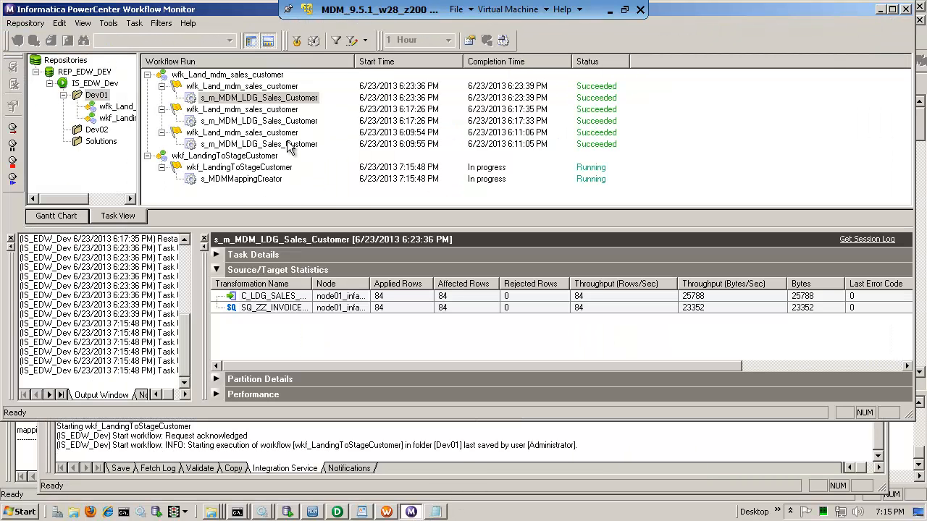
In Workflow Monitor, collapse the three wfk_Land_mdm_sales_customer runs and select the s_MDMMappingCreator session run.
{"action": "left_click", "coordinate": [162, 86]}
{"action": "left_click", "coordinate": [161, 98]}
{"action": "left_click", "coordinate": [162, 110]}
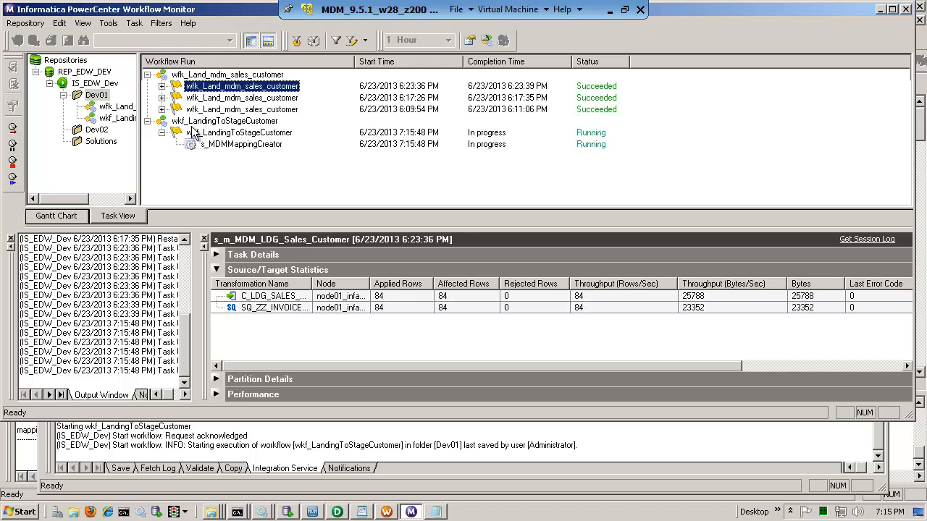
{"action": "left_click", "coordinate": [231, 145]}
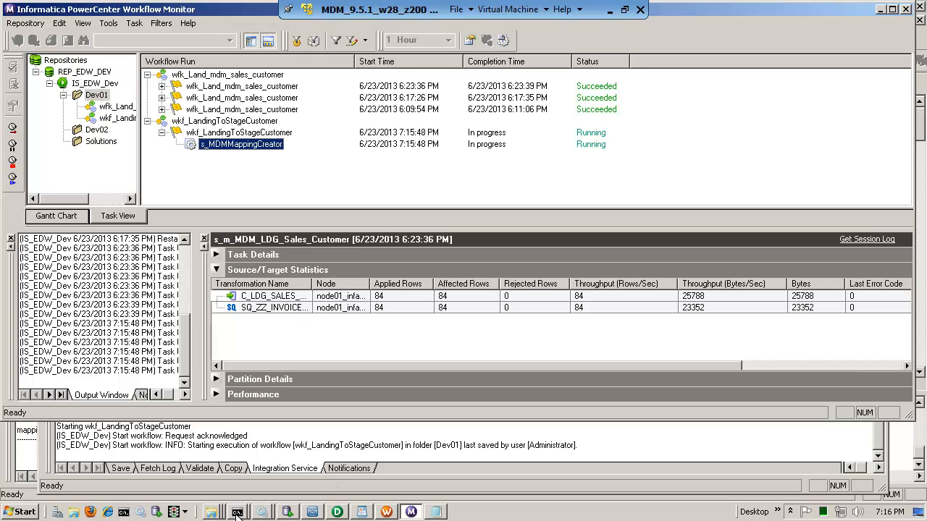
Check the output files in the TgtFiles folder and display the statistics of the s_MDMMappingCreator run in Workflow Monitor.
{"action": "left_click", "coordinate": [212, 513]}
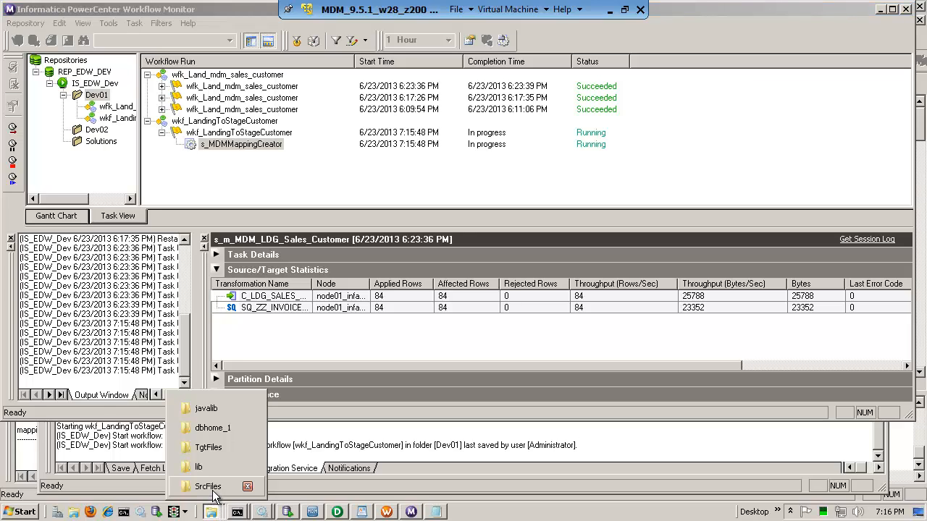
{"action": "left_click", "coordinate": [216, 447]}
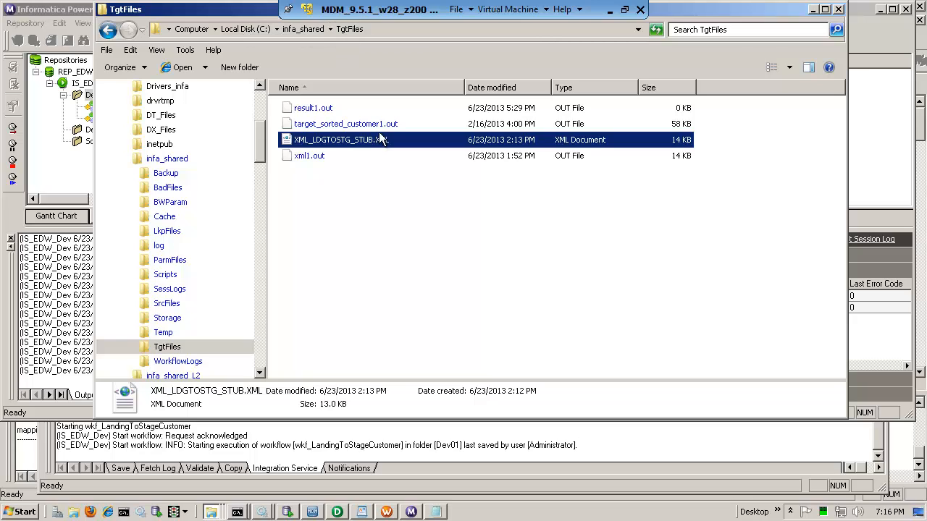
{"action": "left_click", "coordinate": [391, 170]}
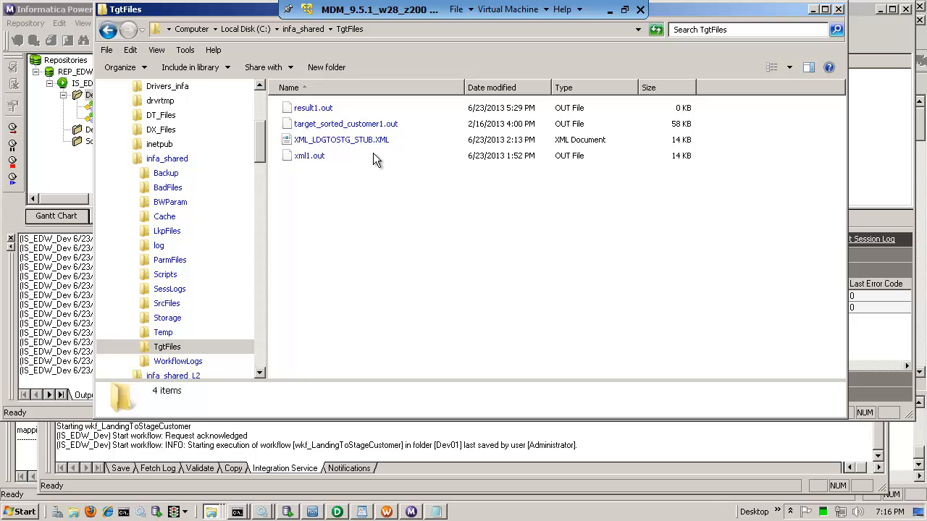
{"action": "left_click", "coordinate": [893, 168]}
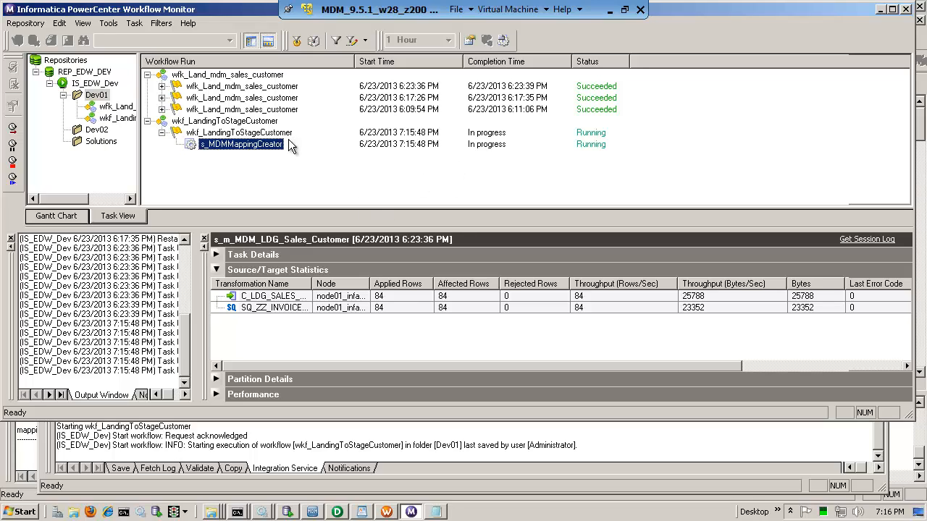
{"action": "left_click", "coordinate": [275, 150]}
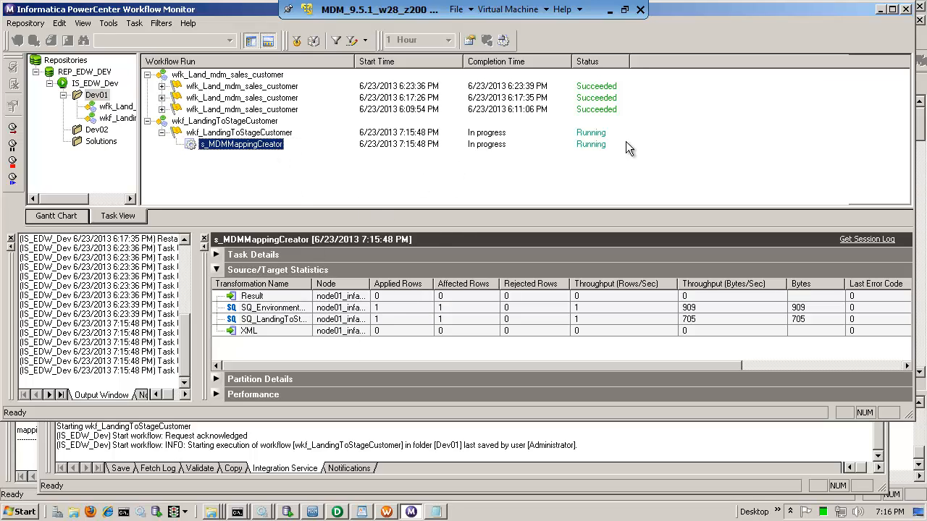
Open xml1.out from the TgtFiles folder in Notepad++.
{"action": "mouse_move", "coordinate": [362, 515]}
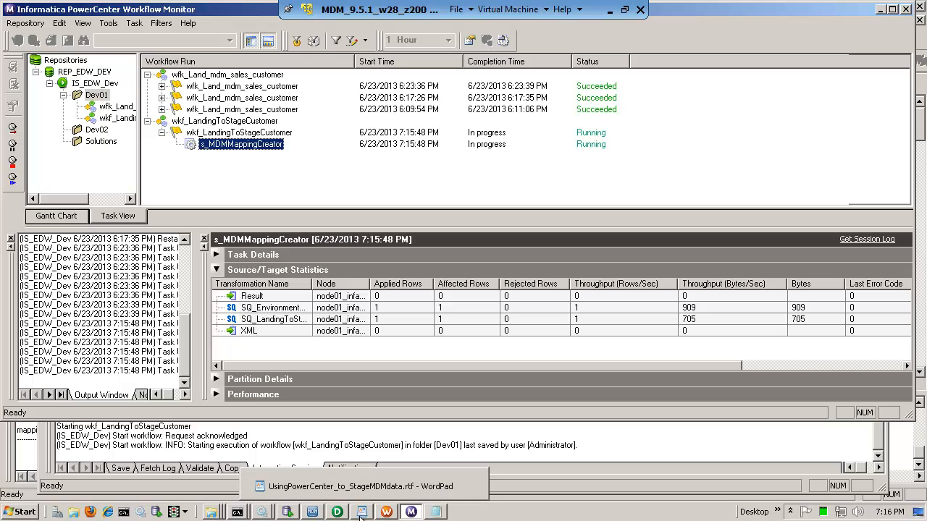
{"action": "mouse_move", "coordinate": [214, 514]}
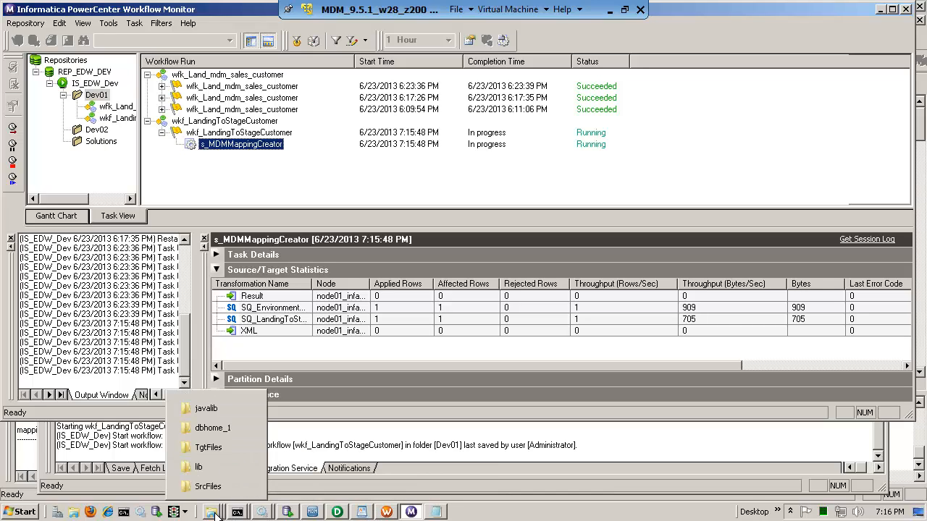
{"action": "left_click", "coordinate": [232, 448]}
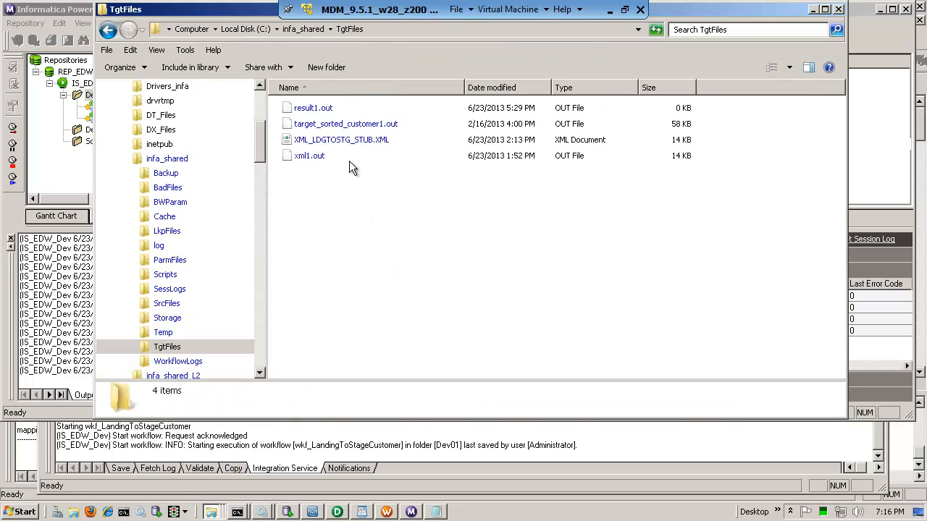
{"action": "left_click", "coordinate": [342, 141]}
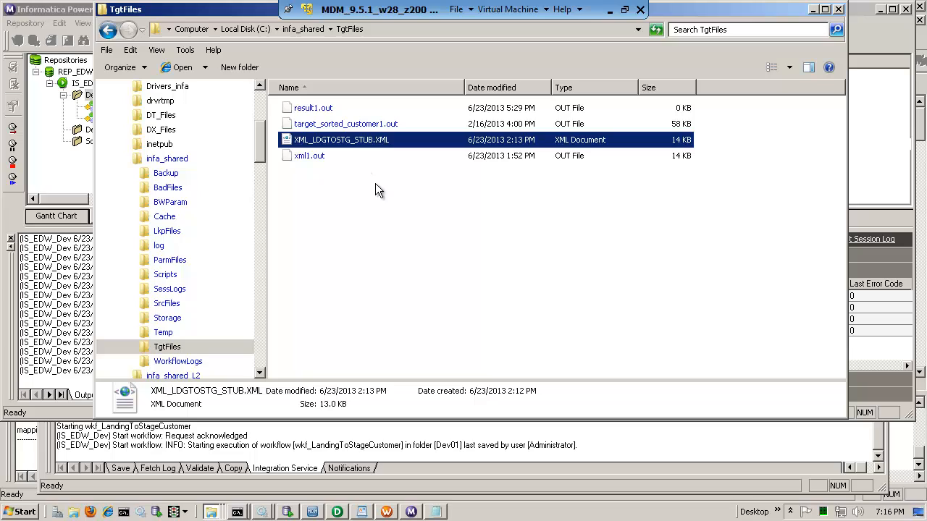
{"action": "left_click", "coordinate": [317, 159]}
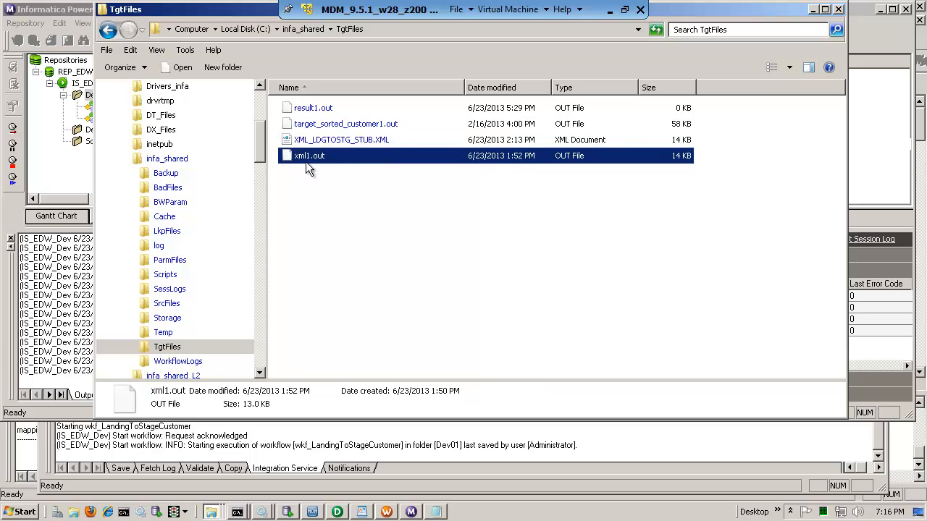
{"action": "right_click", "coordinate": [313, 159]}
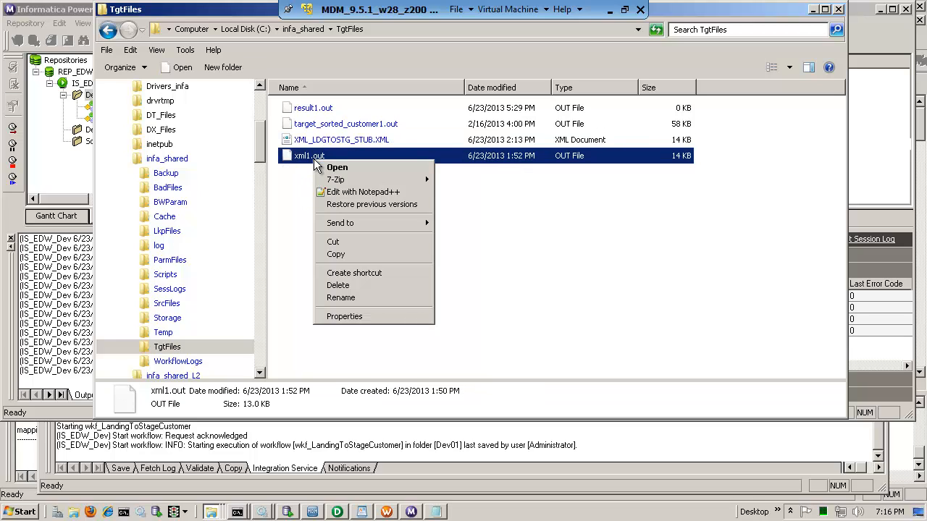
{"action": "mouse_move", "coordinate": [341, 179]}
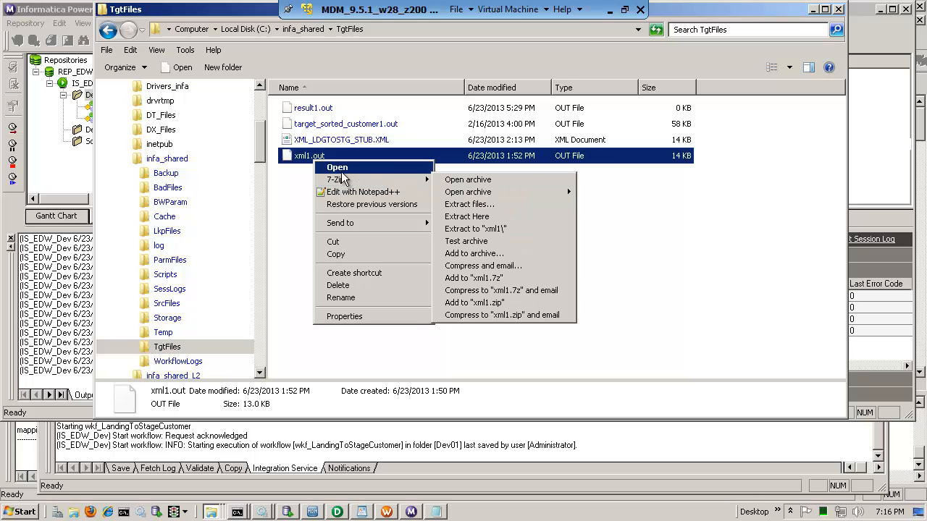
{"action": "left_click", "coordinate": [353, 193]}
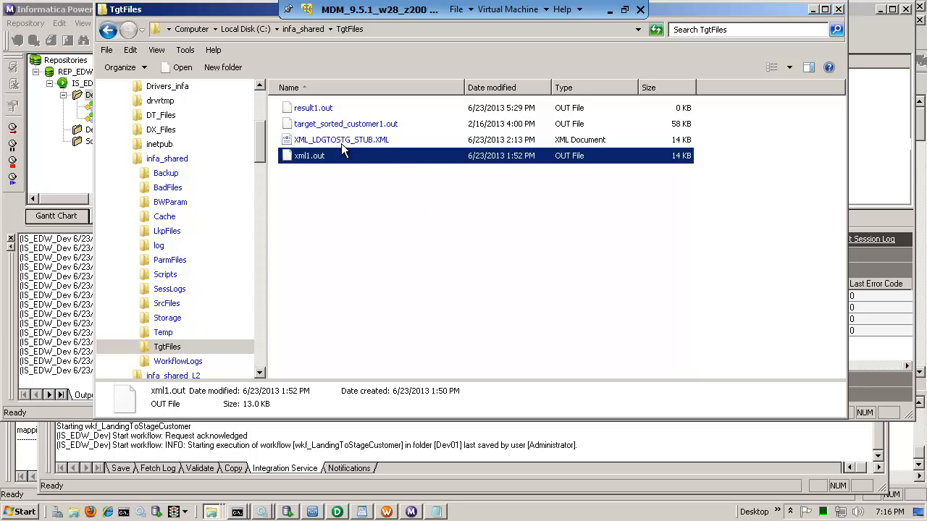
{"action": "left_click", "coordinate": [438, 513]}
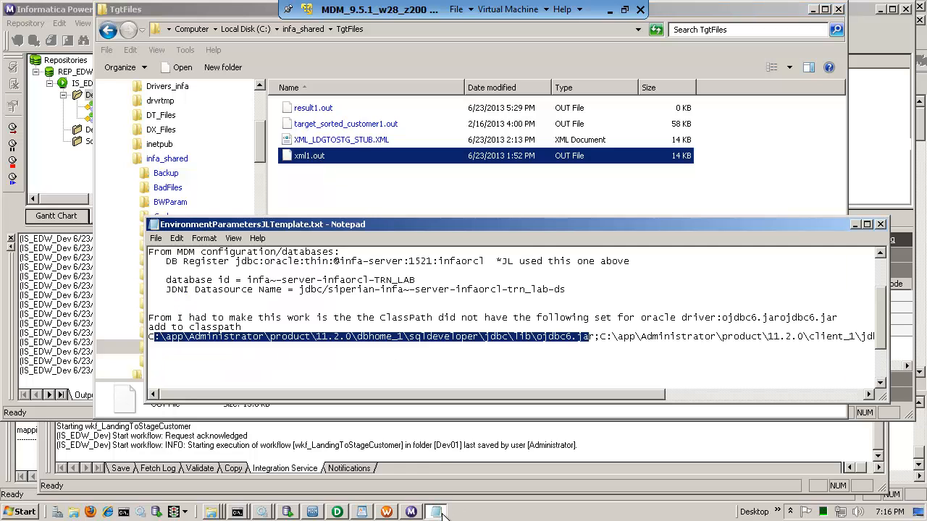
{"action": "left_click", "coordinate": [320, 157]}
{"action": "right_click", "coordinate": [320, 156]}
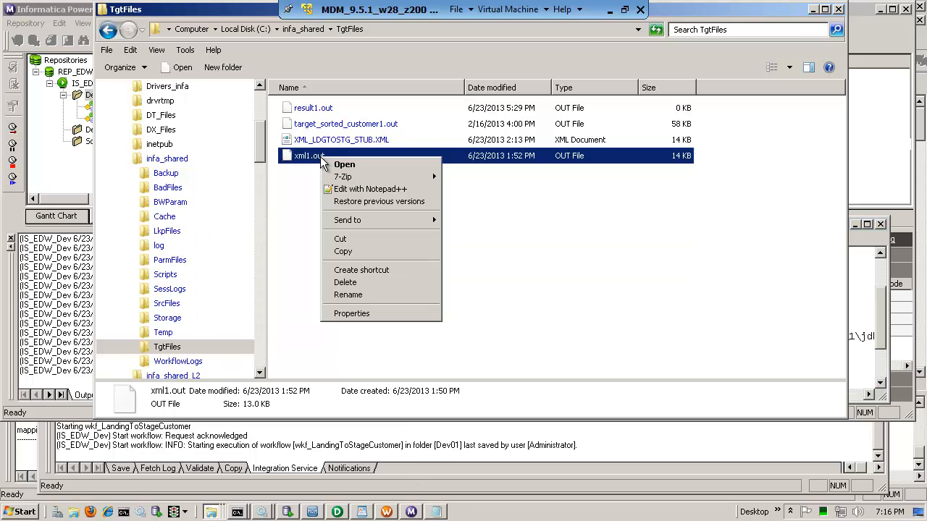
{"action": "left_click", "coordinate": [356, 190]}
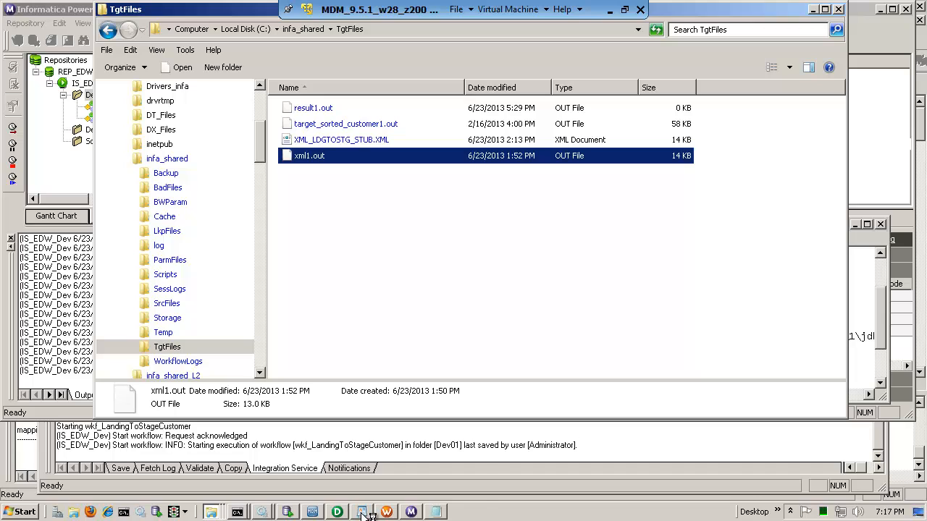
{"action": "mouse_move", "coordinate": [362, 514]}
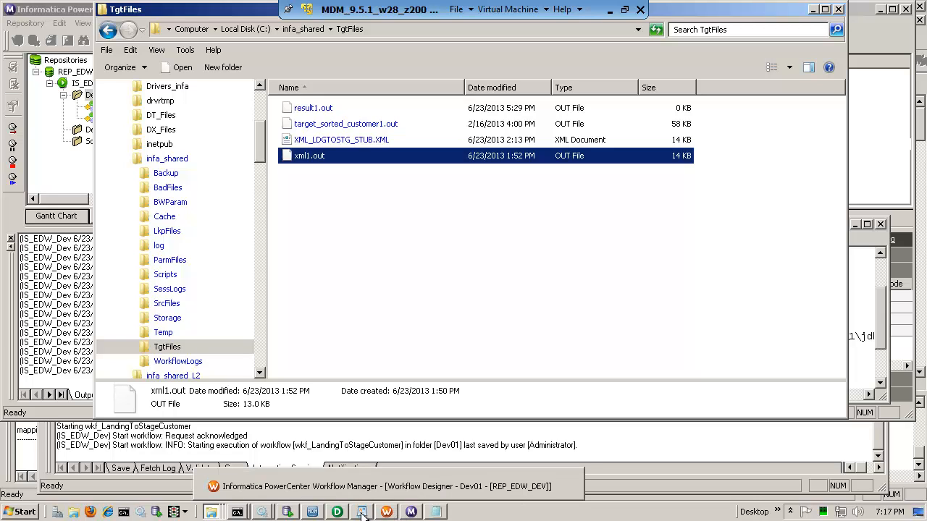
{"action": "left_click", "coordinate": [363, 513]}
{"action": "left_click", "coordinate": [362, 513]}
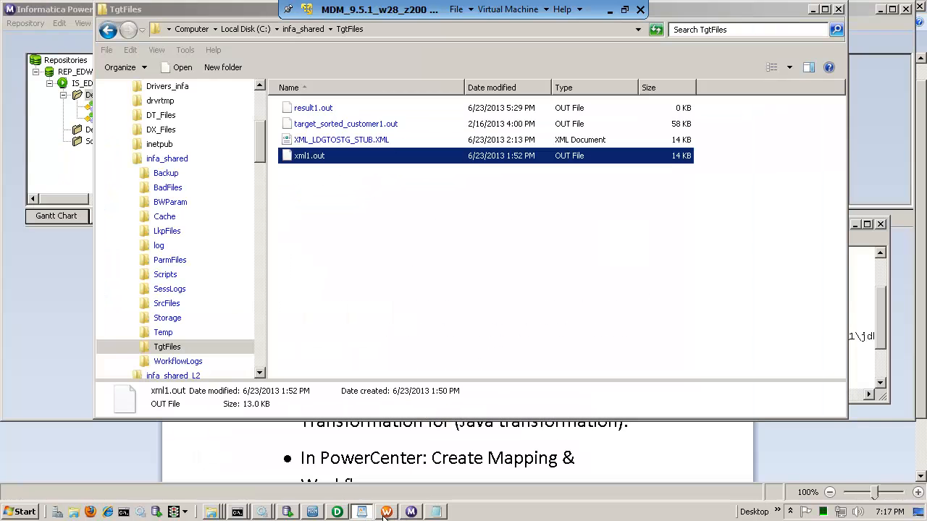
{"action": "left_click", "coordinate": [437, 512]}
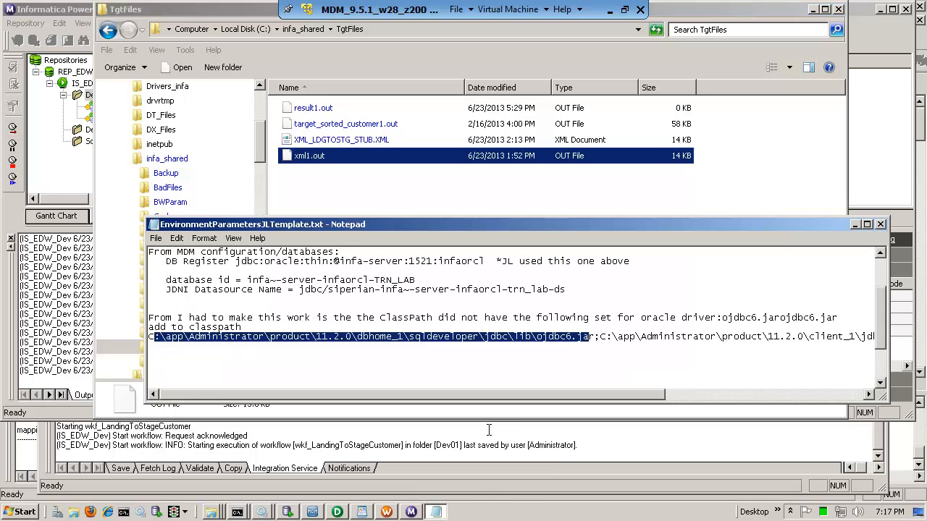
{"action": "left_click", "coordinate": [410, 512]}
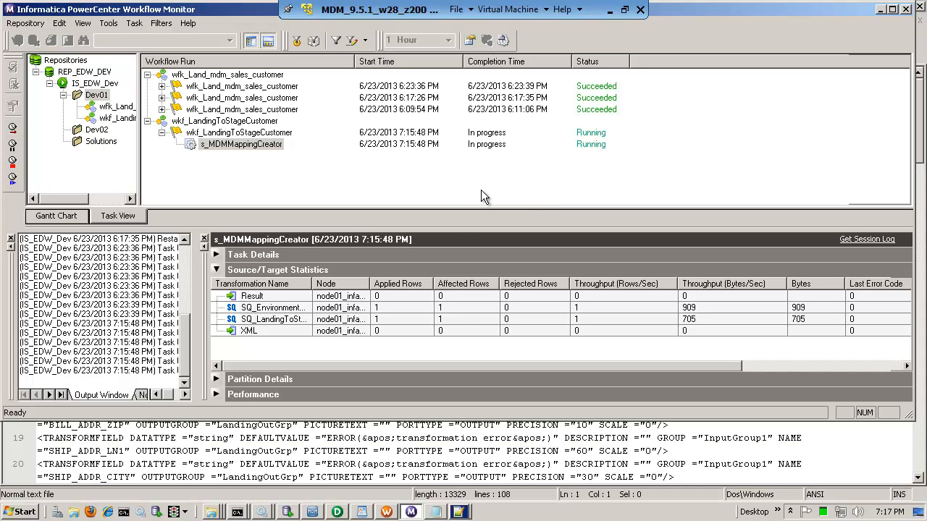
Examine the mapping XML in xml1.out, from its header through the transformation fields and connection properties.
{"action": "left_click", "coordinate": [491, 435]}
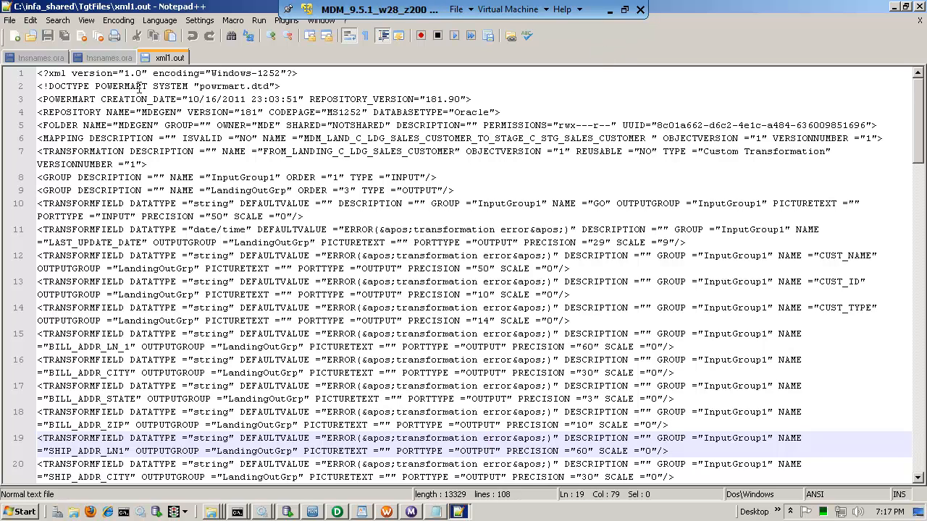
{"action": "left_click", "coordinate": [138, 87]}
{"action": "scroll", "coordinate": [224, 203], "scroll_direction": "down", "scroll_amount": 6}
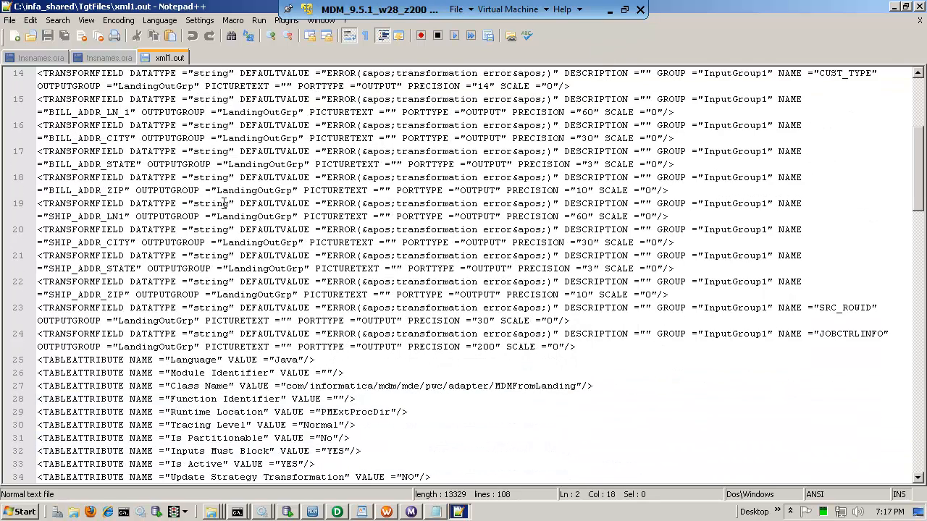
{"action": "scroll", "coordinate": [225, 204], "scroll_direction": "down", "scroll_amount": 10}
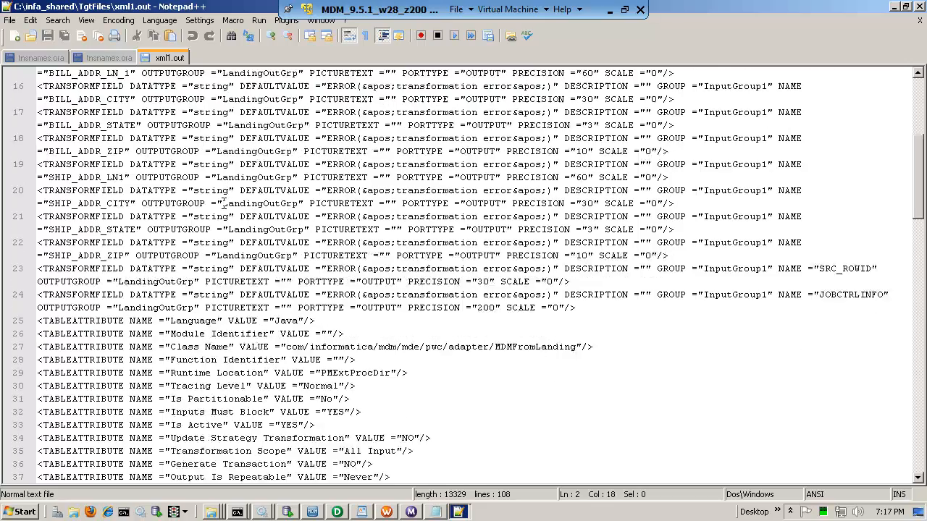
{"action": "scroll", "coordinate": [224, 204], "scroll_direction": "down", "scroll_amount": 2}
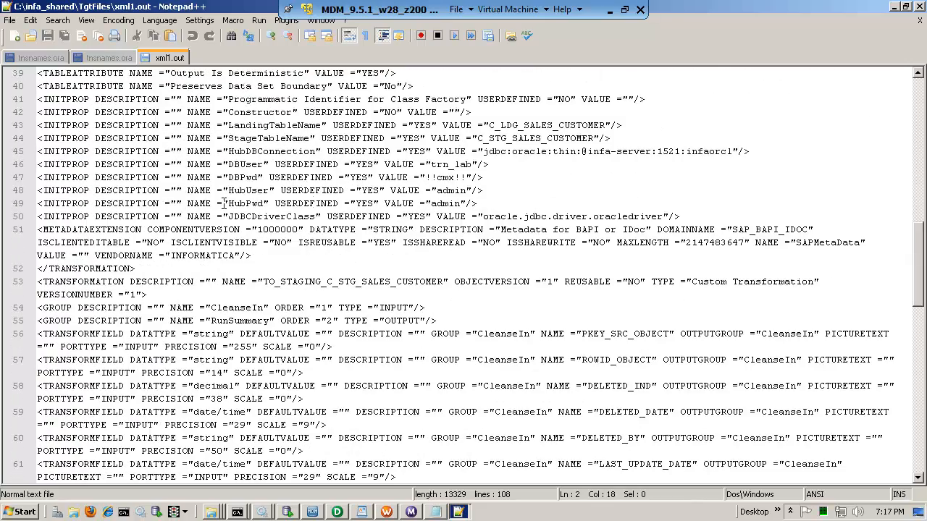
Close xml1.out and Notepad++, and minimize Workflow Monitor and the EnvironmentParametersJLTemplate.txt notes.
{"action": "left_click", "coordinate": [918, 5]}
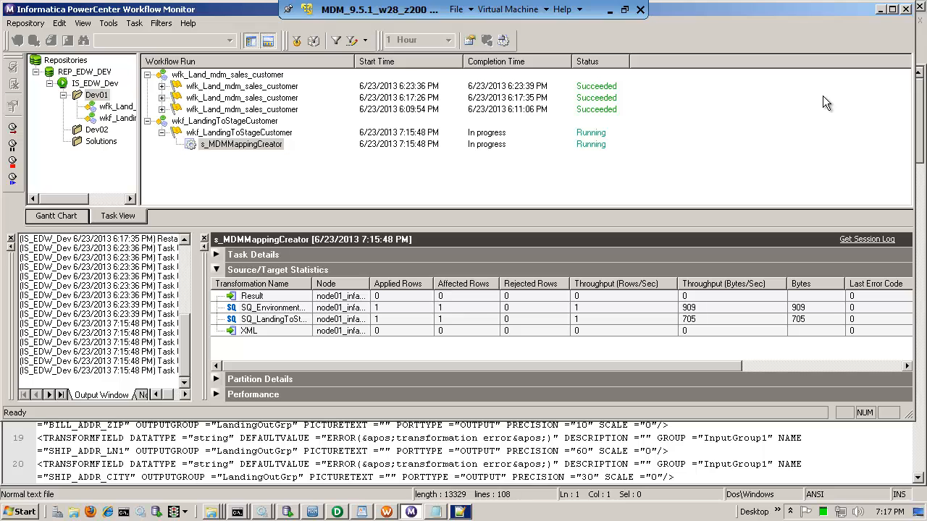
{"action": "left_click", "coordinate": [882, 9]}
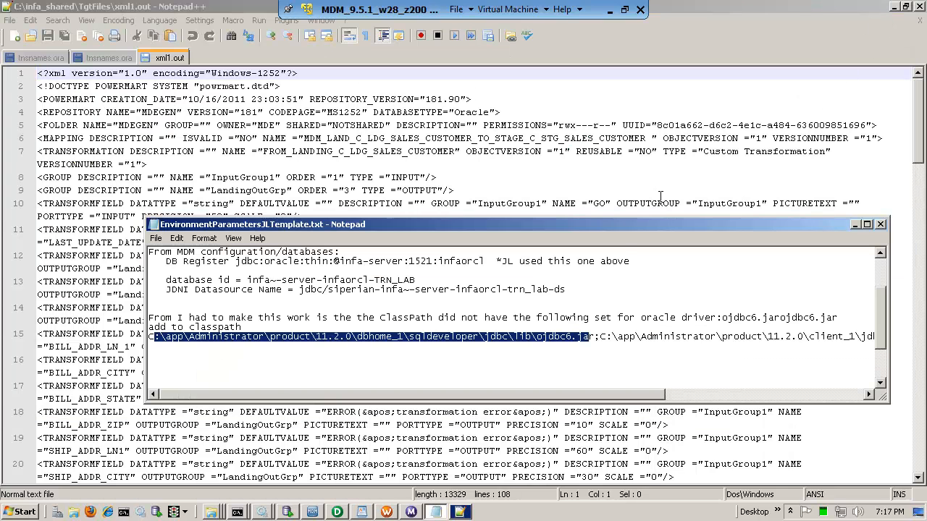
{"action": "left_click", "coordinate": [854, 223]}
{"action": "left_click", "coordinate": [919, 20]}
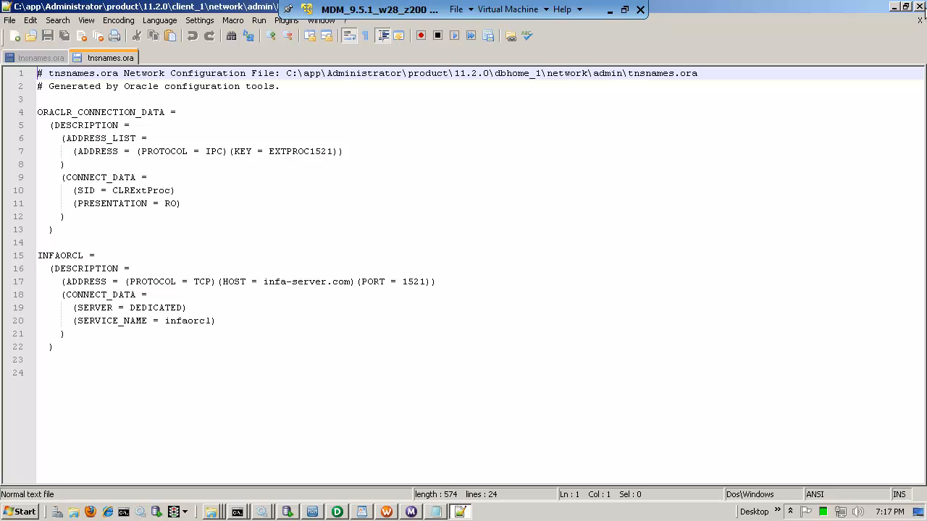
{"action": "left_click", "coordinate": [921, 6]}
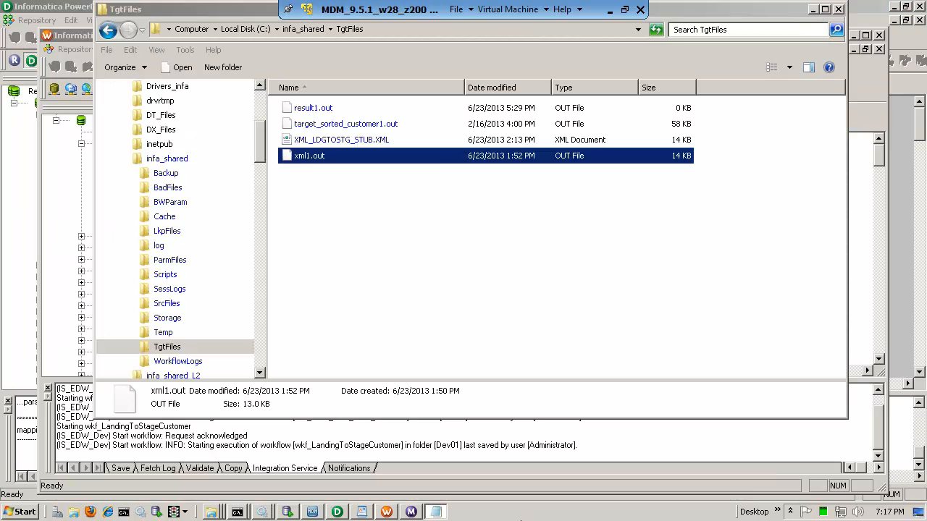
Switch to PowerCenter Designer and open the Dev03 folder of the REP_EDW_DEV repository.
{"action": "left_click", "coordinate": [337, 512]}
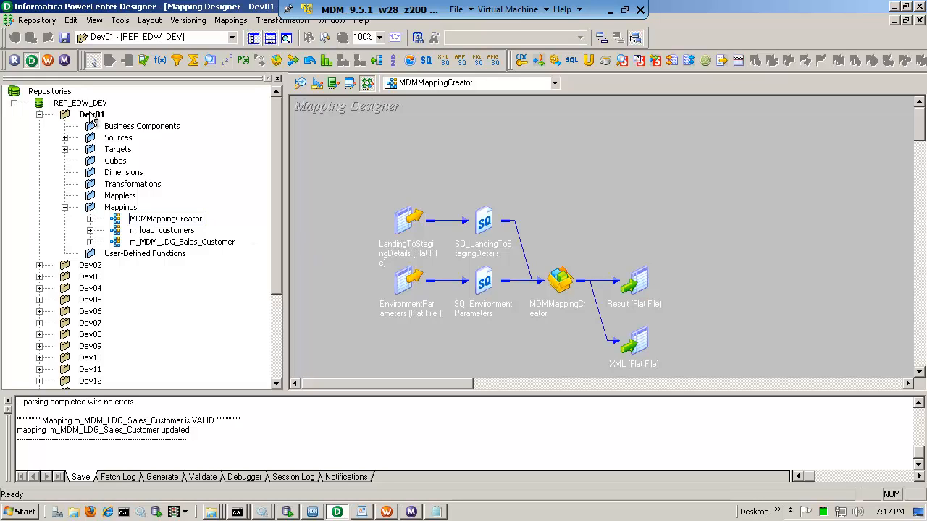
{"action": "left_click", "coordinate": [94, 276]}
{"action": "double_click", "coordinate": [94, 277]}
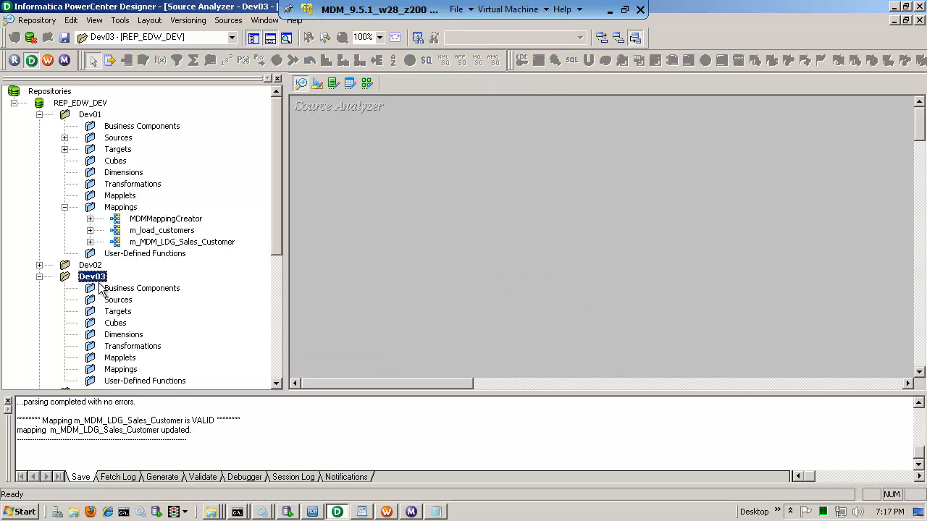
{"action": "left_click", "coordinate": [115, 346]}
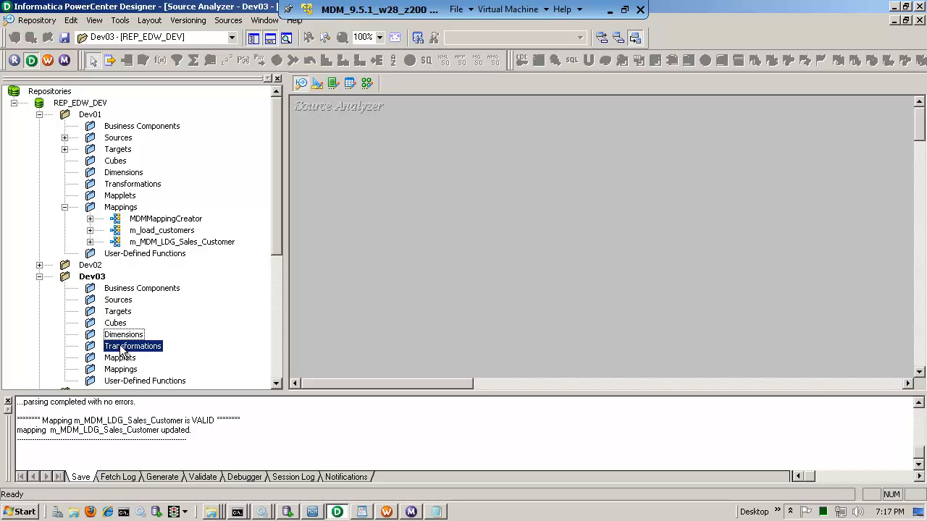
{"action": "left_click", "coordinate": [102, 278]}
Start an object import and choose XML_LDGTOSTG_STUB.XML from C:\infa_shared\TgtFiles as the metadata file.
{"action": "left_click", "coordinate": [36, 21]}
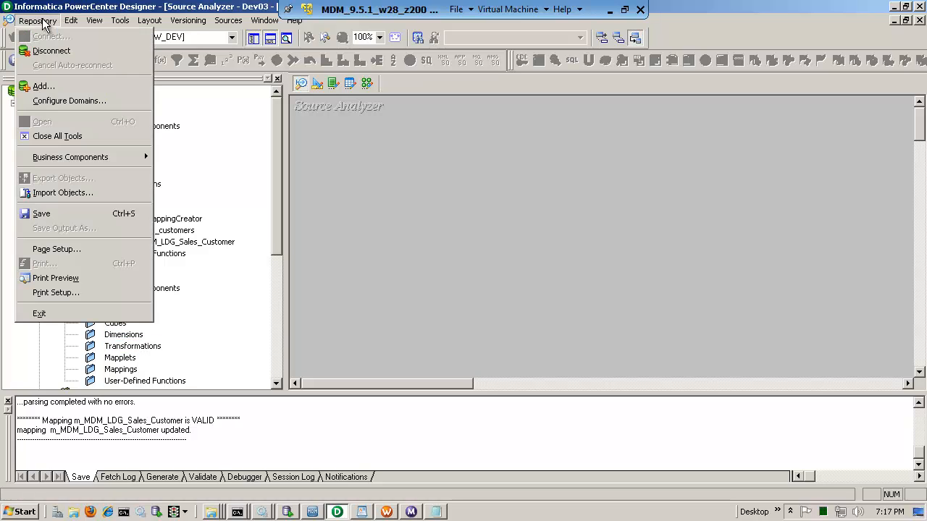
{"action": "left_click", "coordinate": [54, 192]}
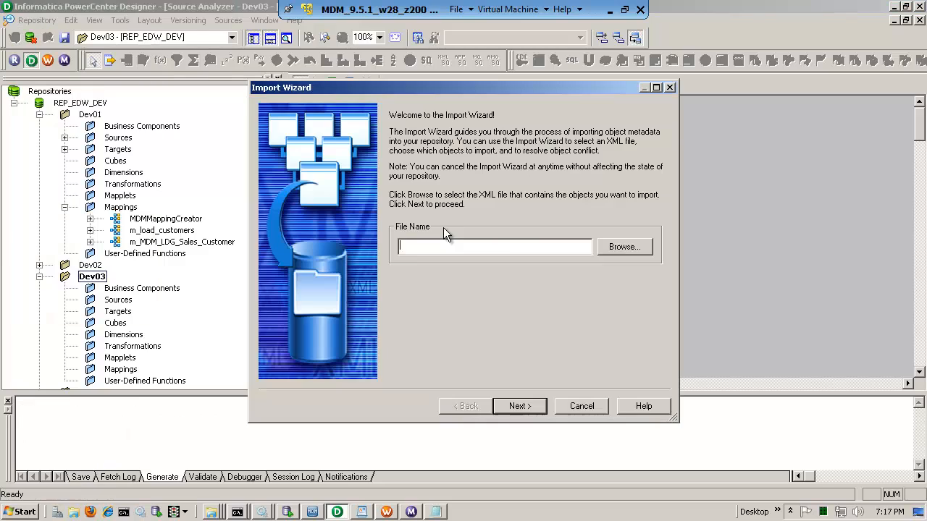
{"action": "left_click", "coordinate": [620, 248]}
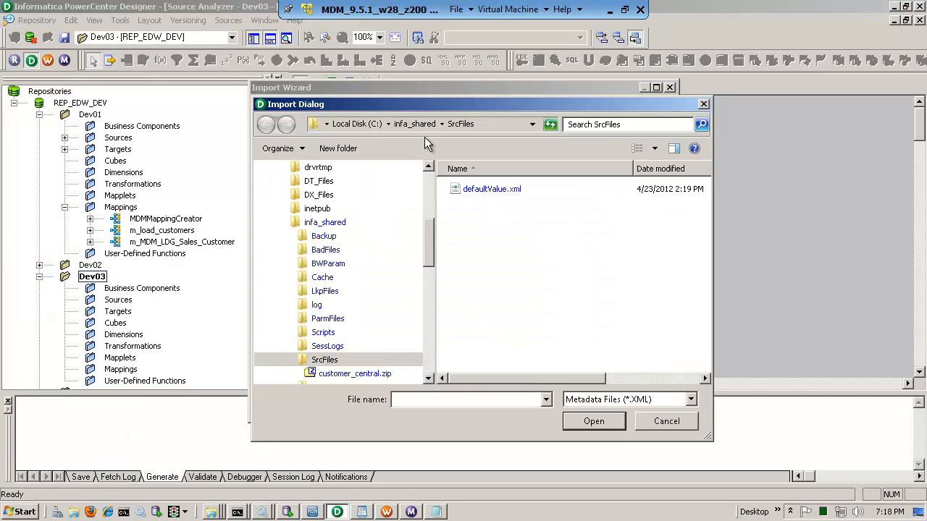
{"action": "left_click", "coordinate": [417, 124]}
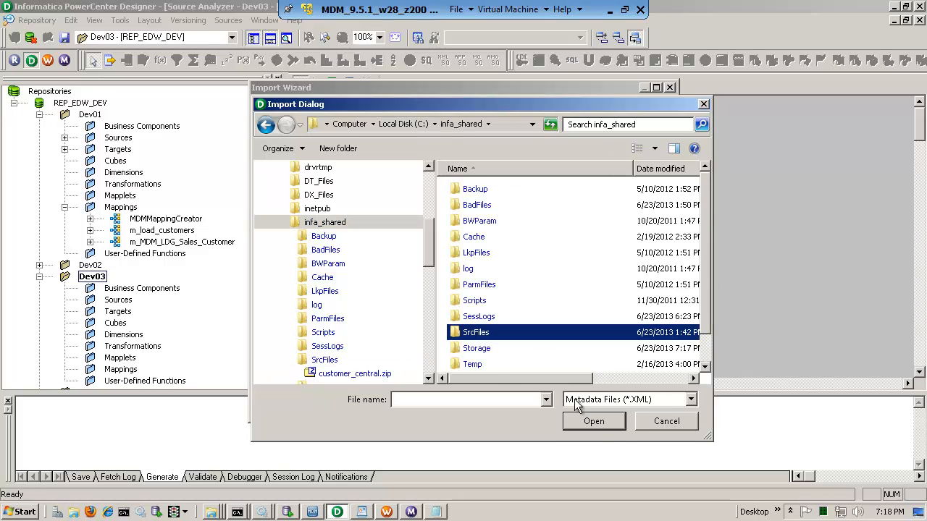
{"action": "left_click_drag", "start_coordinate": [702, 320], "coordinate": [708, 351]}
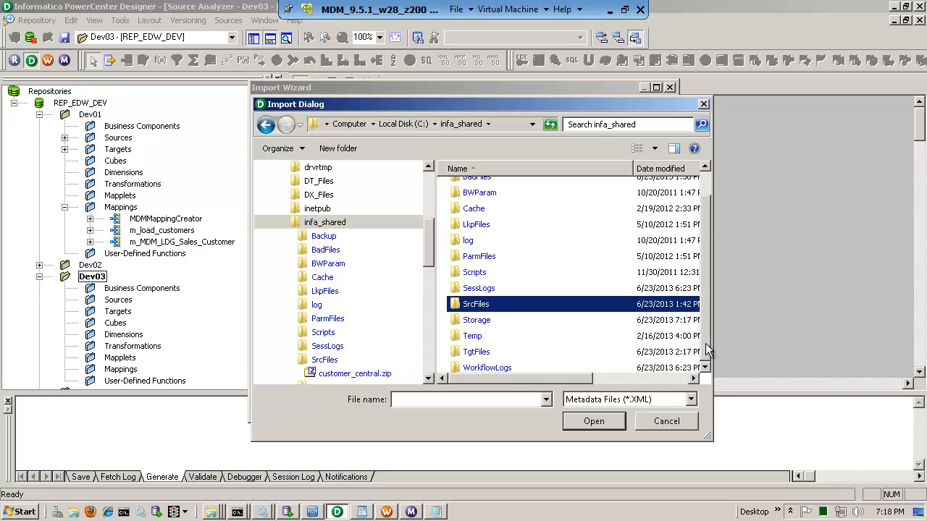
{"action": "double_click", "coordinate": [486, 351]}
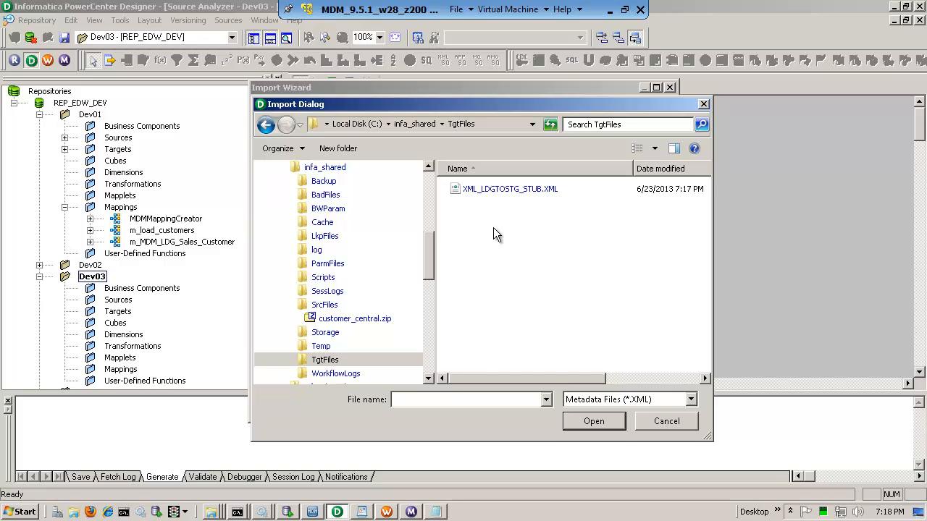
{"action": "left_click", "coordinate": [502, 192]}
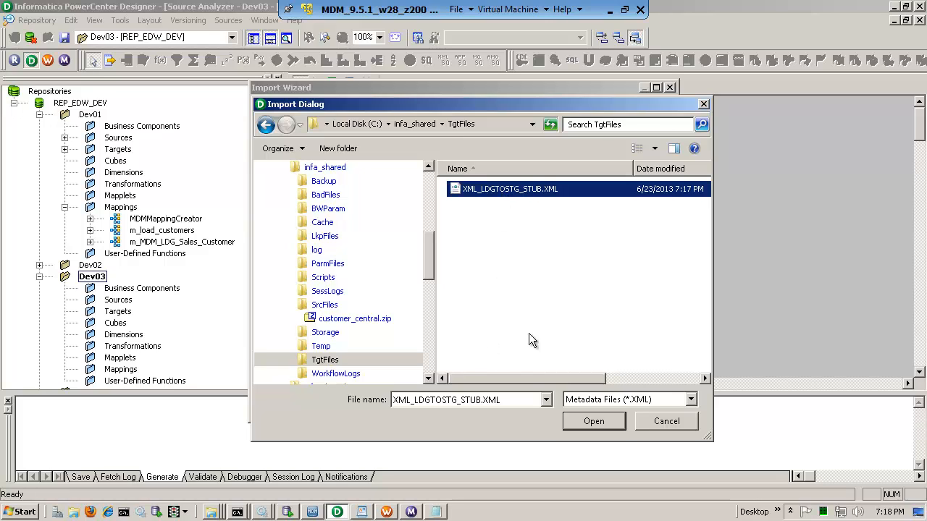
{"action": "left_click", "coordinate": [592, 422]}
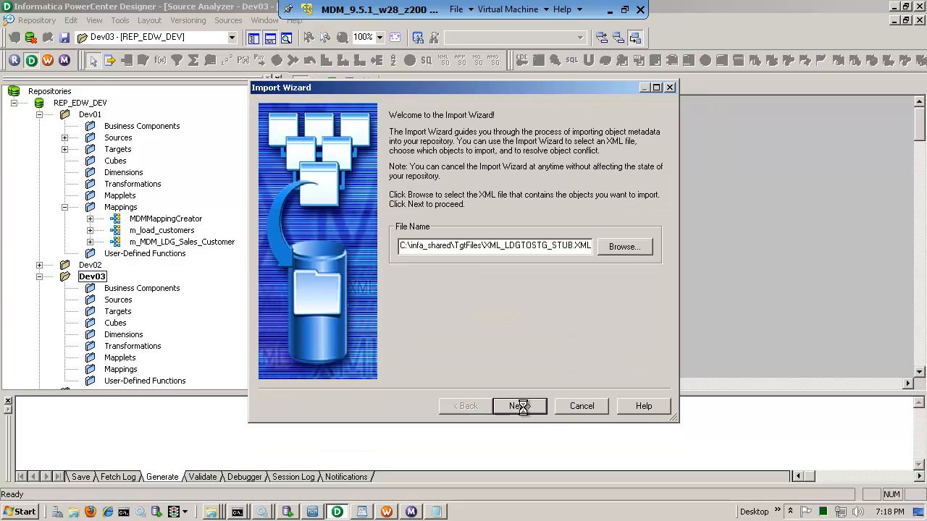
Import all objects of the MDEGEN folder from the file into the Dev03 folder and finish the wizard.
{"action": "left_click", "coordinate": [523, 406]}
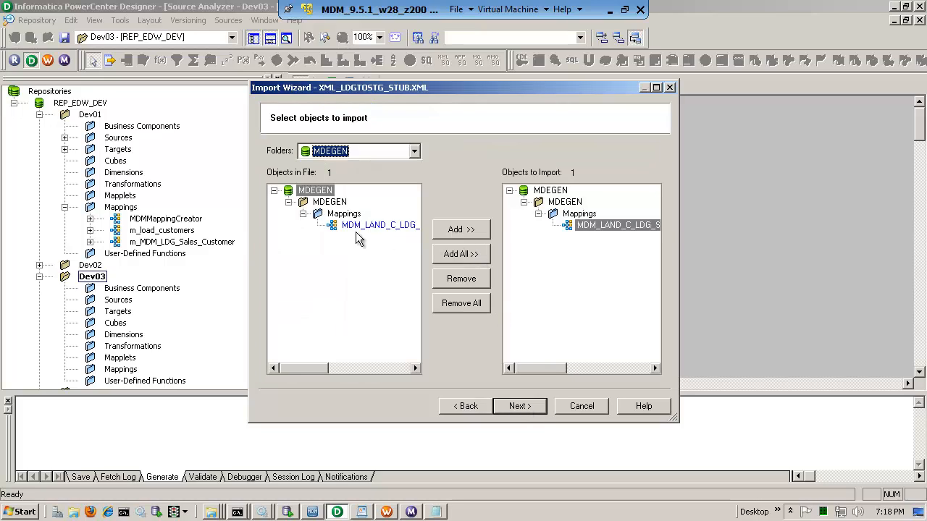
{"action": "left_click", "coordinate": [467, 254]}
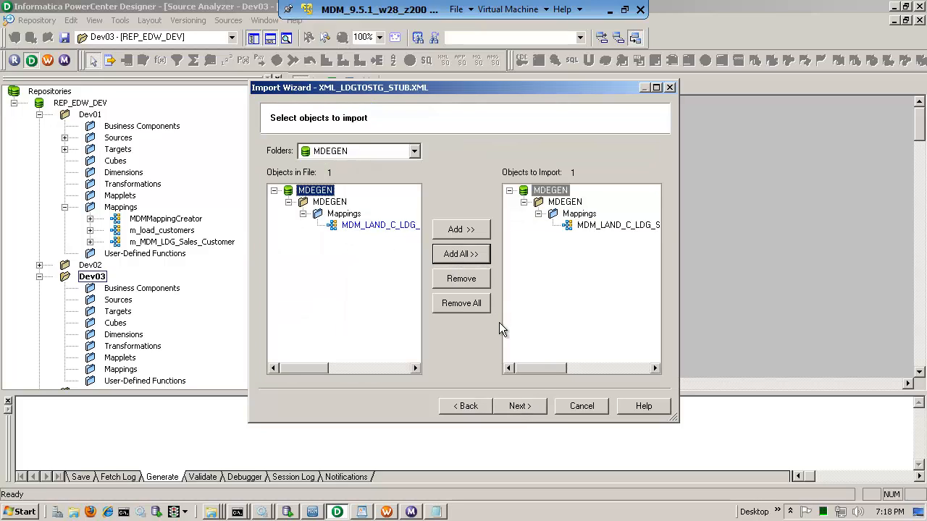
{"action": "left_click", "coordinate": [522, 406]}
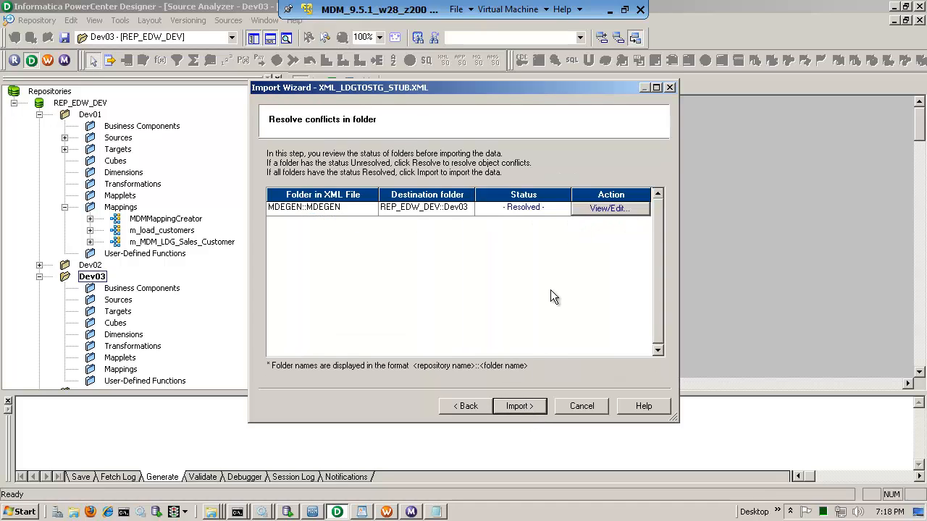
{"action": "left_click", "coordinate": [525, 407]}
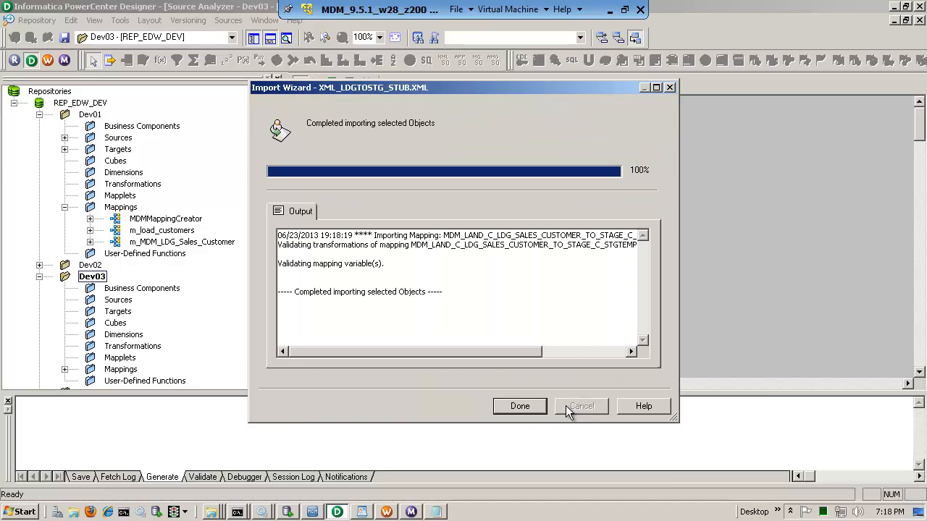
{"action": "left_click", "coordinate": [521, 408]}
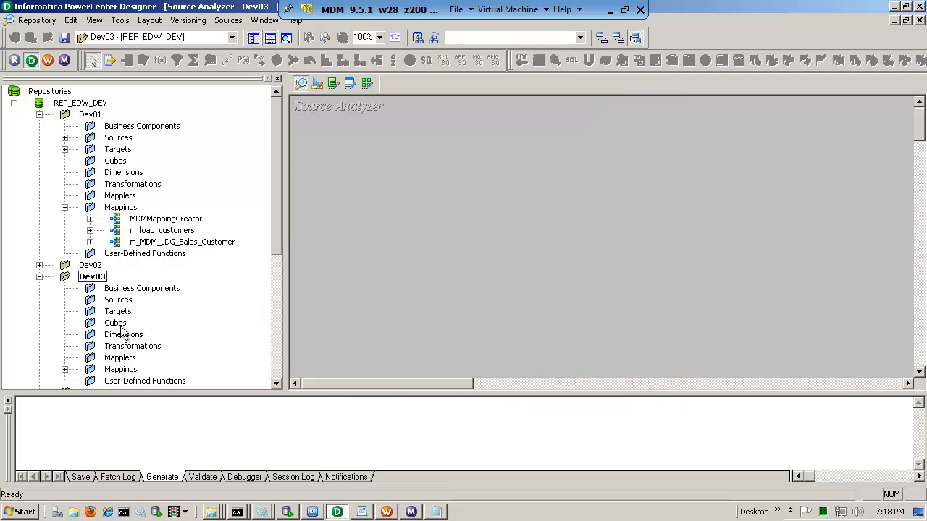
Open the imported MDM_LAND_C_LDG_SALES_CUSTOMER_TO_STAGE_C_STGTEMP_SALES_CUSTOMER mapping from Dev03 in the Mapping Designer.
{"action": "left_click", "coordinate": [101, 370]}
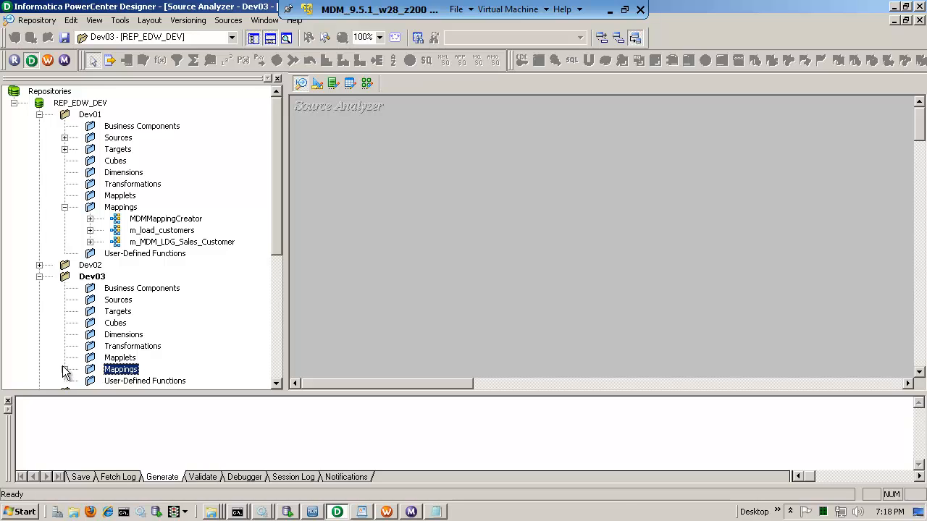
{"action": "left_click", "coordinate": [64, 369]}
{"action": "left_click", "coordinate": [149, 370]}
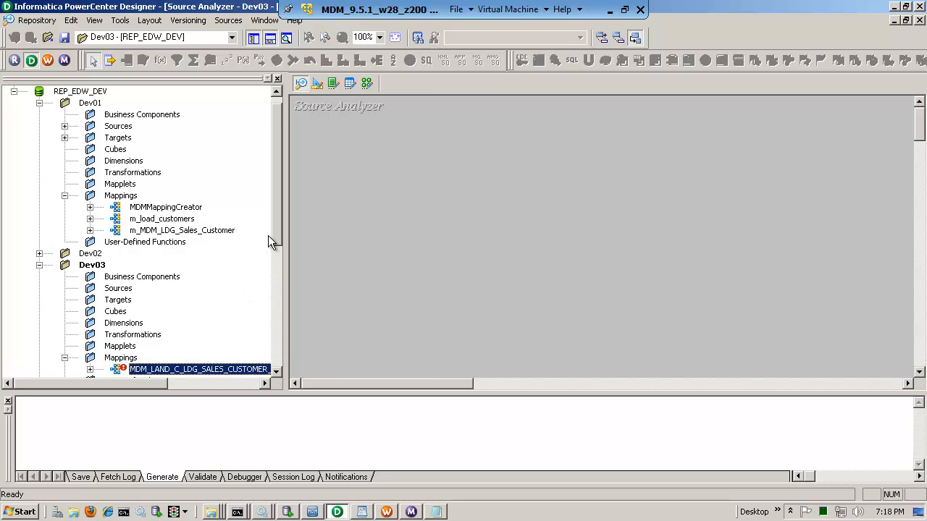
{"action": "scroll", "coordinate": [280, 245], "scroll_direction": "down", "scroll_amount": 1}
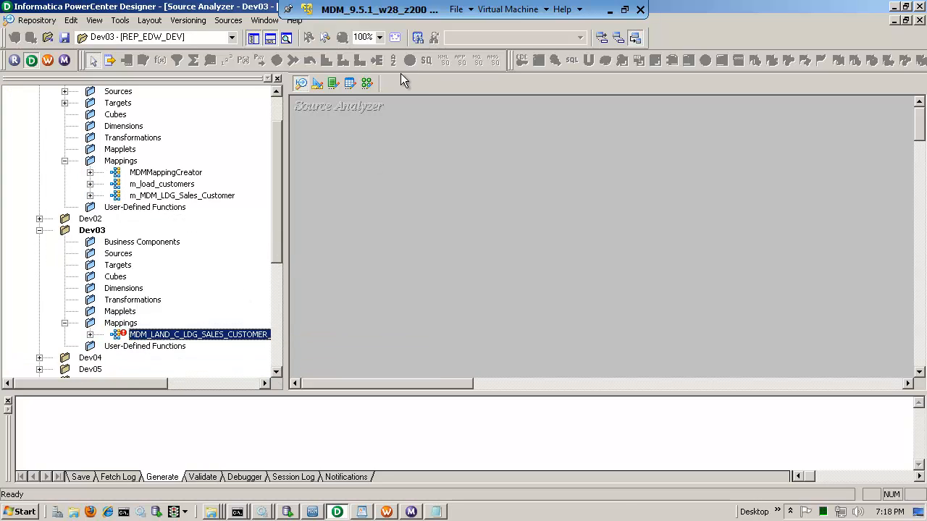
{"action": "left_click", "coordinate": [367, 83]}
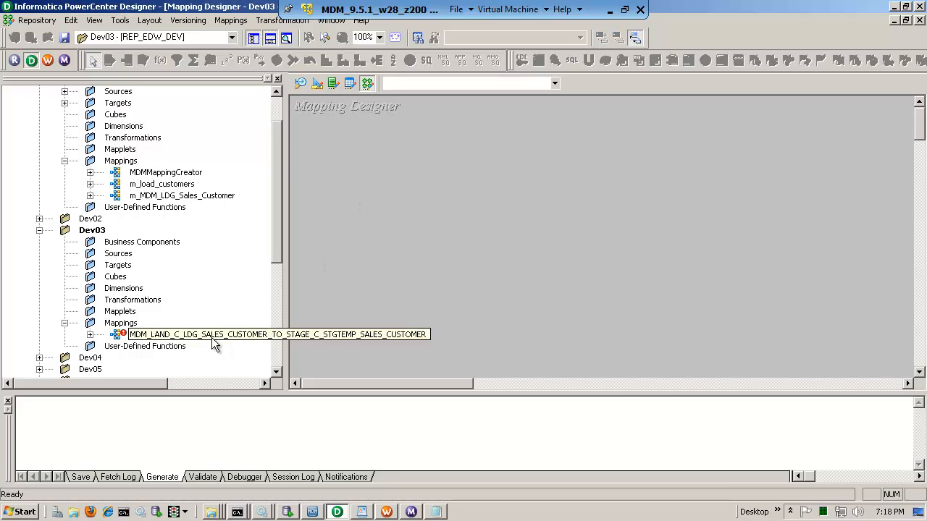
{"action": "left_click_drag", "start_coordinate": [212, 338], "coordinate": [446, 248]}
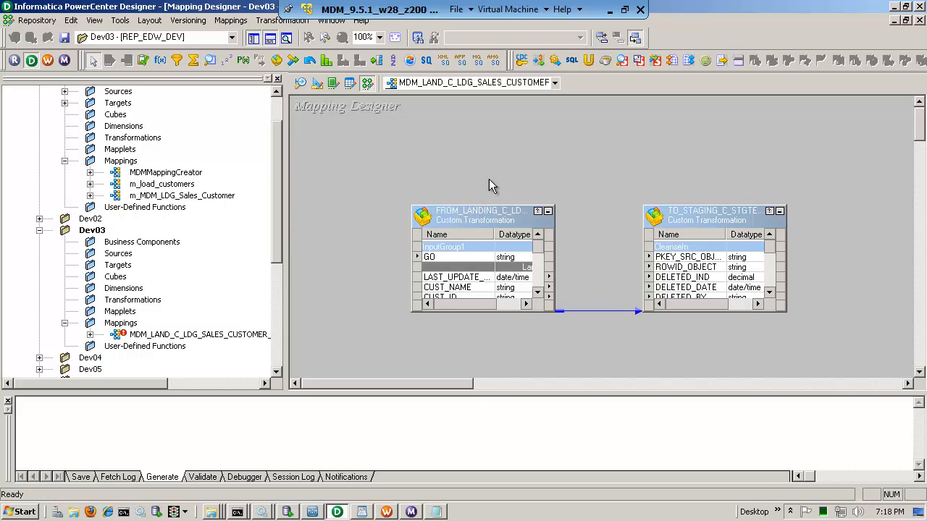
Enlarge and reposition the FROM_LANDING and TO_STAGING custom transformations to show their ports, and select the links between them.
{"action": "left_click_drag", "start_coordinate": [472, 206], "coordinate": [482, 144]}
{"action": "left_click_drag", "start_coordinate": [690, 206], "coordinate": [699, 125]}
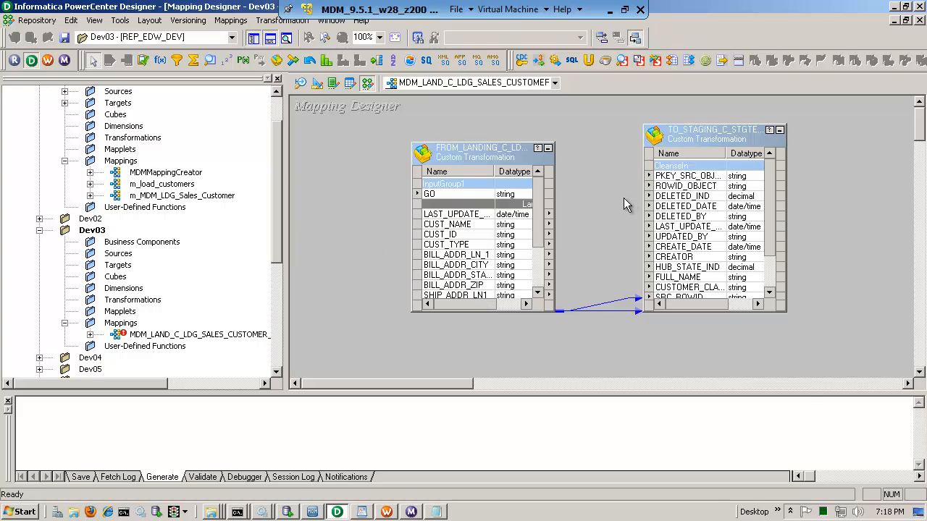
{"action": "left_click_drag", "start_coordinate": [499, 155], "coordinate": [517, 132]}
{"action": "left_click_drag", "start_coordinate": [720, 133], "coordinate": [751, 154]}
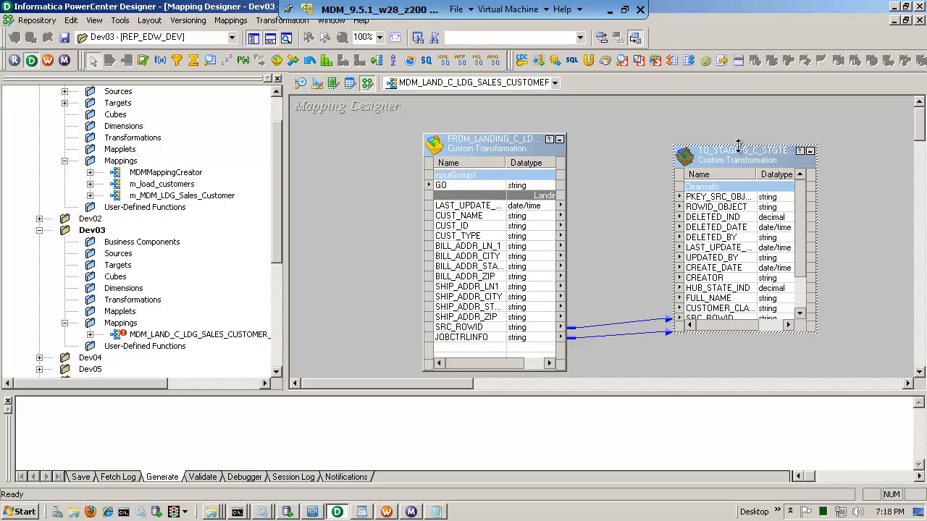
{"action": "left_click_drag", "start_coordinate": [740, 145], "coordinate": [740, 112]}
{"action": "left_click", "coordinate": [803, 229]}
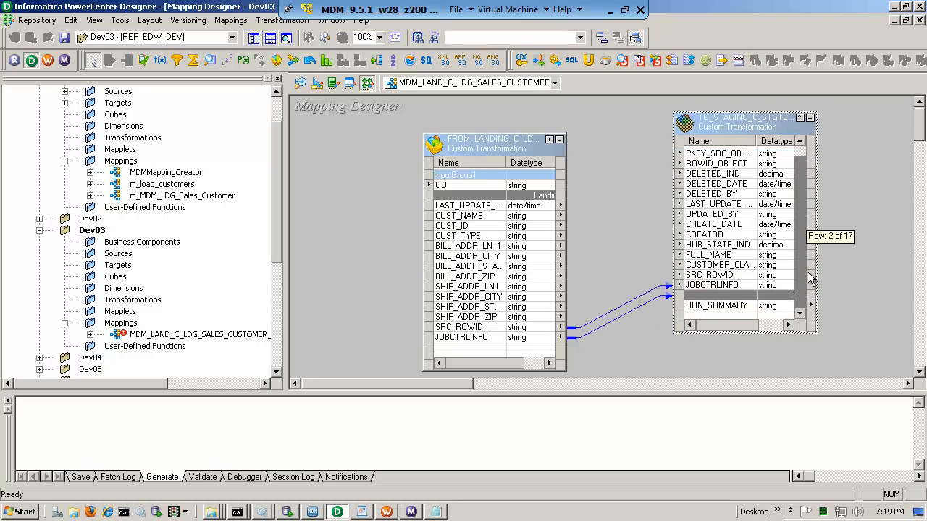
{"action": "left_click_drag", "start_coordinate": [710, 138], "coordinate": [746, 171]}
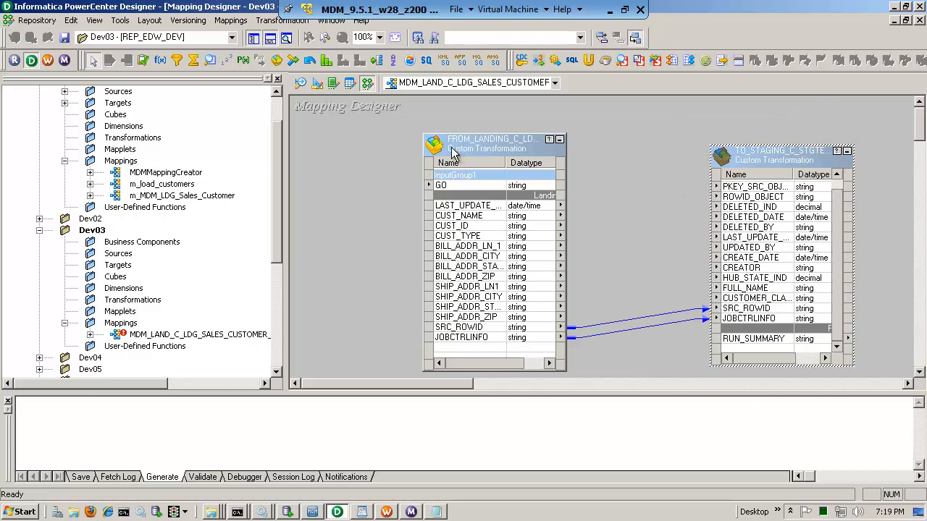
{"action": "left_click_drag", "start_coordinate": [565, 148], "coordinate": [636, 147]}
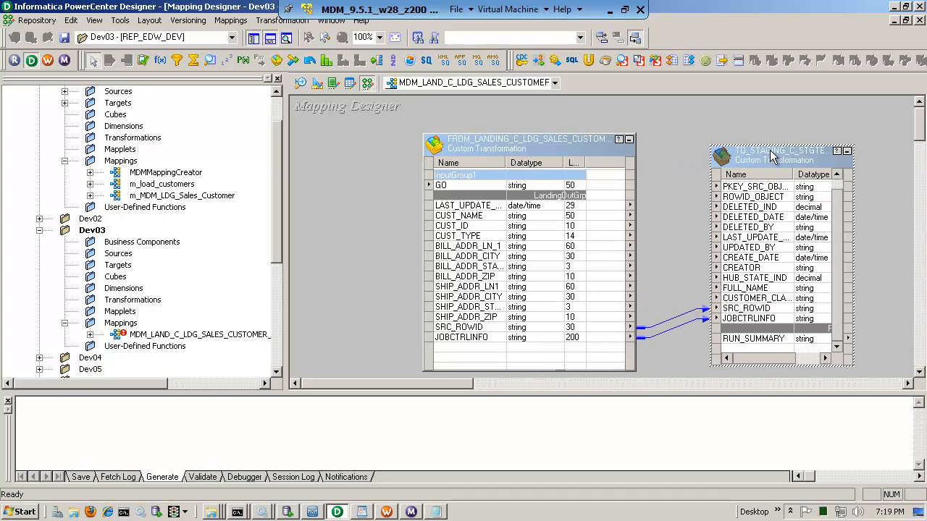
{"action": "left_click", "coordinate": [680, 329]}
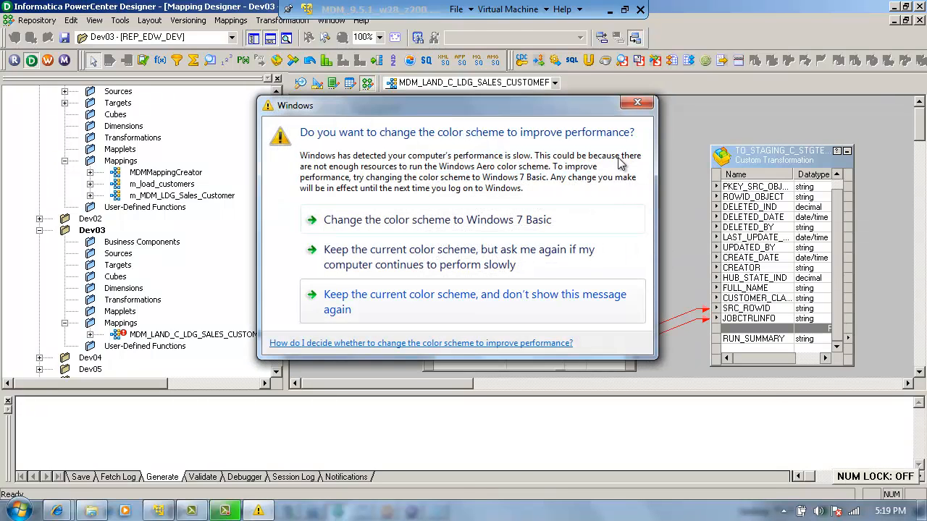
{"action": "left_click", "coordinate": [637, 104]}
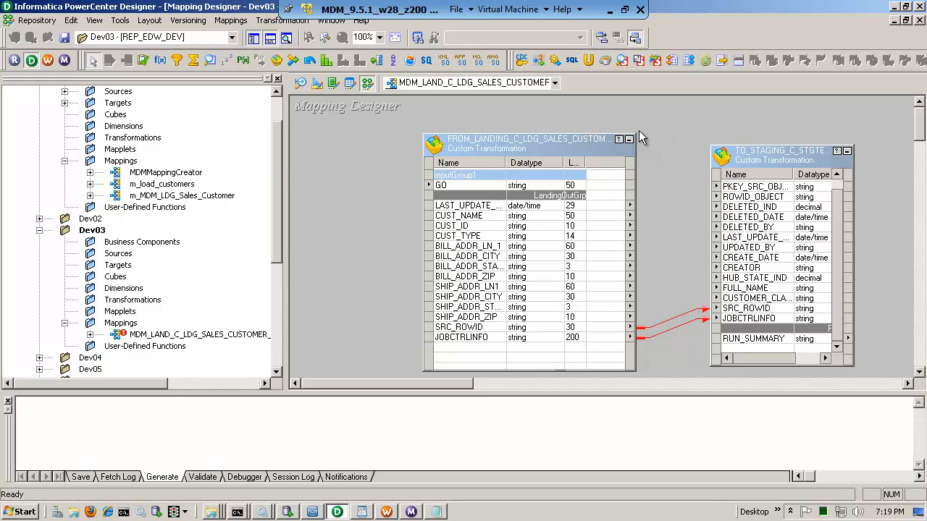
Switch to the Dev02 folder and open its MDM_LAND_C_LDG_SALES_CUSTOMER mapping in the Mapping Designer.
{"action": "left_click", "coordinate": [92, 230]}
{"action": "scroll", "coordinate": [274, 258], "scroll_direction": "up", "scroll_amount": 1}
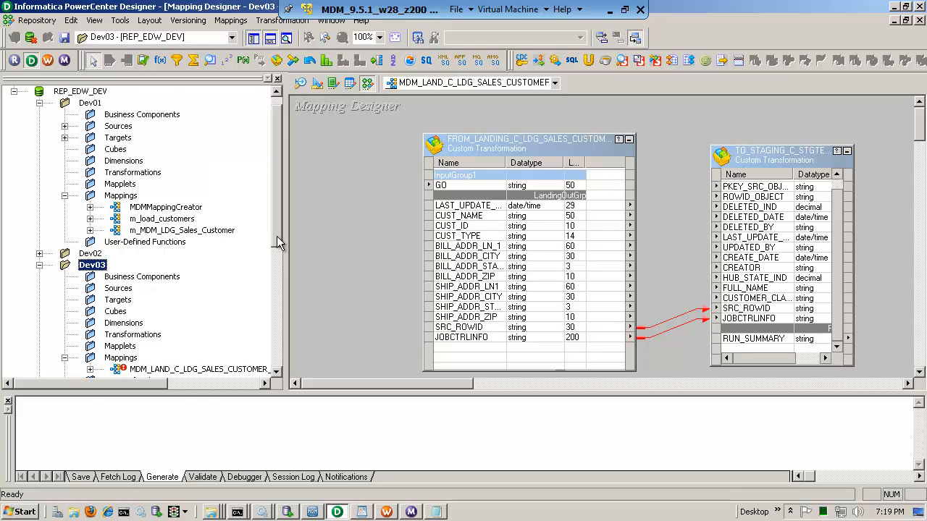
{"action": "left_click", "coordinate": [93, 253]}
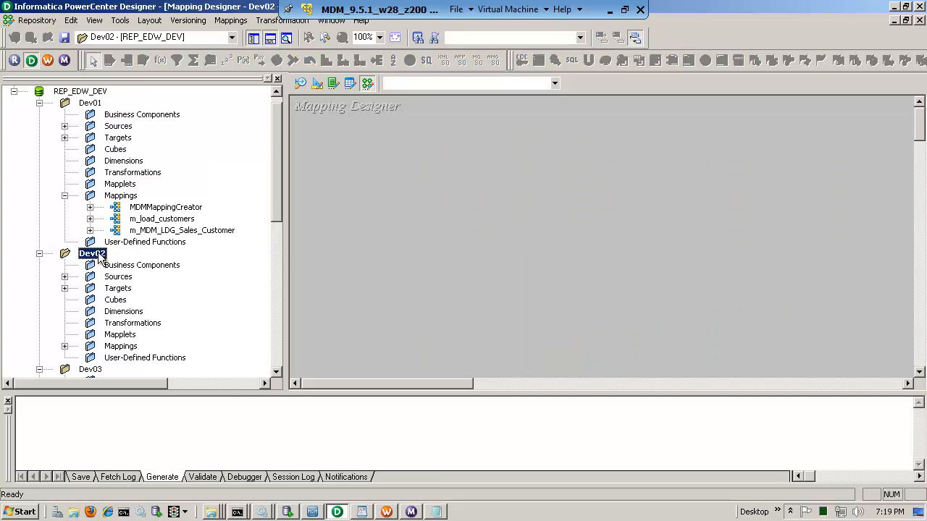
{"action": "left_click", "coordinate": [65, 346]}
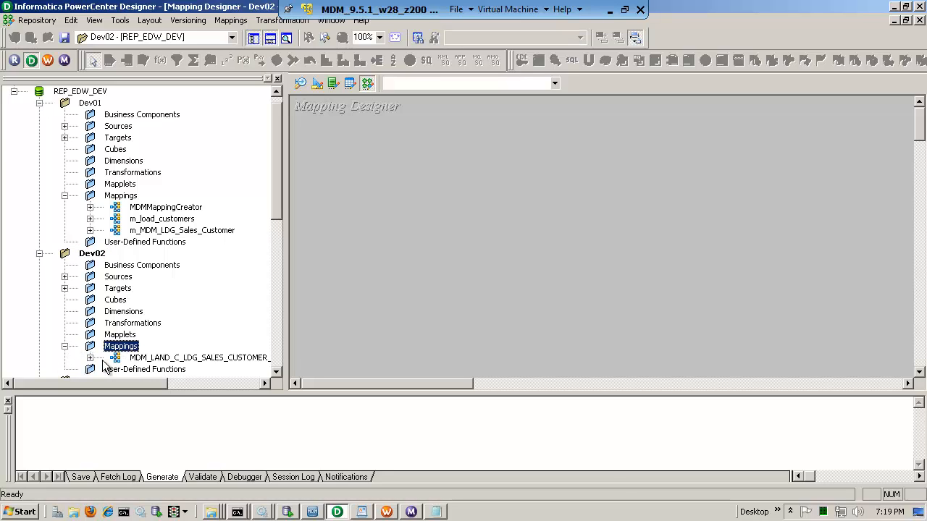
{"action": "left_click_drag", "start_coordinate": [144, 358], "coordinate": [528, 198]}
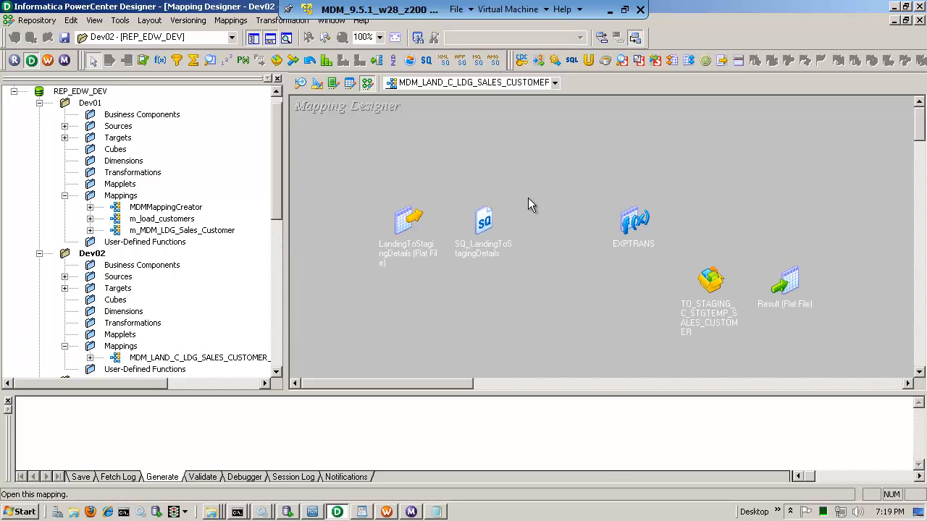
Arrange all mapping objects as icons and reposition the source, source qualifier, Result target and EXPTRANS icons.
{"action": "right_click", "coordinate": [510, 155]}
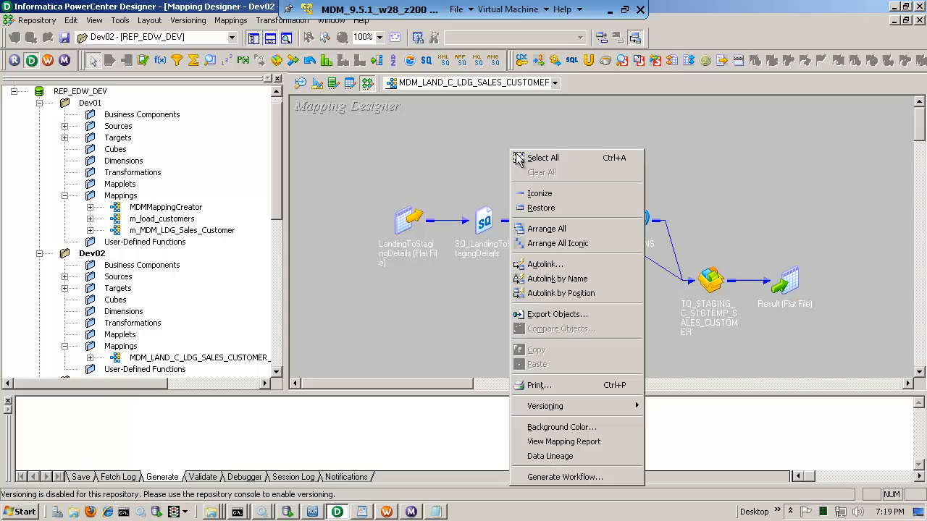
{"action": "left_click", "coordinate": [565, 242]}
{"action": "left_click_drag", "start_coordinate": [409, 218], "coordinate": [409, 198]}
{"action": "left_click", "coordinate": [483, 217]}
{"action": "left_click_drag", "start_coordinate": [484, 218], "coordinate": [458, 179]}
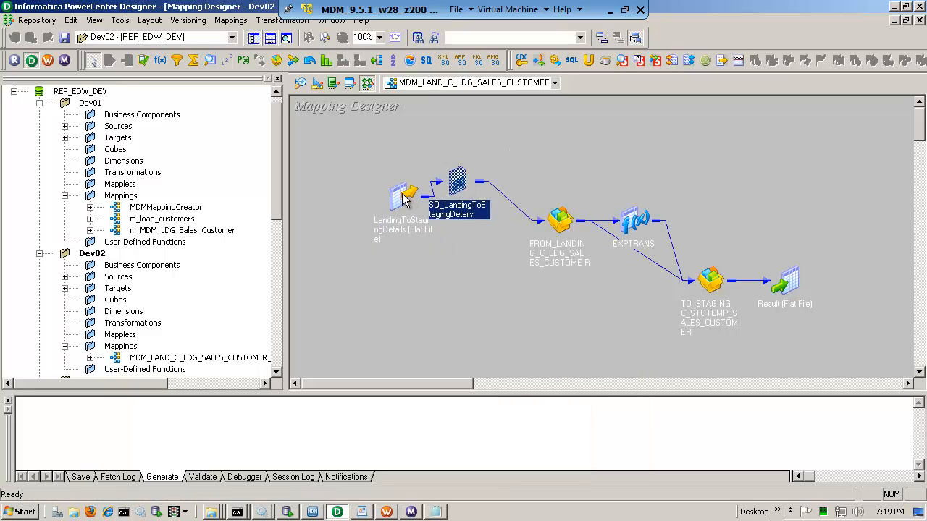
{"action": "left_click_drag", "start_coordinate": [413, 208], "coordinate": [402, 180]}
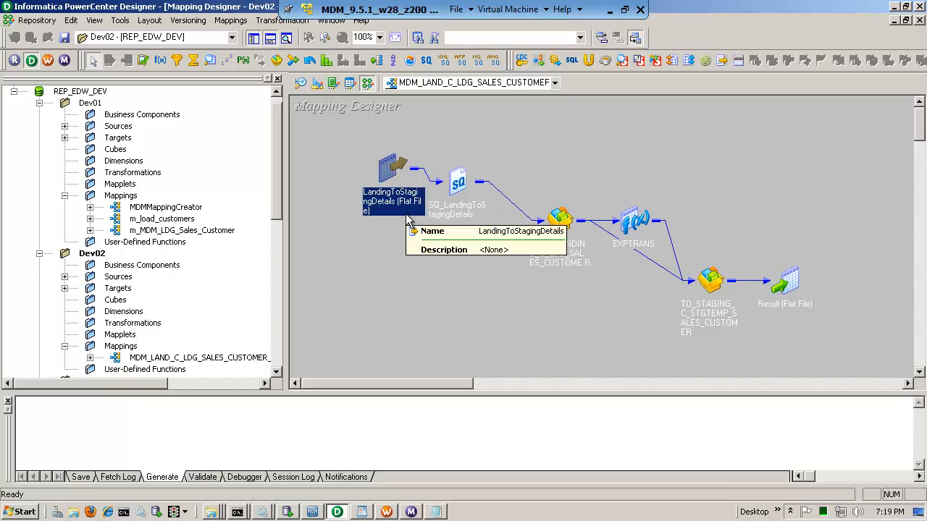
{"action": "left_click_drag", "start_coordinate": [792, 282], "coordinate": [815, 234]}
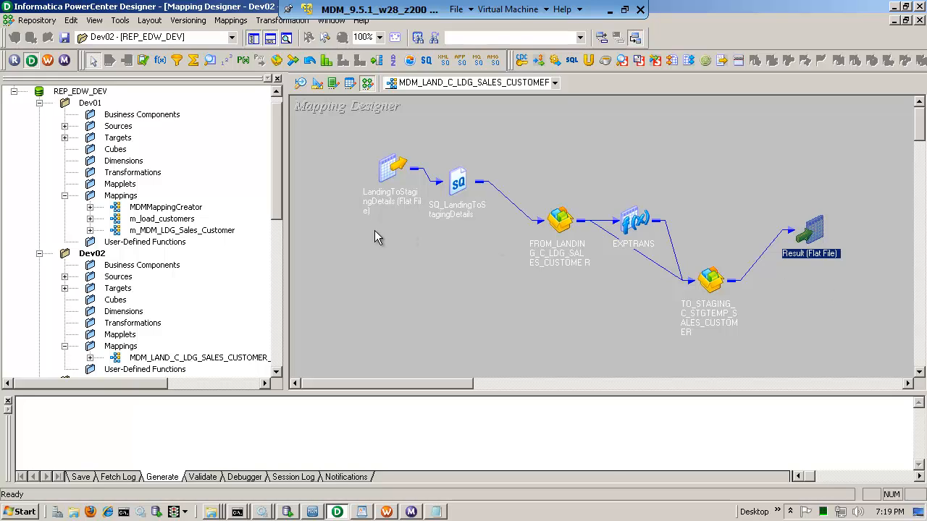
{"action": "left_click_drag", "start_coordinate": [631, 221], "coordinate": [641, 178]}
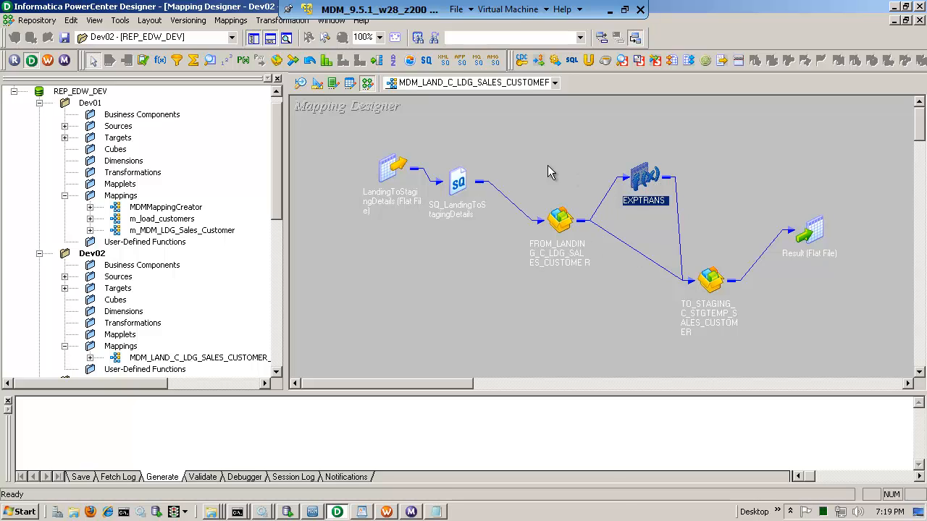
Arrange all mapping objects in expanded form and move the LandingToStagingDetails source definition and its source qualifier closer together.
{"action": "right_click", "coordinate": [491, 140]}
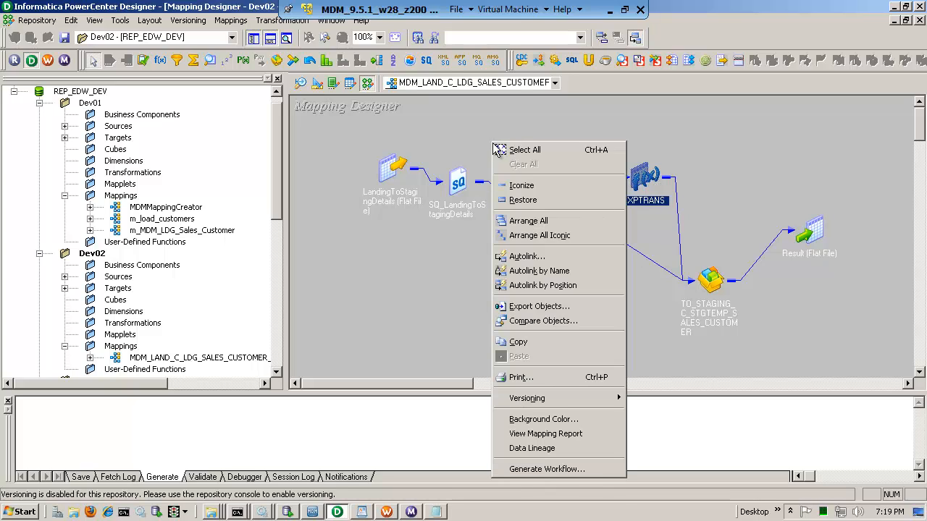
{"action": "left_click", "coordinate": [543, 221]}
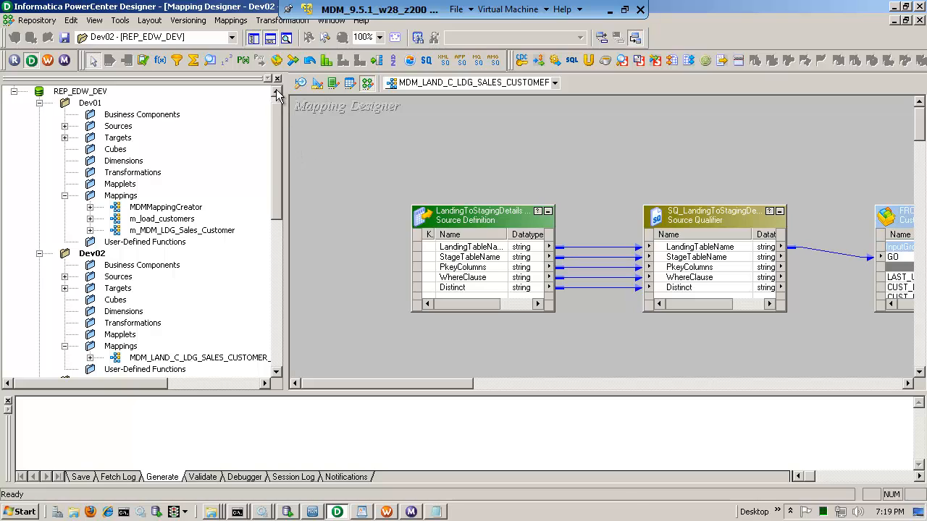
{"action": "left_click", "coordinate": [254, 38]}
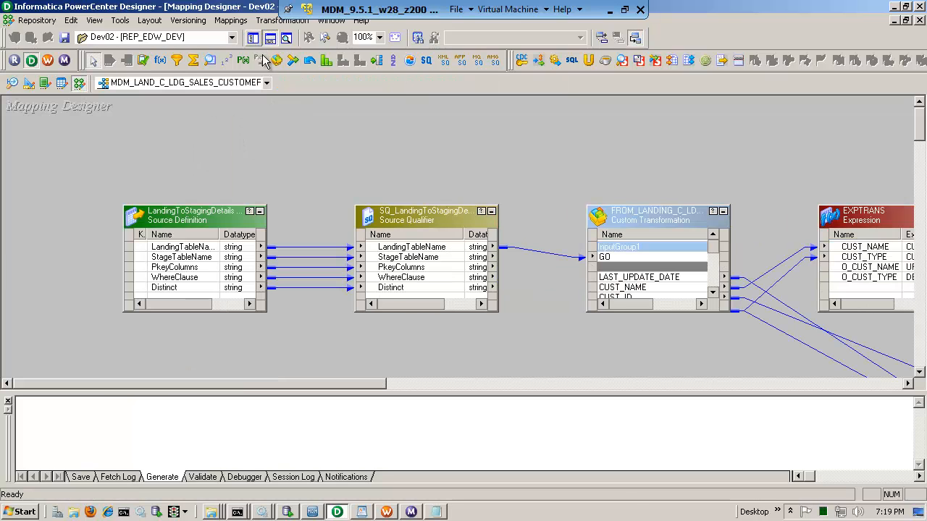
{"action": "left_click_drag", "start_coordinate": [217, 207], "coordinate": [224, 180]}
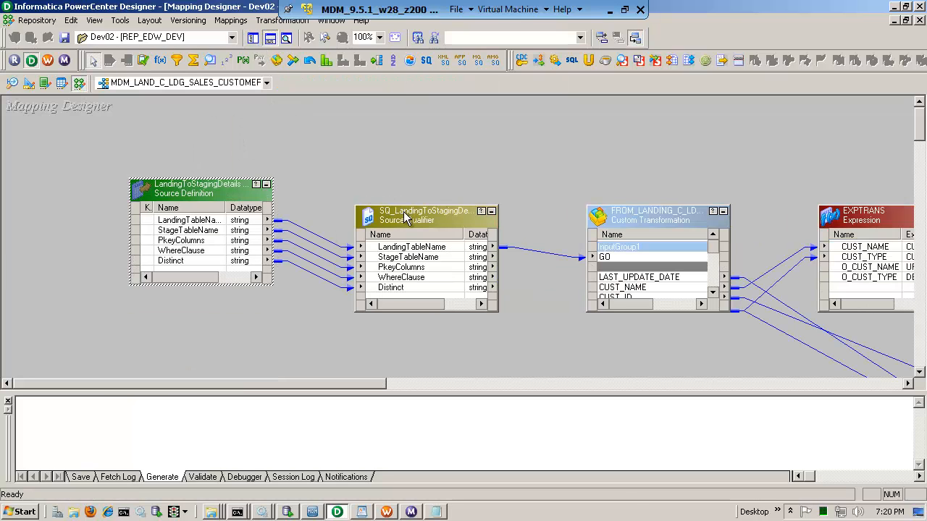
{"action": "left_click_drag", "start_coordinate": [403, 209], "coordinate": [321, 202]}
Move the Result target definition upward and extend the FROM_LANDING custom transformation to show more of its ports.
{"action": "left_click_drag", "start_coordinate": [338, 382], "coordinate": [691, 373]}
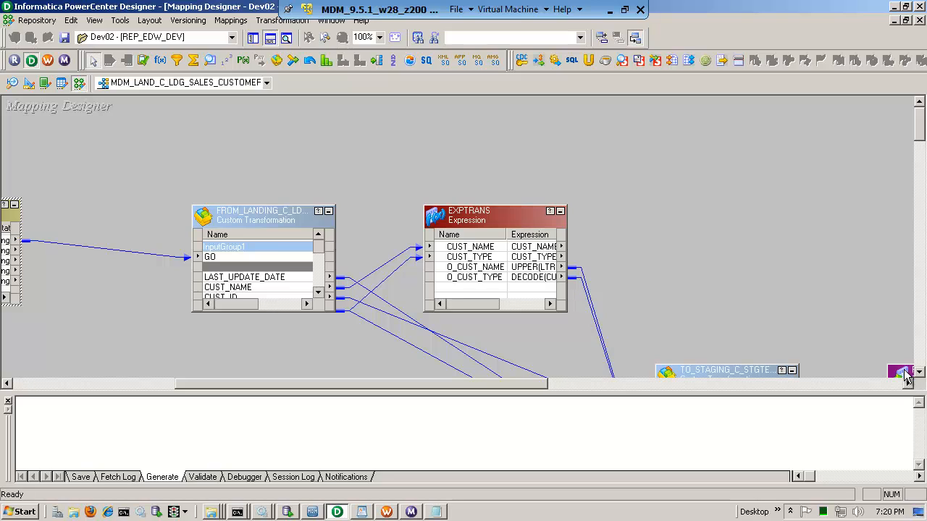
{"action": "left_click_drag", "start_coordinate": [905, 375], "coordinate": [875, 265]}
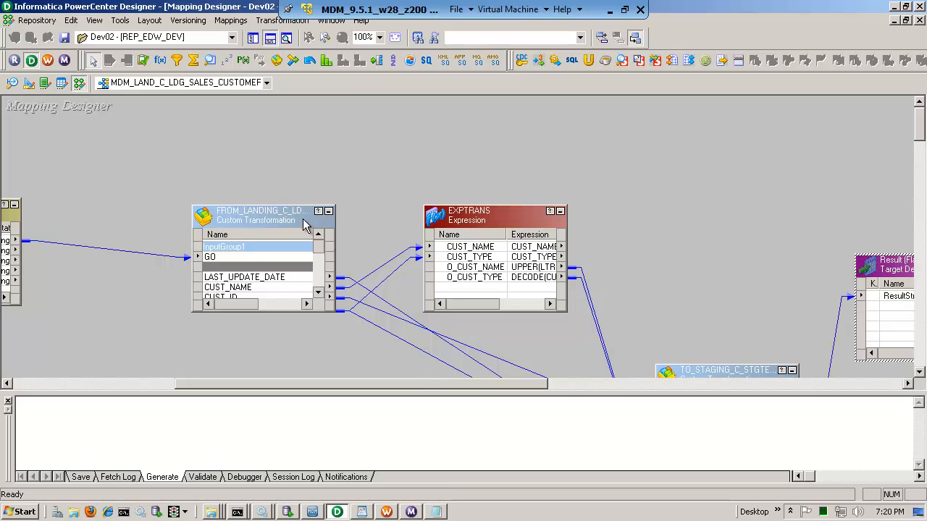
{"action": "left_click_drag", "start_coordinate": [293, 205], "coordinate": [300, 123]}
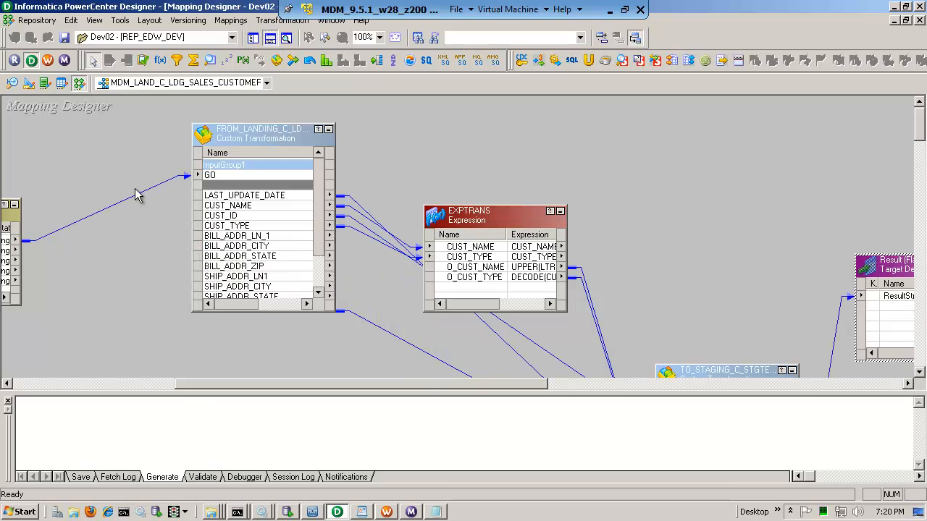
{"action": "left_click_drag", "start_coordinate": [200, 385], "coordinate": [158, 385]}
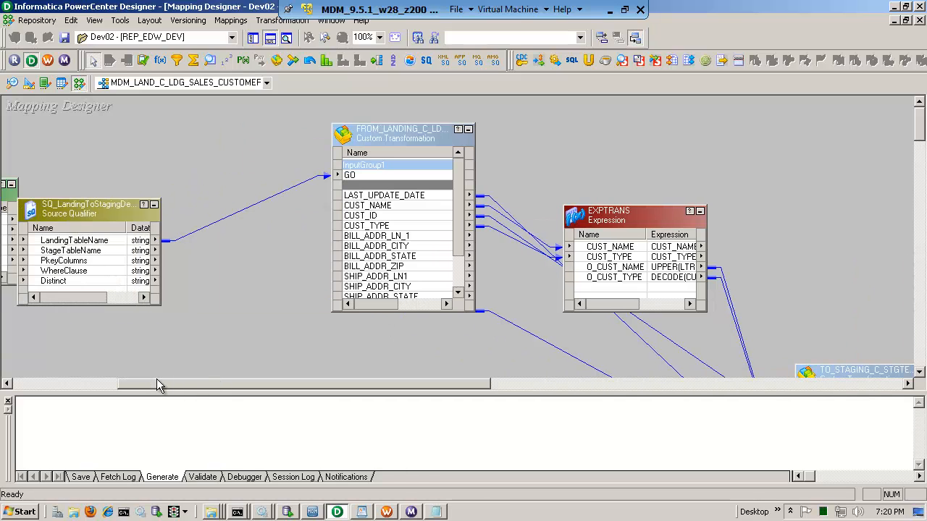
Hide the output window and extend the TO_STAGING custom transformation upward to show all its ports.
{"action": "left_click", "coordinate": [270, 37]}
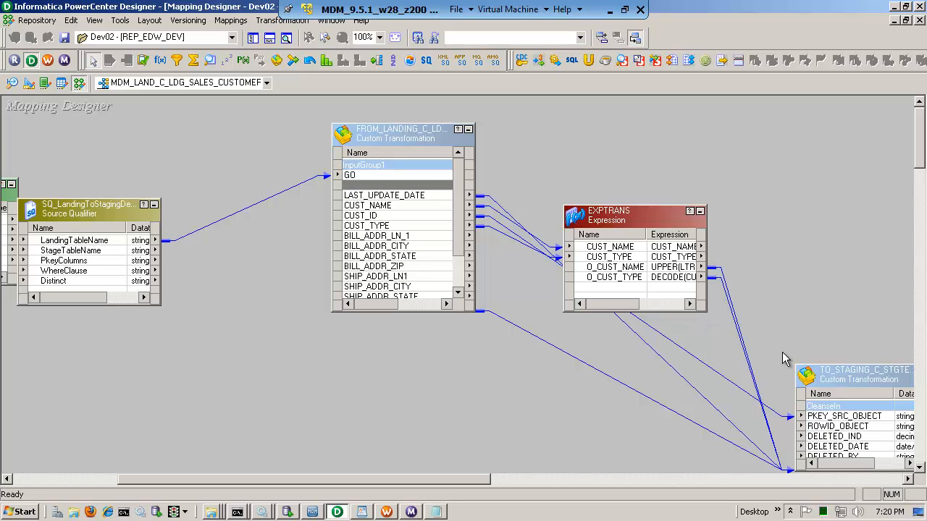
{"action": "left_click_drag", "start_coordinate": [465, 478], "coordinate": [576, 478]}
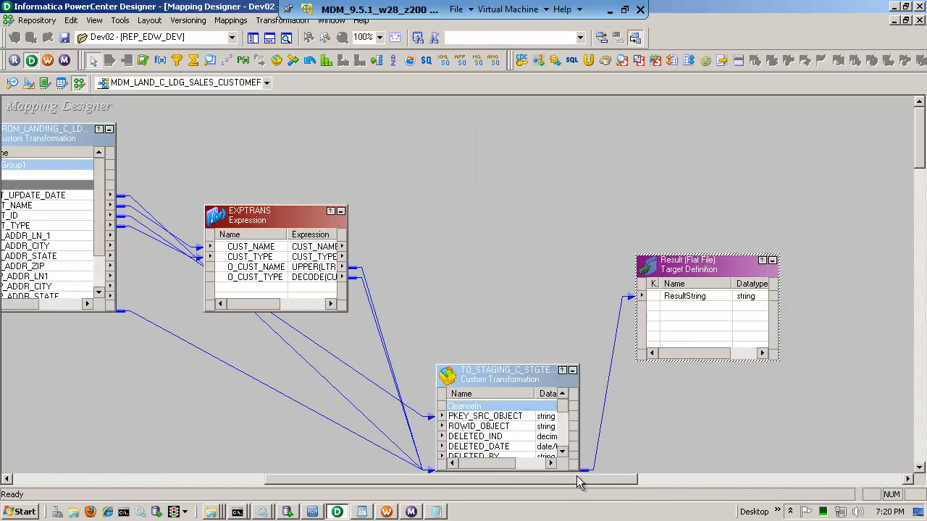
{"action": "left_click_drag", "start_coordinate": [510, 365], "coordinate": [526, 221]}
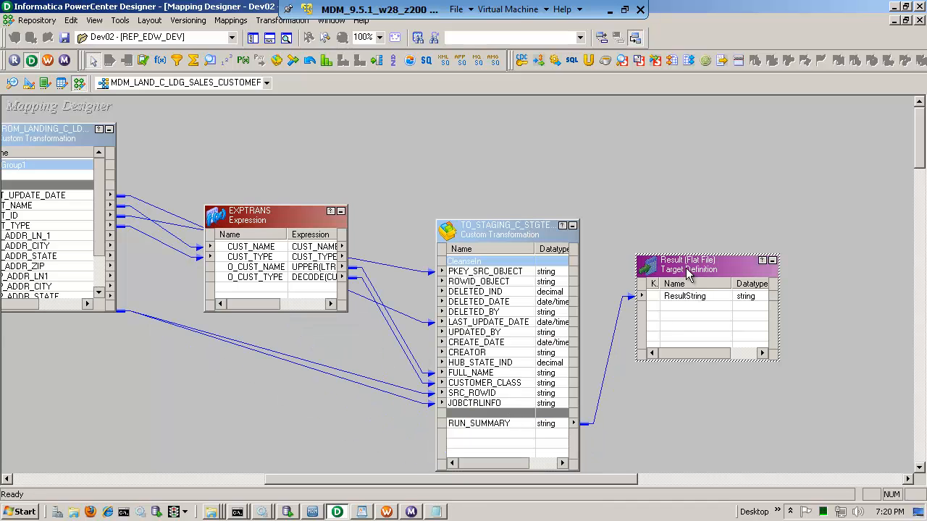
{"action": "left_click_drag", "start_coordinate": [407, 480], "coordinate": [315, 480]}
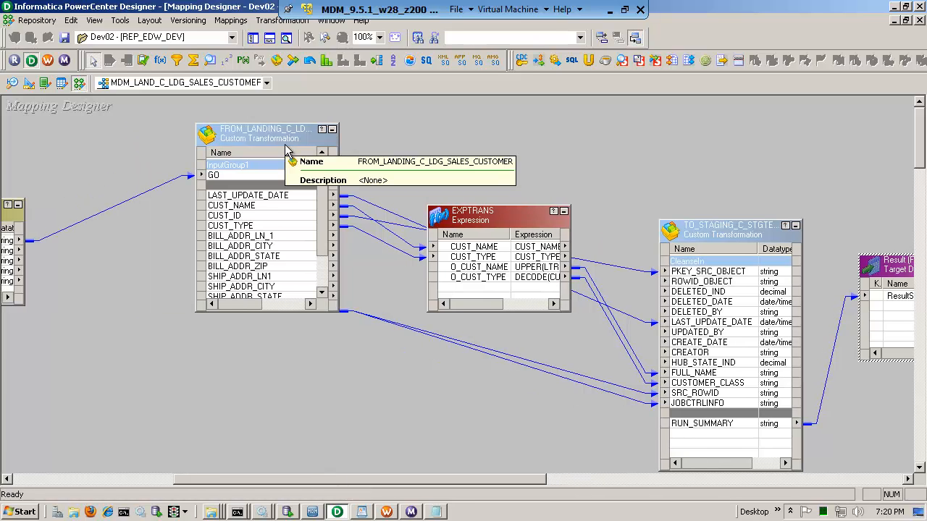
Switch to the Dev01 folder and examine the two flat file sources of the MDMMappingCreator mapping.
{"action": "left_click", "coordinate": [253, 39]}
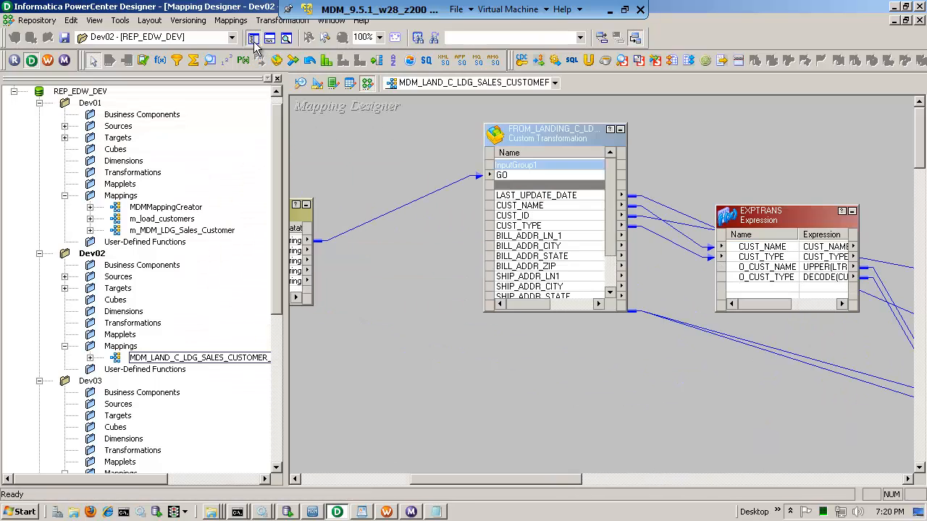
{"action": "double_click", "coordinate": [178, 207]}
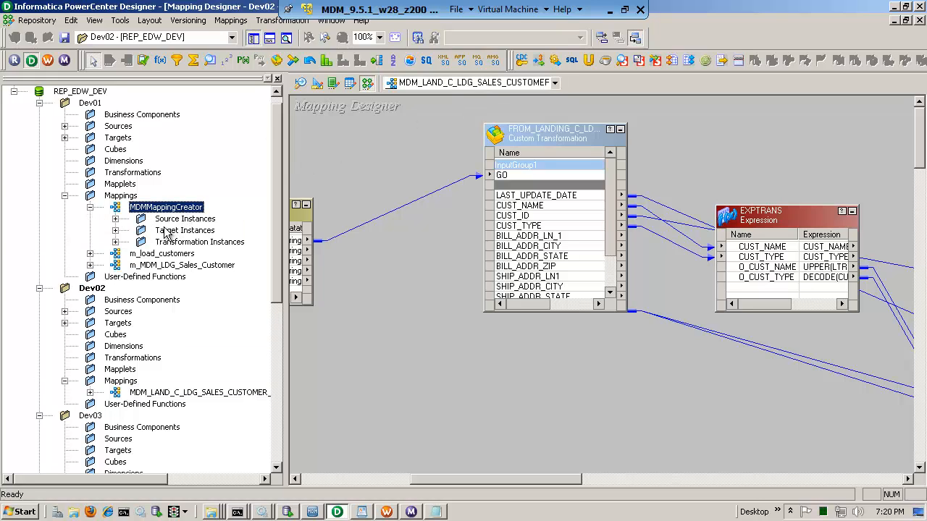
{"action": "double_click", "coordinate": [91, 104]}
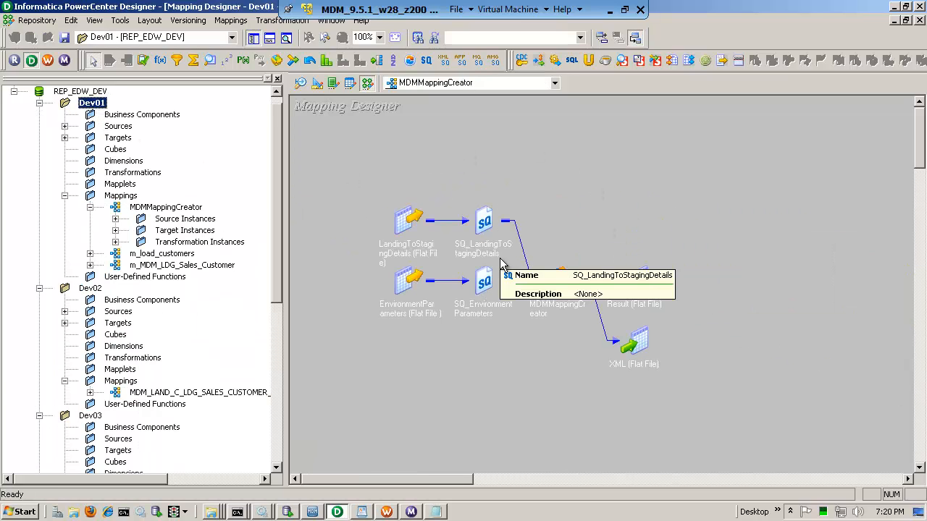
{"action": "left_click", "coordinate": [419, 223]}
{"action": "left_click", "coordinate": [420, 281]}
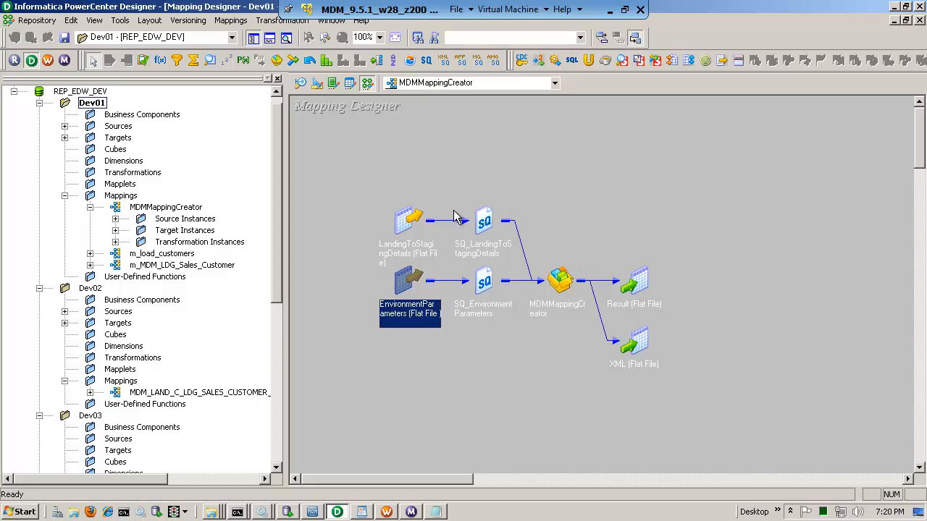
Return to the Dev02 mapping with the repository navigator hidden and the output window shown.
{"action": "left_click", "coordinate": [96, 290]}
{"action": "double_click", "coordinate": [97, 290]}
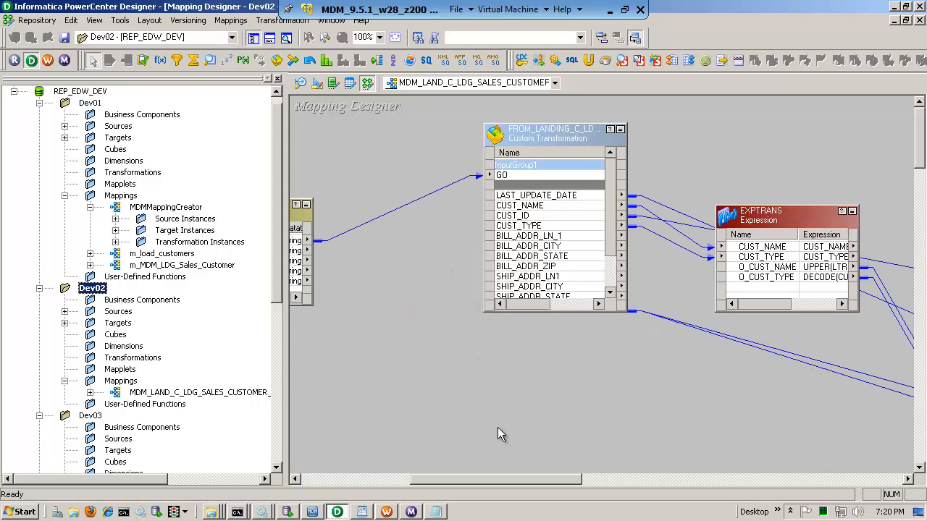
{"action": "left_click", "coordinate": [254, 38]}
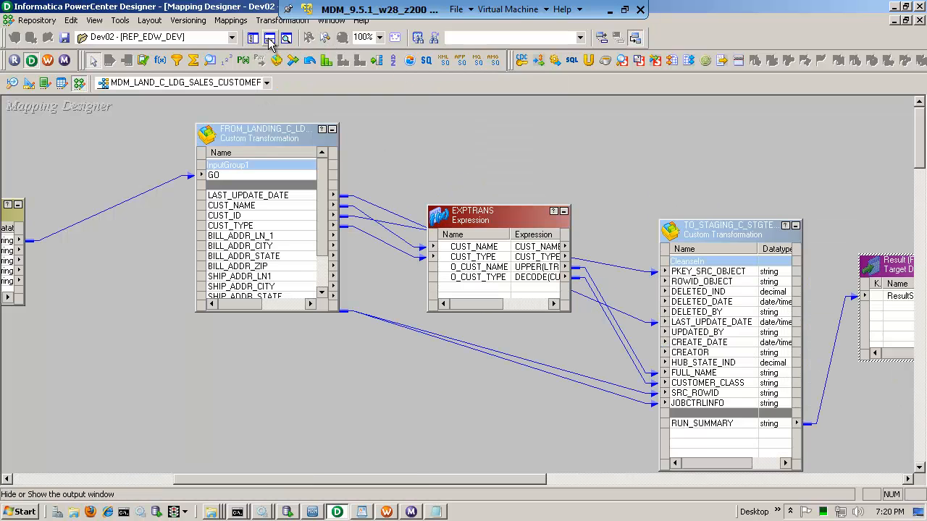
{"action": "left_click", "coordinate": [269, 37]}
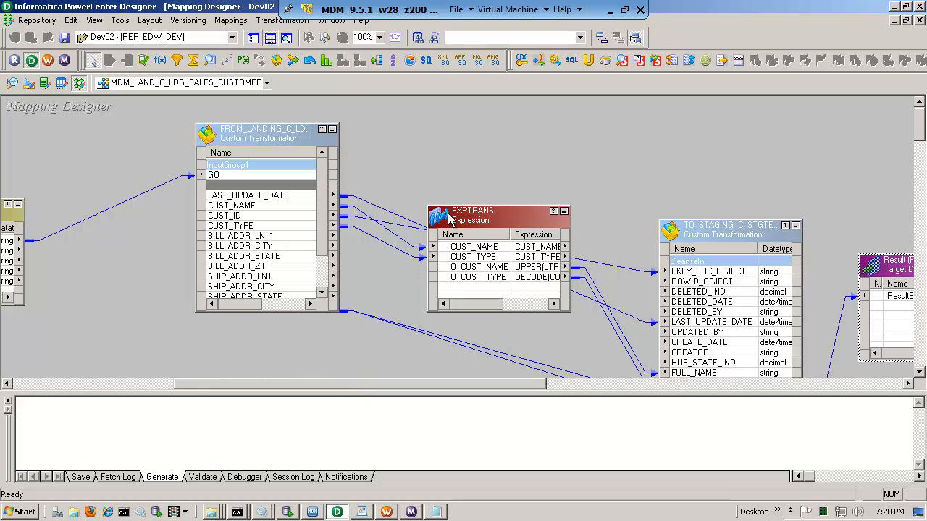
Enlarge the EXPTRANS expression transformation, widen its Name column, and shift the TO_STAGING transformation to make room.
{"action": "left_click_drag", "start_coordinate": [474, 193], "coordinate": [484, 110]}
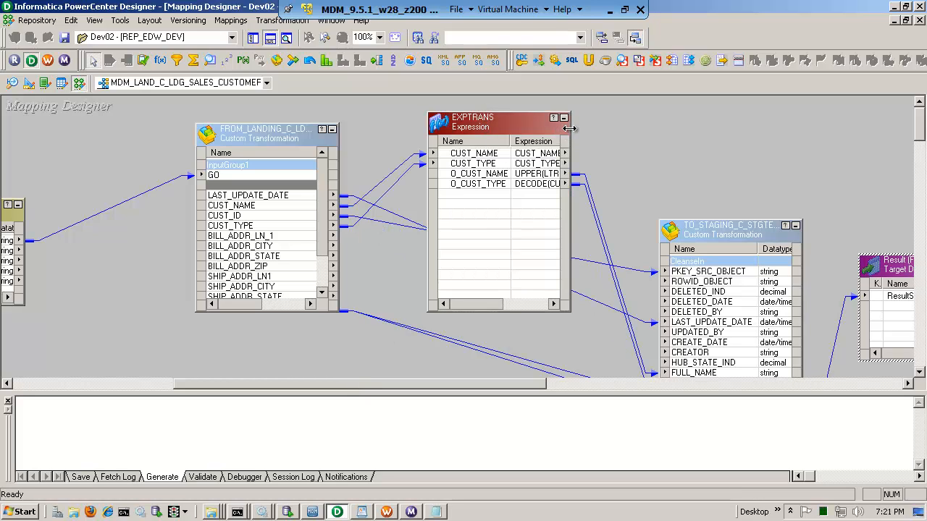
{"action": "left_click_drag", "start_coordinate": [571, 127], "coordinate": [635, 127]}
{"action": "left_click_drag", "start_coordinate": [687, 241], "coordinate": [729, 231]}
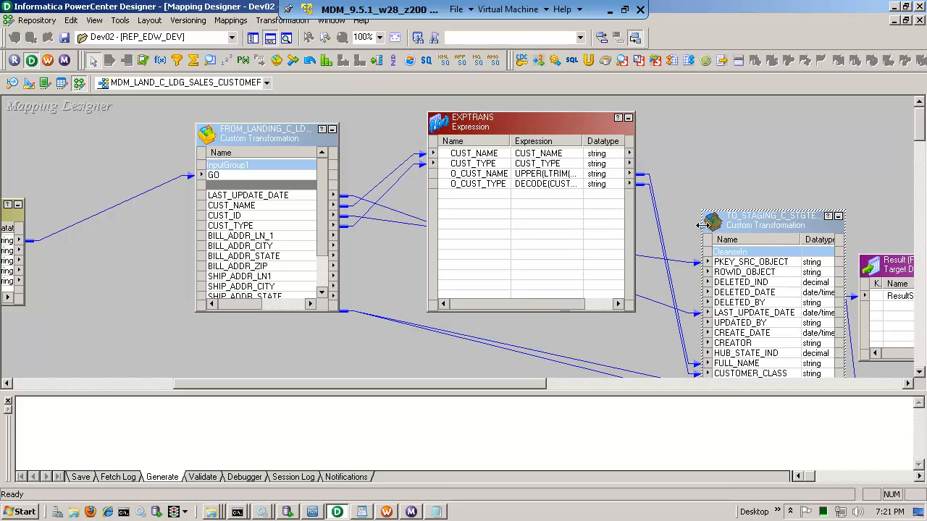
{"action": "left_click_drag", "start_coordinate": [510, 141], "coordinate": [563, 142]}
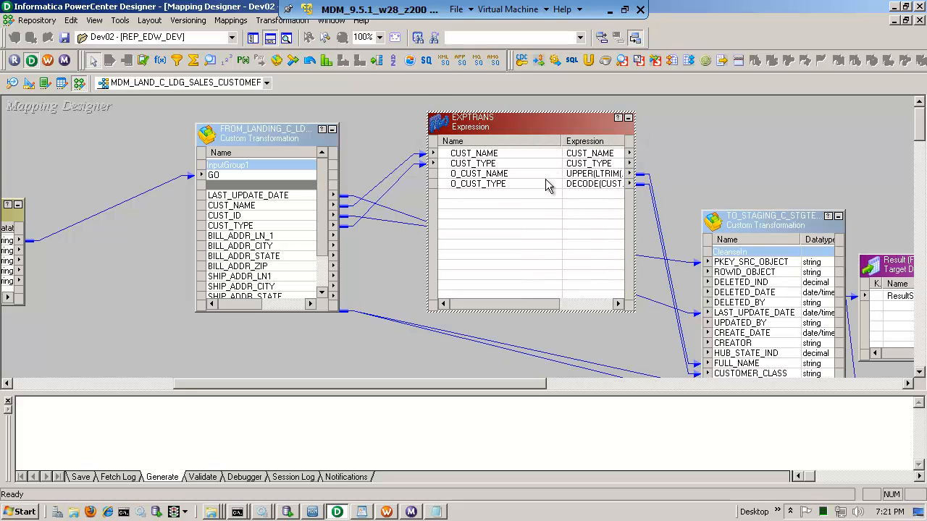
Open the EXPTRANS transformation for editing and review its input and output ports.
{"action": "left_click", "coordinate": [476, 156]}
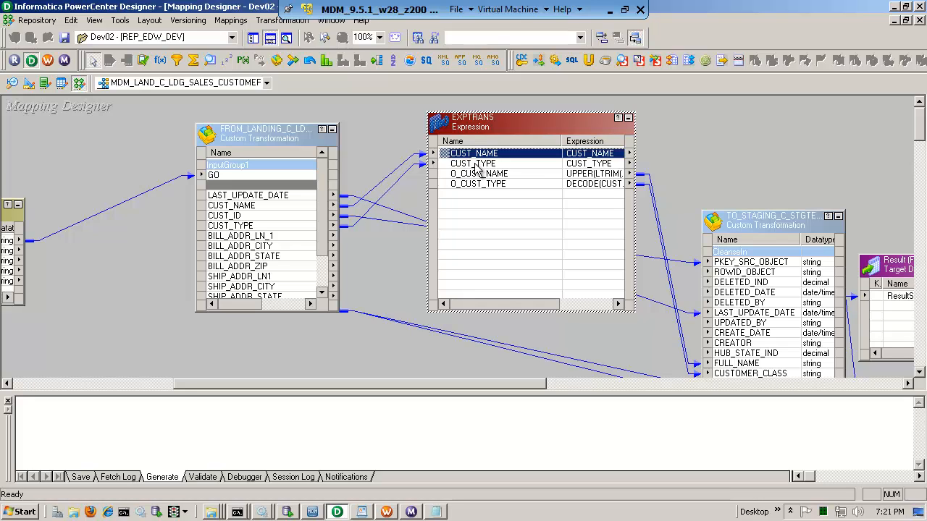
{"action": "left_click", "coordinate": [480, 165]}
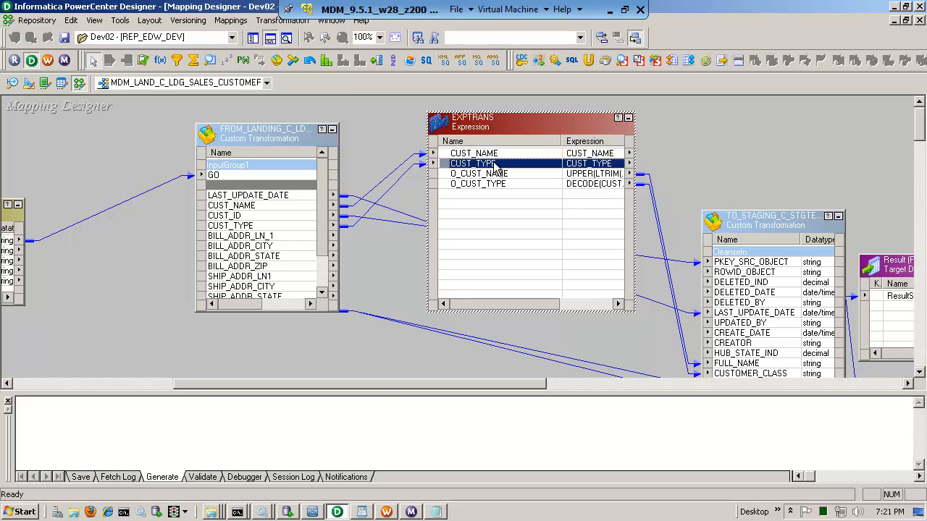
{"action": "double_click", "coordinate": [547, 130]}
{"action": "left_click", "coordinate": [250, 156]}
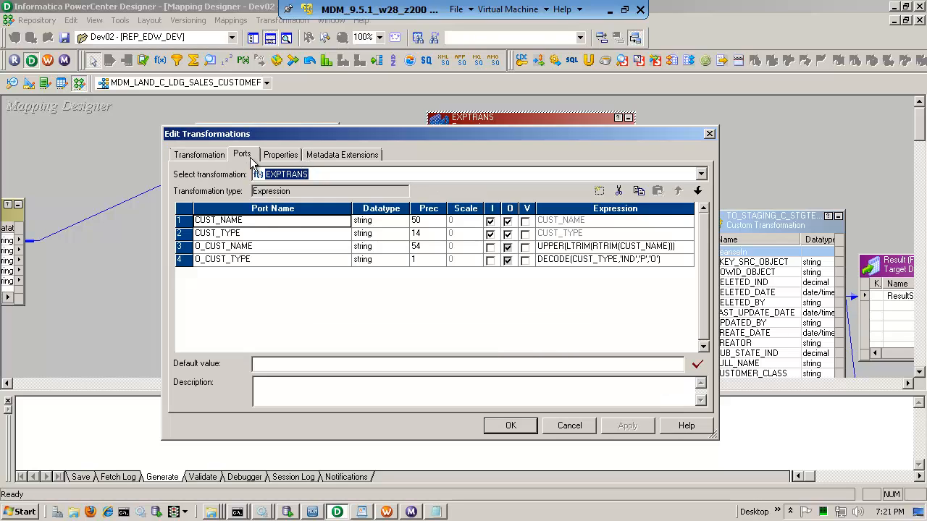
{"action": "left_click", "coordinate": [254, 247]}
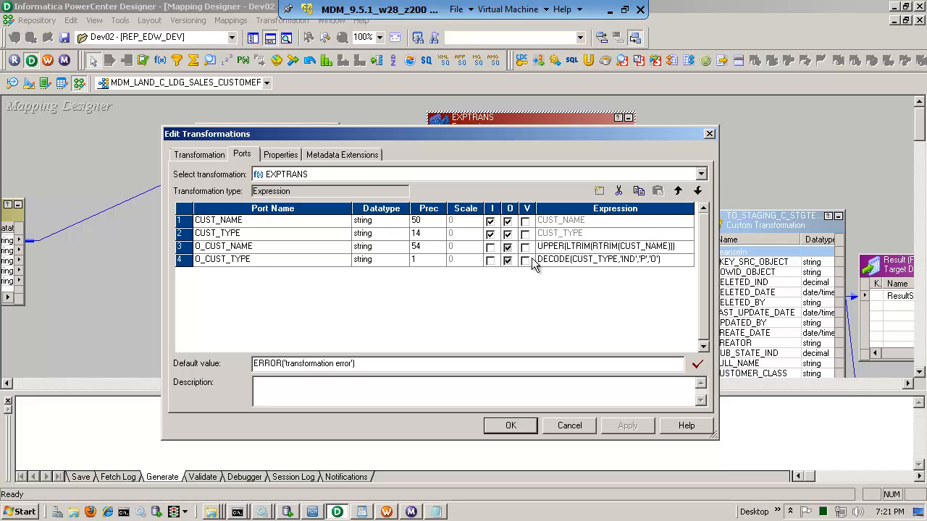
Examine the O_CUST_NAME port's formula in the Expression Editor and close it without changes.
{"action": "left_click", "coordinate": [585, 247]}
{"action": "left_click", "coordinate": [688, 248]}
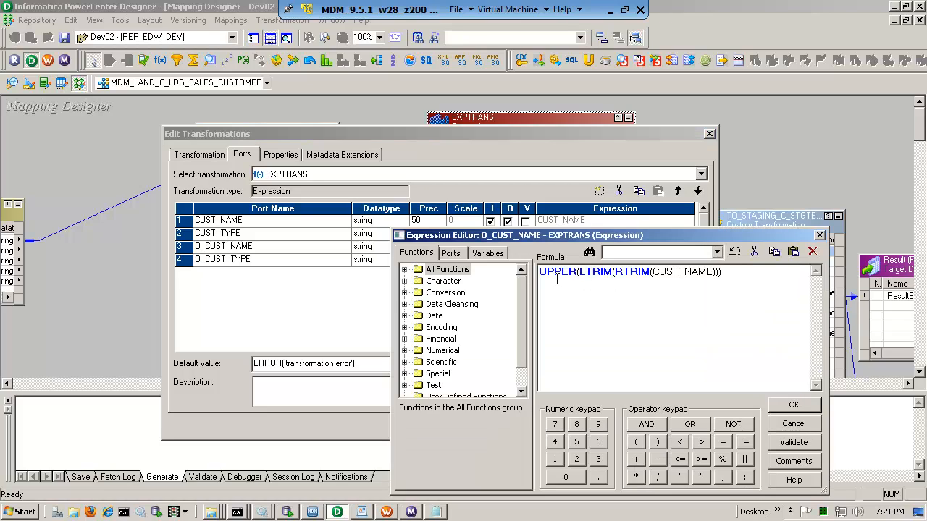
{"action": "left_click", "coordinate": [791, 425]}
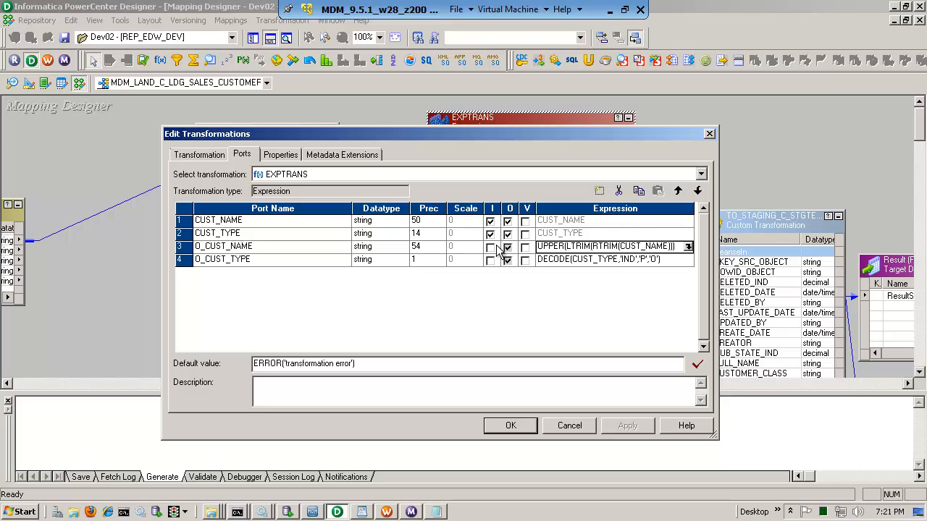
Examine the O_CUST_TYPE port's DECODE formula in the Expression Editor, and close the EXPTRANS transformation without changes.
{"action": "left_click", "coordinate": [677, 261]}
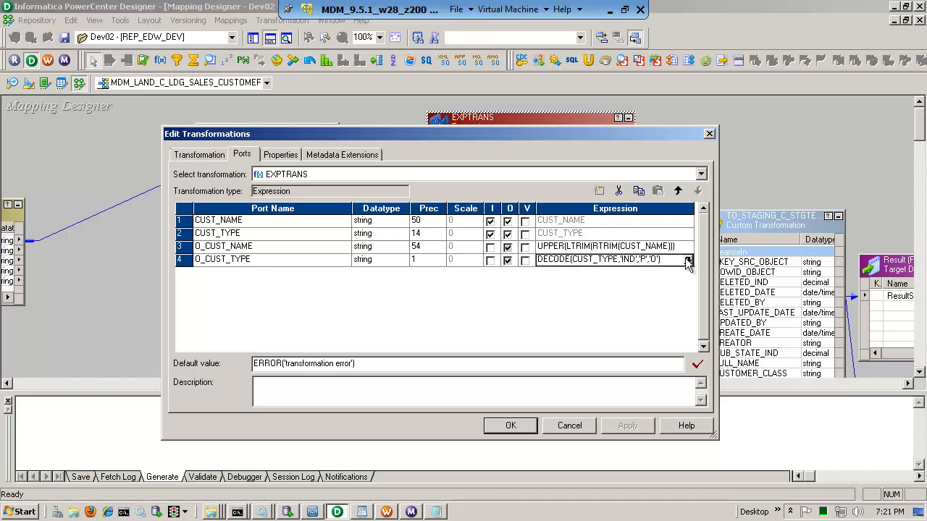
{"action": "left_click", "coordinate": [688, 260]}
{"action": "left_click_drag", "start_coordinate": [595, 275], "coordinate": [614, 276]}
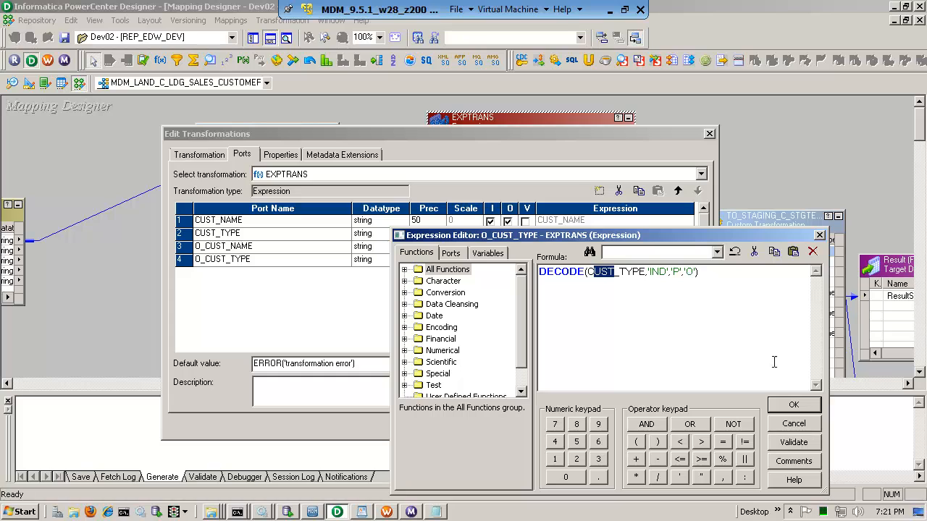
{"action": "left_click", "coordinate": [789, 425]}
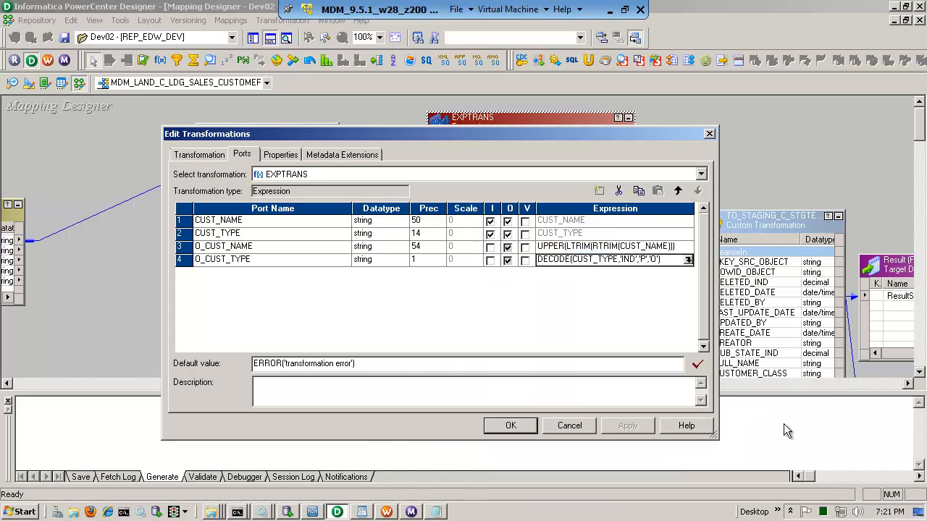
{"action": "left_click", "coordinate": [577, 430]}
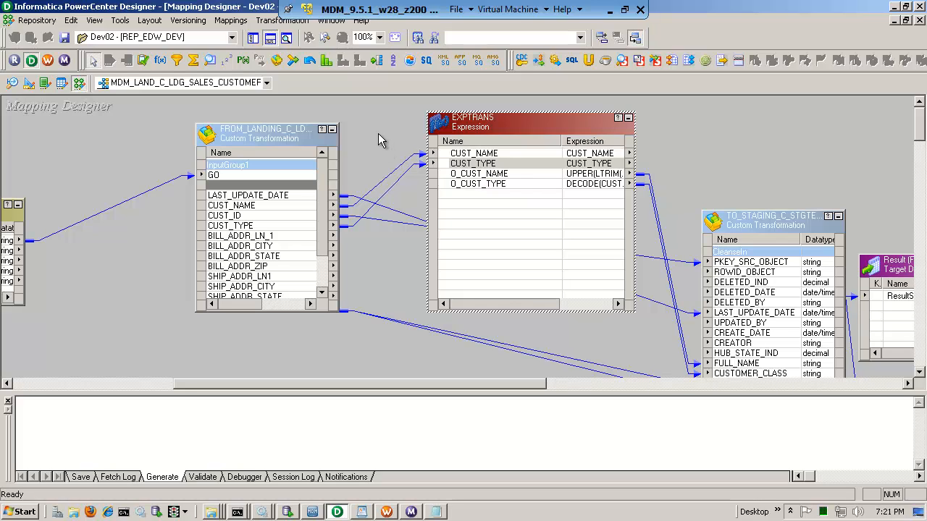
Arrange all objects of the Dev02 mapping as icons and validate the mapping.
{"action": "right_click", "coordinate": [358, 101]}
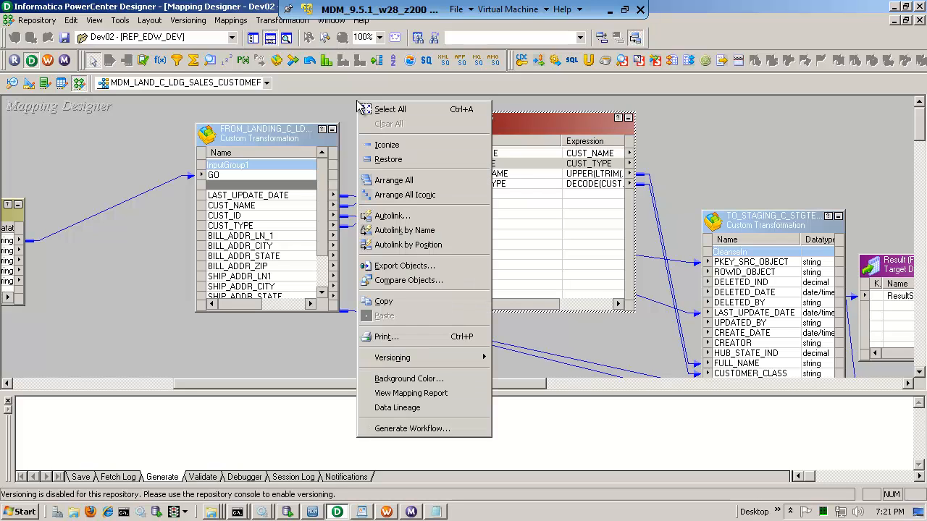
{"action": "left_click", "coordinate": [400, 197]}
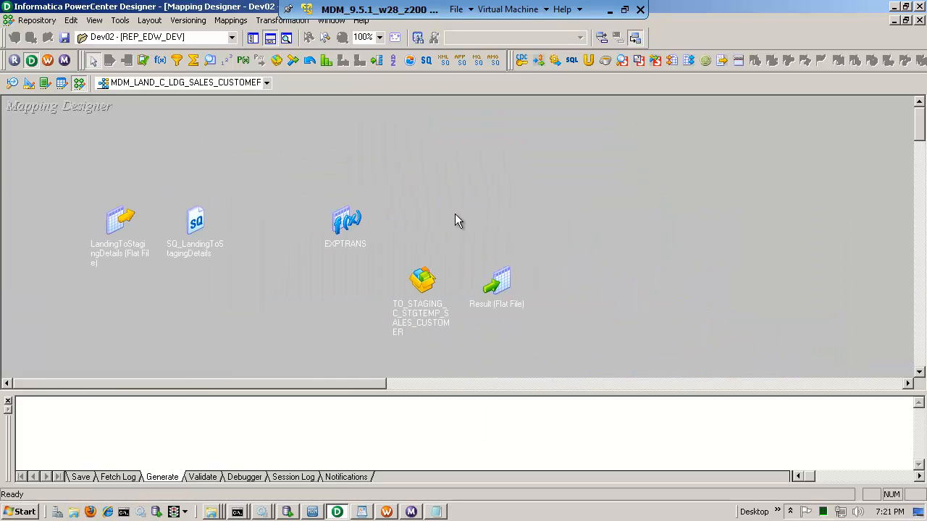
{"action": "left_click", "coordinate": [230, 19]}
{"action": "left_click", "coordinate": [319, 109]}
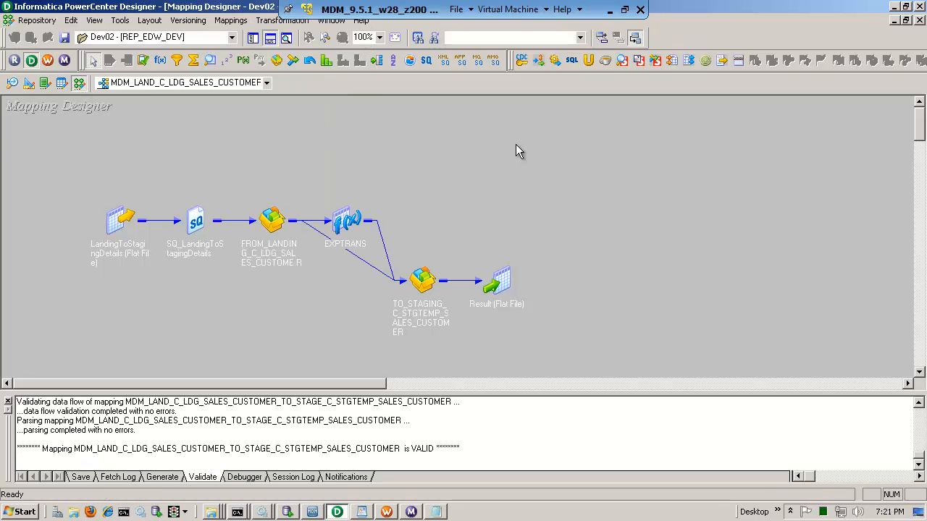
Switch to Workflow Manager and open the Dev02 folder with its WKF_RUN_STAGE_LDG_TO_STG workflow.
{"action": "left_click", "coordinate": [47, 61]}
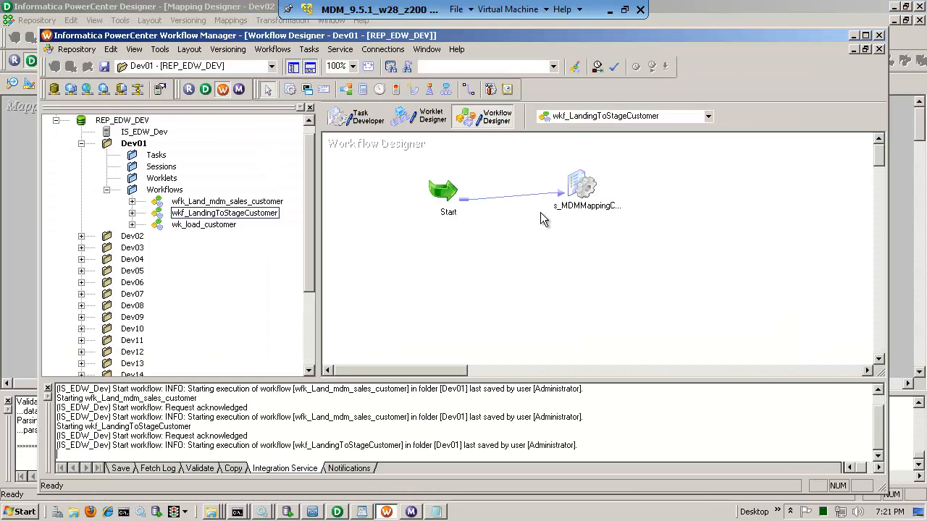
{"action": "left_click", "coordinate": [81, 143]}
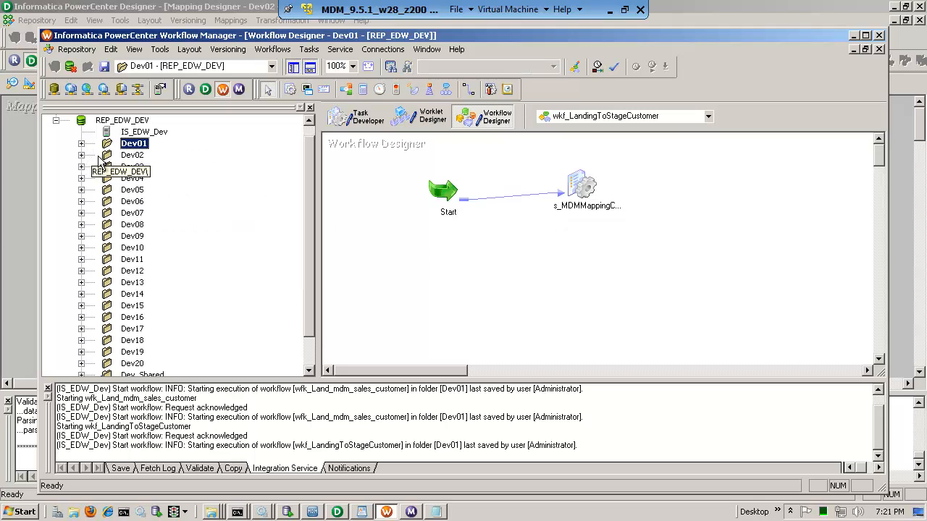
{"action": "double_click", "coordinate": [112, 155]}
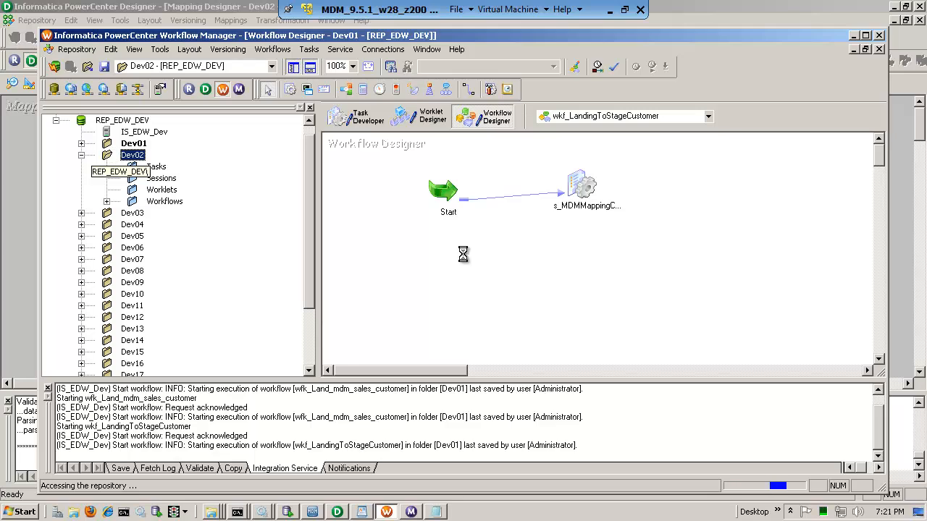
{"action": "left_click", "coordinate": [559, 217]}
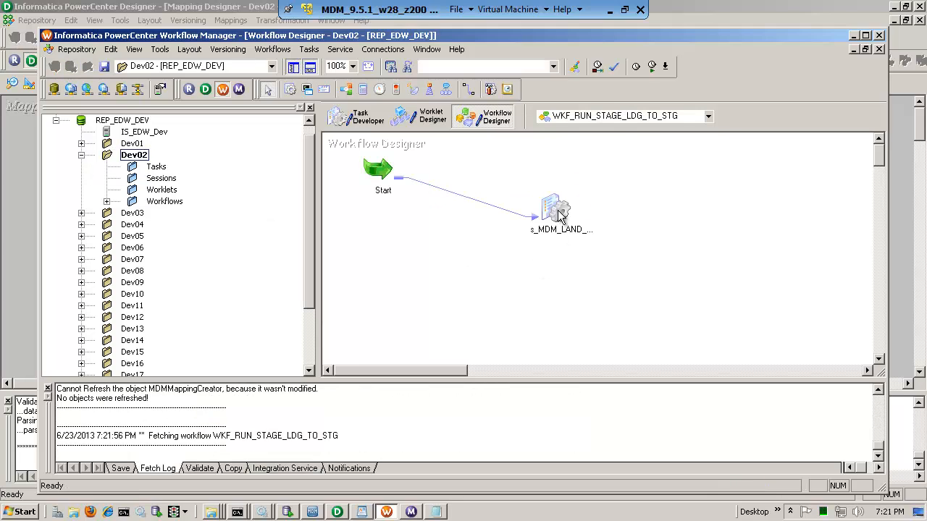
Review the session task's mapping name and its source reader and Result target writer settings, and close it without changes.
{"action": "double_click", "coordinate": [559, 218]}
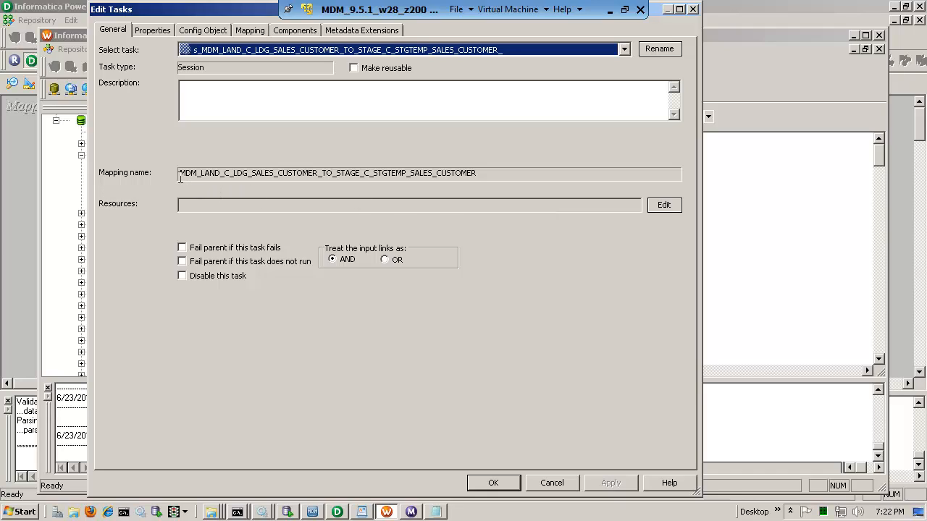
{"action": "left_click_drag", "start_coordinate": [182, 174], "coordinate": [482, 173]}
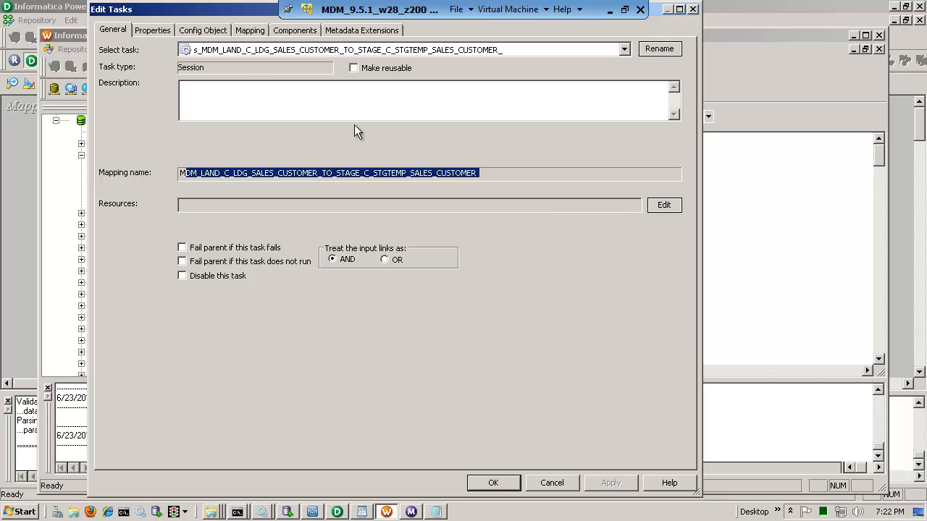
{"action": "left_click", "coordinate": [241, 29]}
{"action": "left_click", "coordinate": [171, 157]}
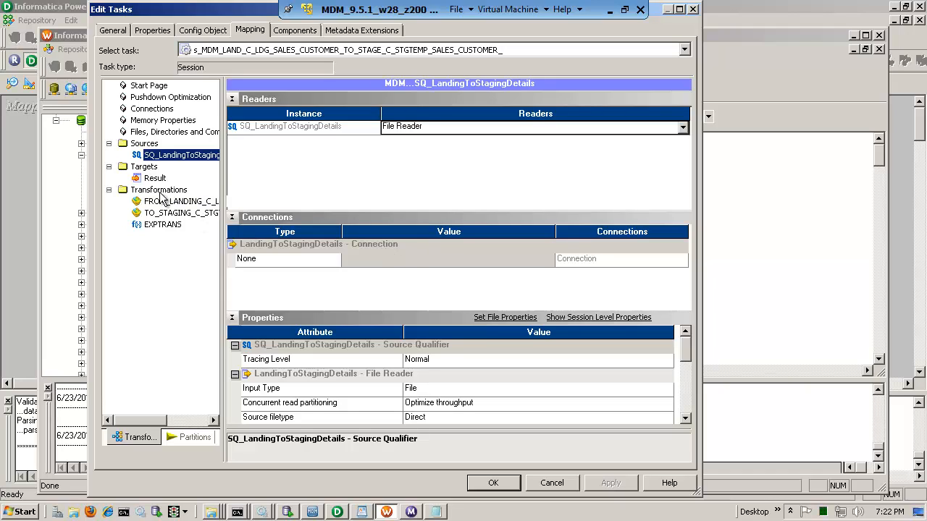
{"action": "left_click", "coordinate": [154, 179]}
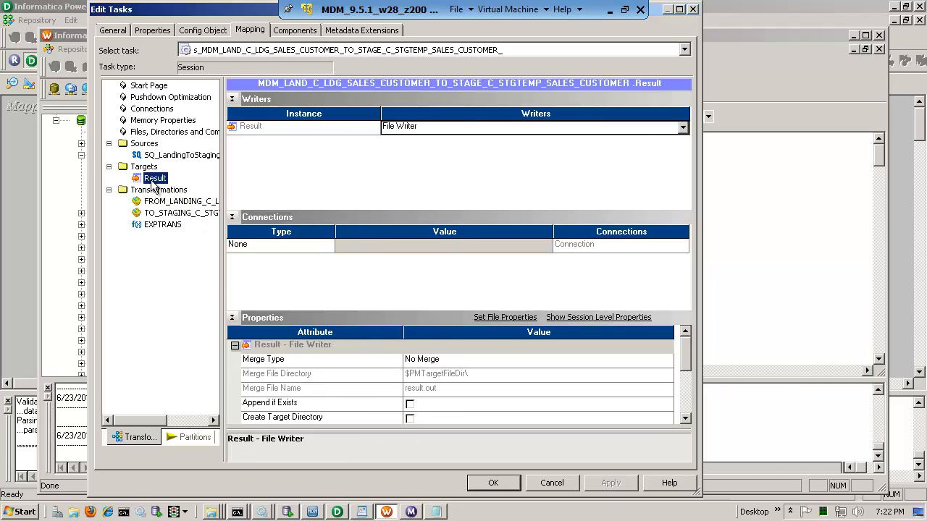
{"action": "left_click", "coordinate": [685, 419]}
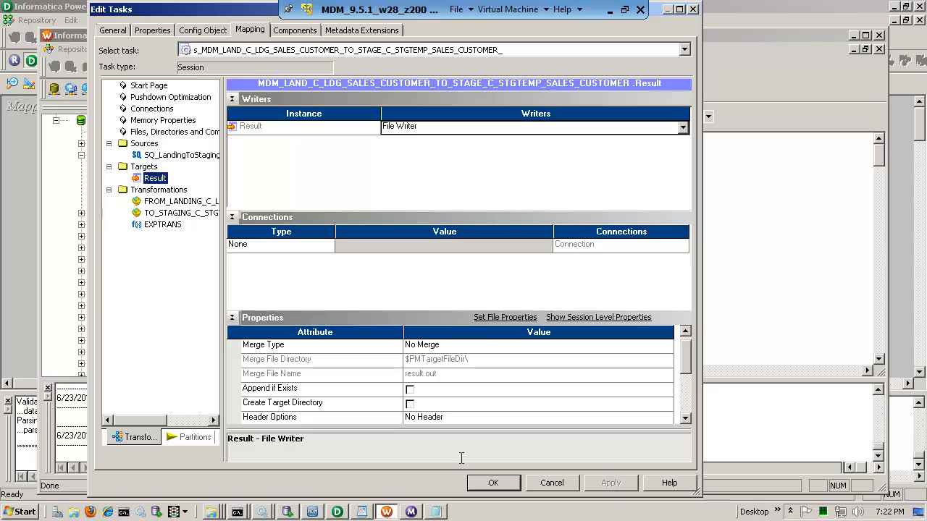
{"action": "left_click", "coordinate": [568, 485]}
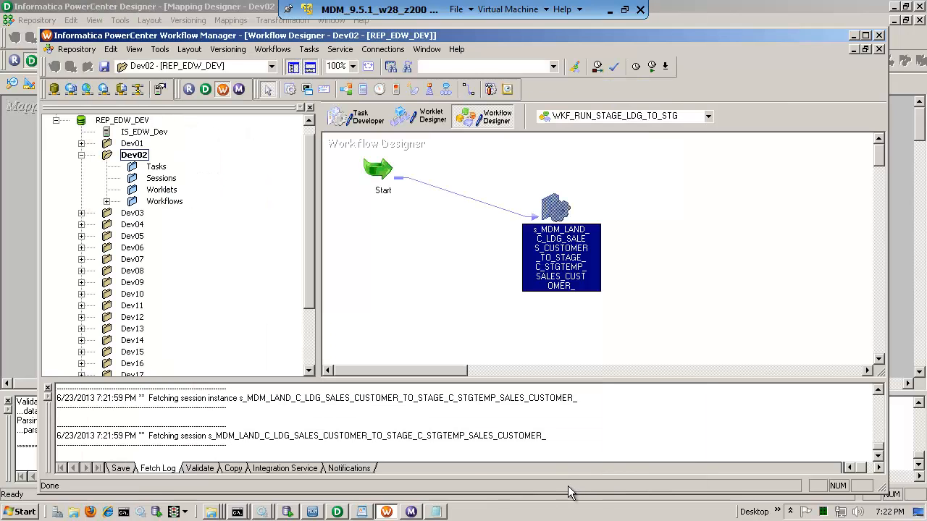
Refresh the mapping of the s_MDM_LAND session and validate the WKF_RUN_STAGE_LDG_TO_STG workflow.
{"action": "left_click", "coordinate": [596, 318]}
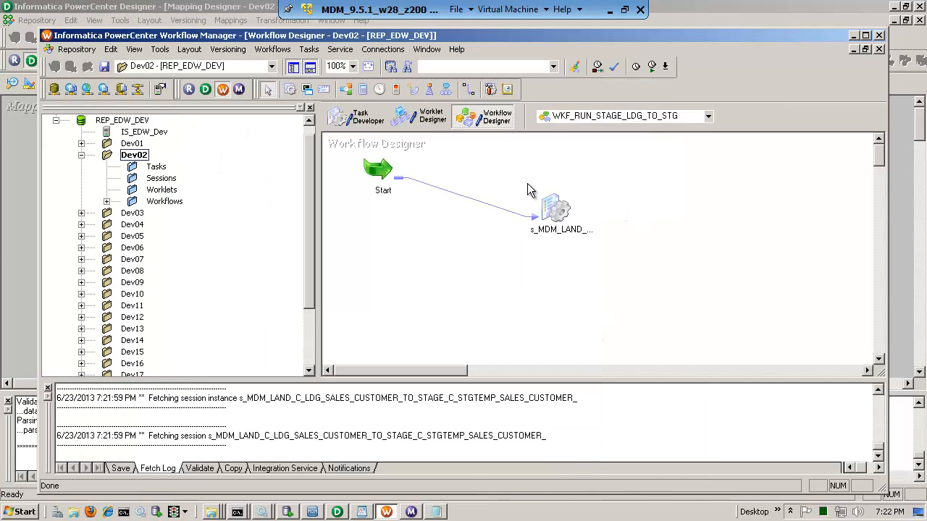
{"action": "right_click", "coordinate": [556, 209]}
{"action": "left_click", "coordinate": [617, 326]}
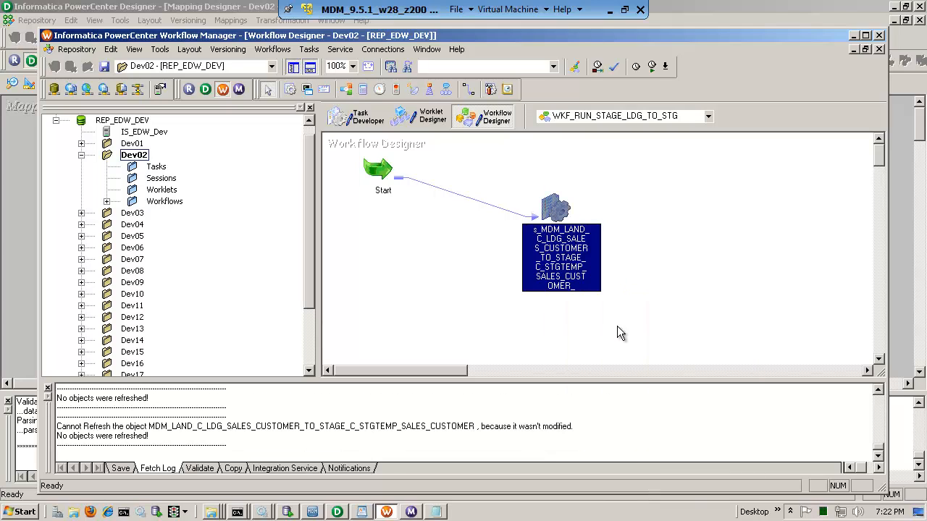
{"action": "left_click", "coordinate": [271, 51]}
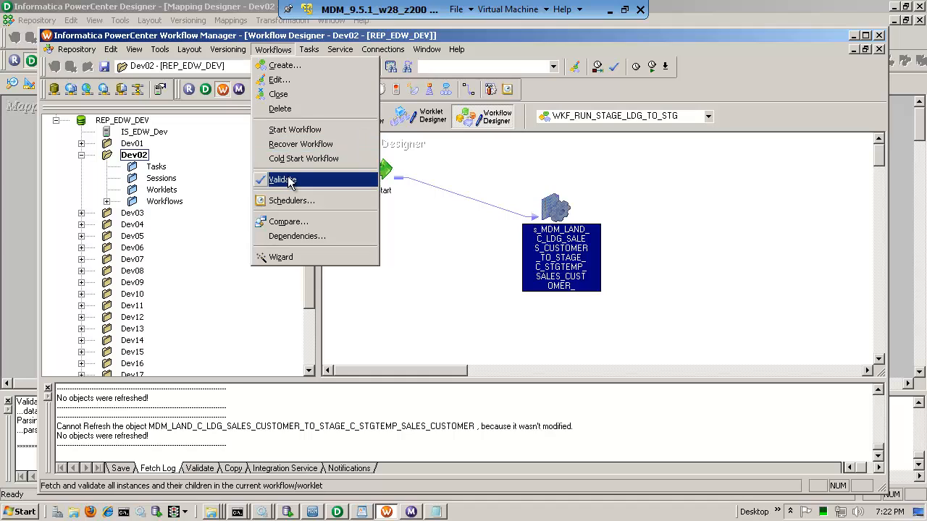
{"action": "left_click", "coordinate": [349, 180]}
Save the Dev02 folder in the repository and start the WKF_RUN_STAGE_LDG_TO_STG workflow.
{"action": "left_click", "coordinate": [77, 50]}
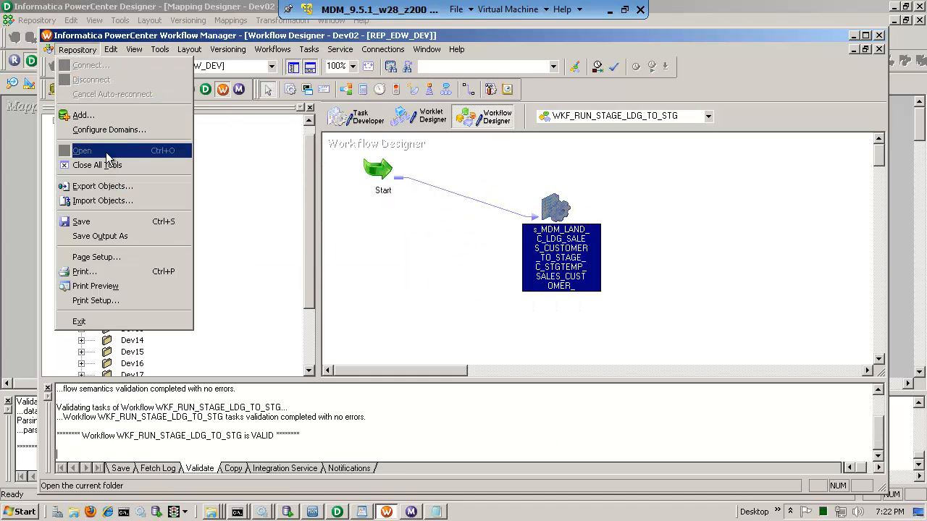
{"action": "left_click", "coordinate": [95, 229]}
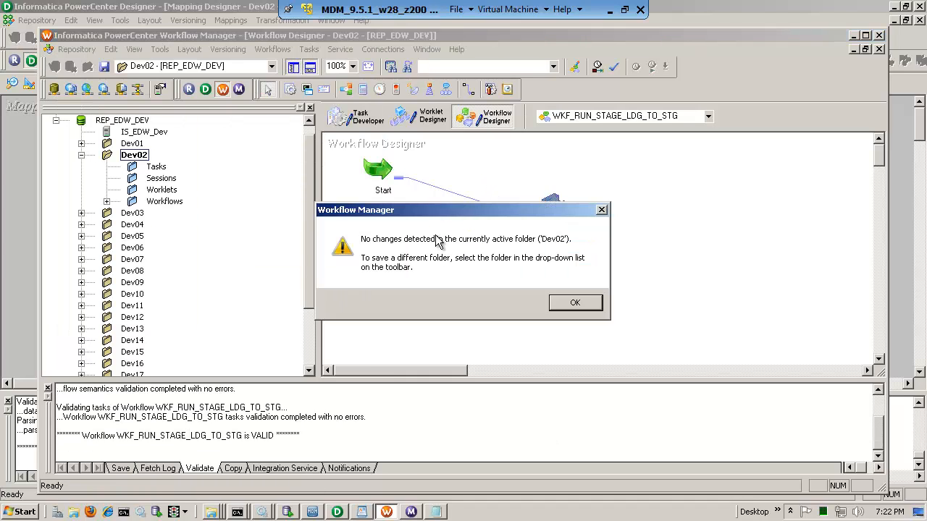
{"action": "left_click", "coordinate": [580, 300]}
{"action": "left_click", "coordinate": [620, 195]}
{"action": "right_click", "coordinate": [620, 187]}
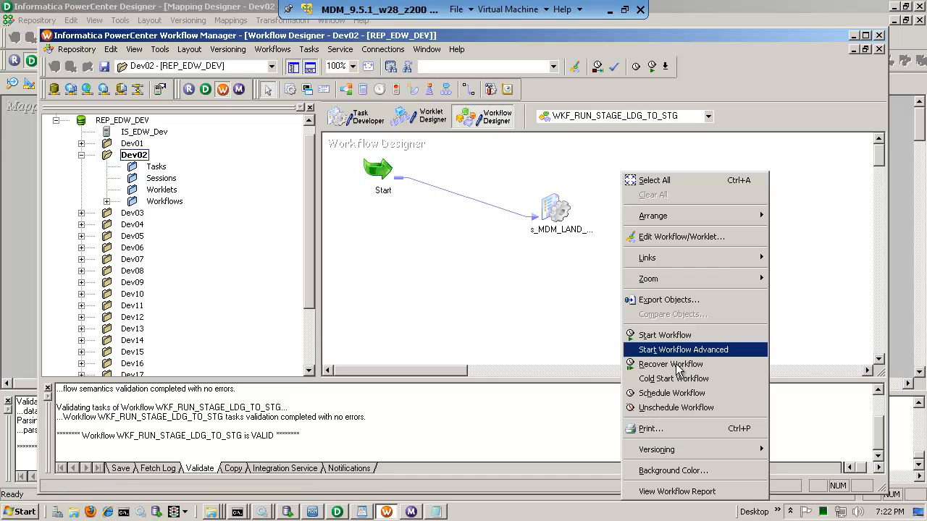
{"action": "left_click", "coordinate": [680, 338]}
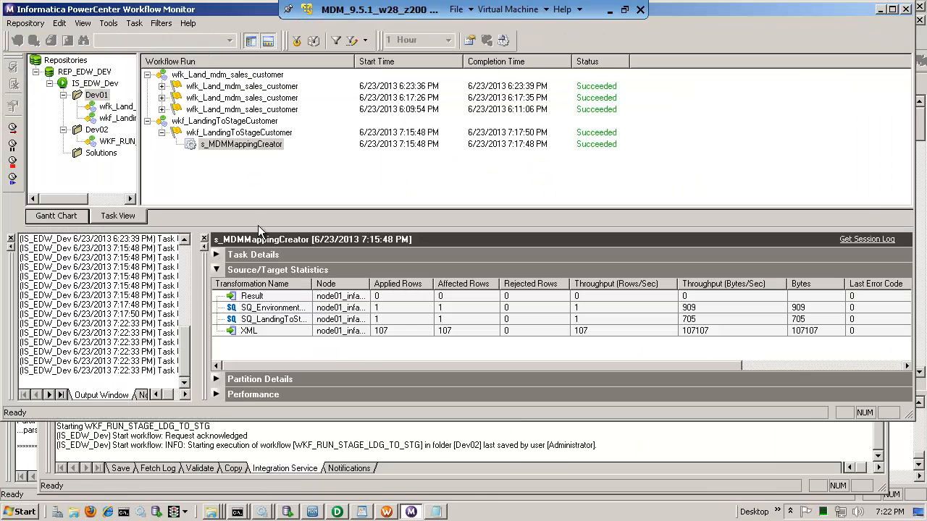
Check the Dev02 folder's workflow run and its session in Workflow Monitor, and collapse the run's details.
{"action": "double_click", "coordinate": [97, 130]}
{"action": "left_click", "coordinate": [327, 98]}
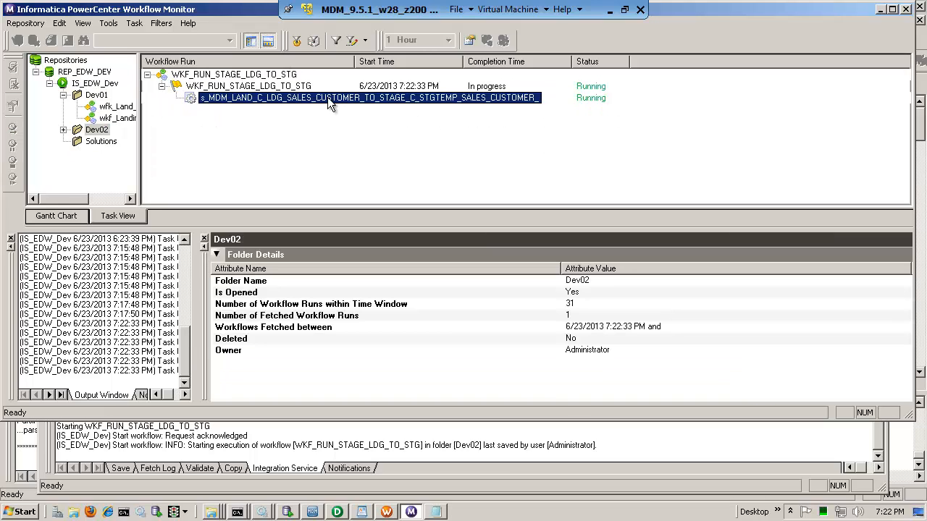
{"action": "left_click", "coordinate": [161, 86]}
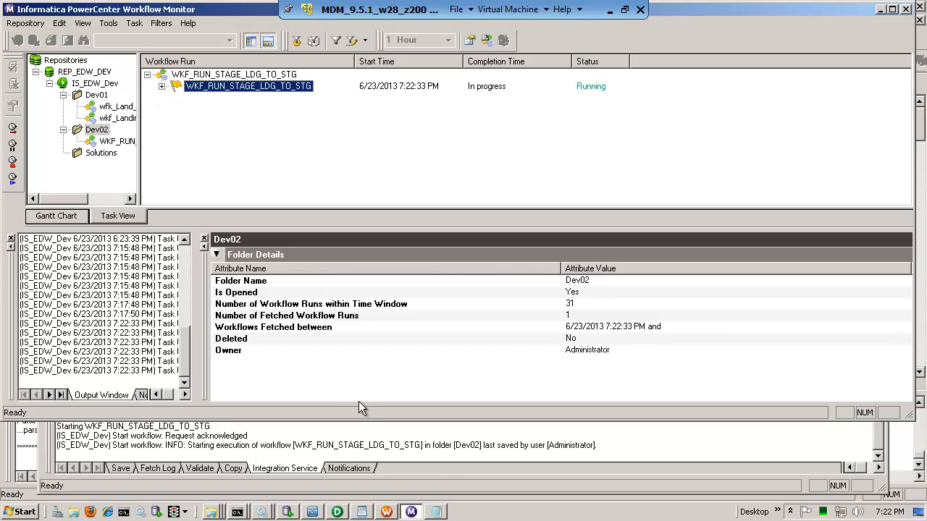
Return to the Designer, show the repository navigator, and open Dev01's MDMMappingCreator mapping to look at its LandingToStagingDetails and EnvironmentParameters sources.
{"action": "left_click", "coordinate": [337, 512]}
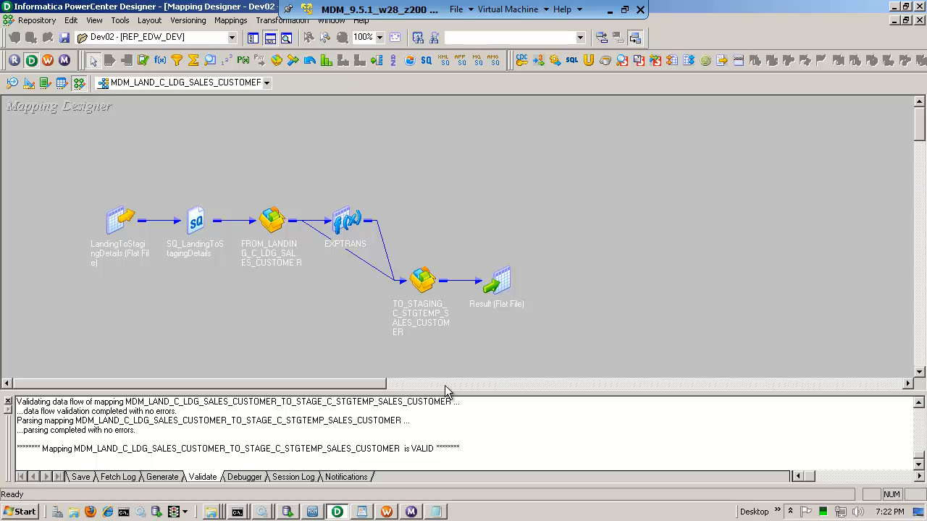
{"action": "key", "text": "Num_Lock"}
{"action": "left_click", "coordinate": [253, 37]}
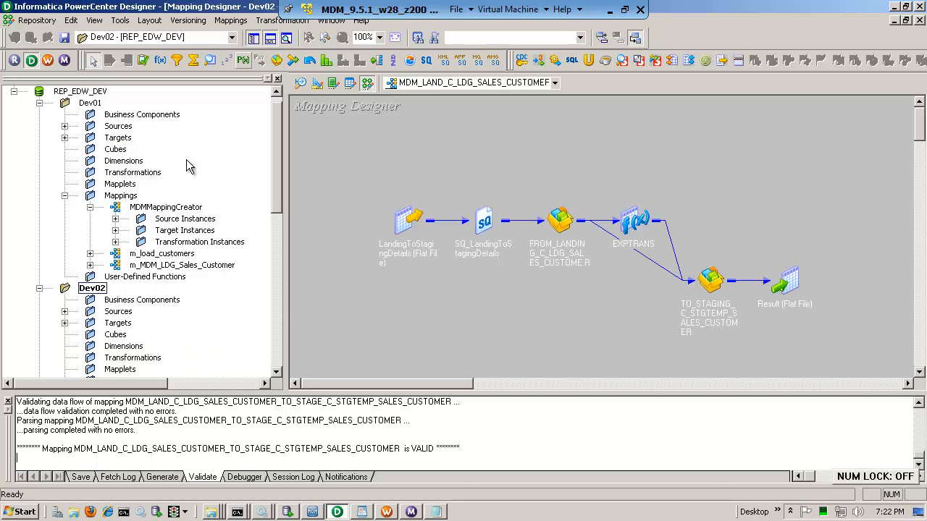
{"action": "double_click", "coordinate": [98, 105]}
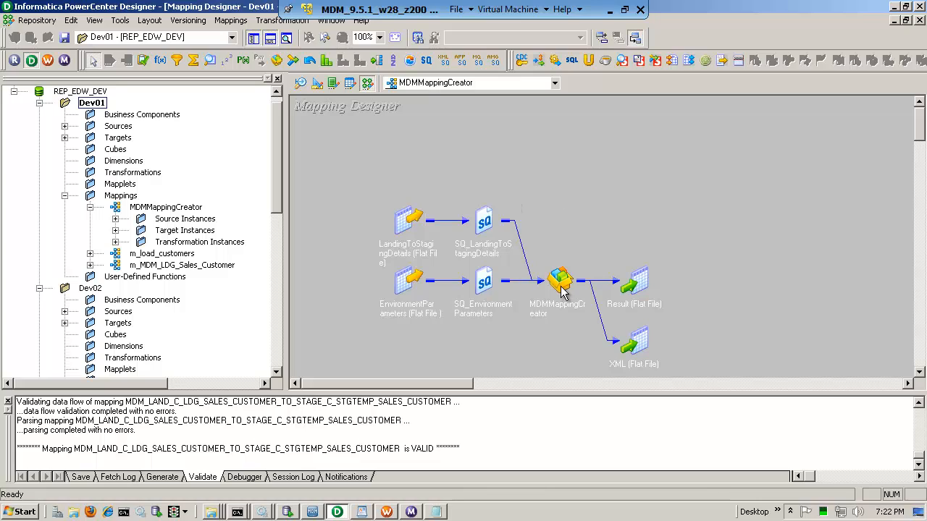
{"action": "left_click_drag", "start_coordinate": [422, 267], "coordinate": [421, 248]}
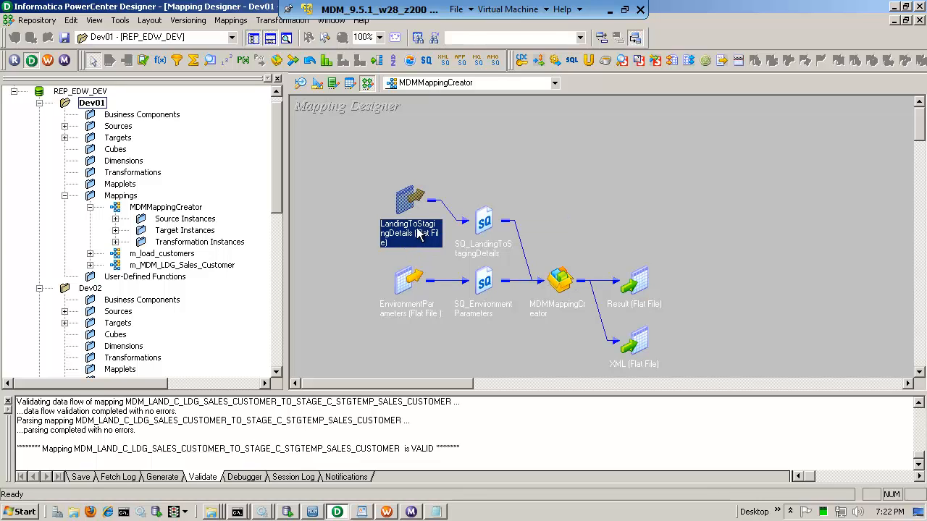
{"action": "left_click", "coordinate": [421, 287]}
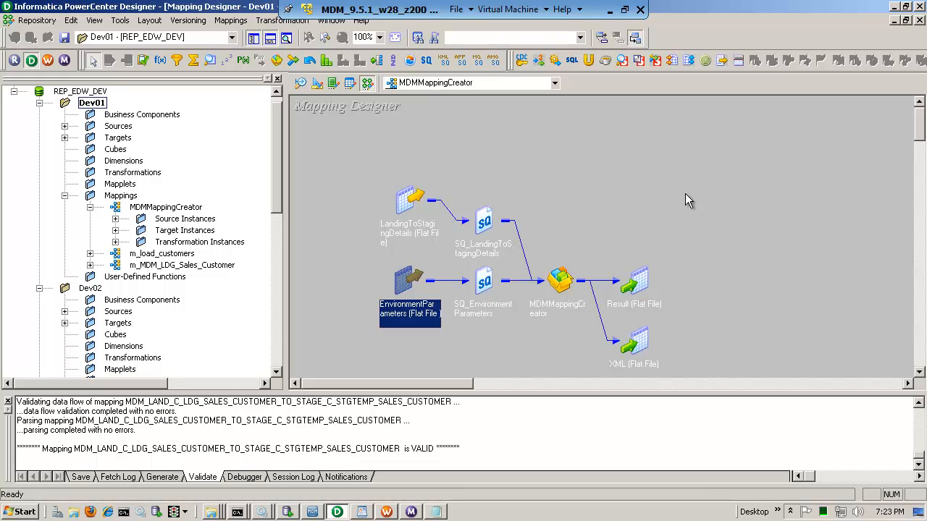
Locate the MDM_LAND_C_LDG_SALES_CUSTOMER mapping in the Dev02 folder and open that folder to display it.
{"action": "double_click", "coordinate": [94, 289]}
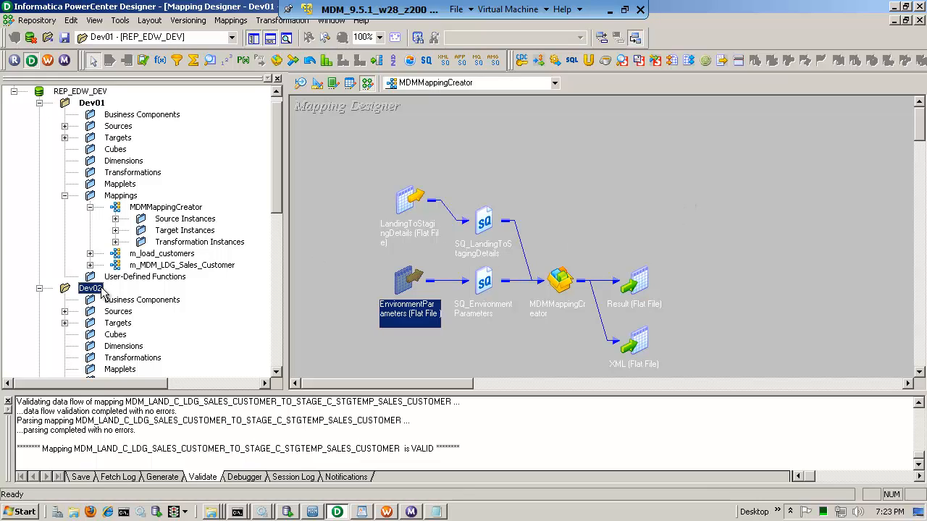
{"action": "left_click", "coordinate": [40, 288]}
{"action": "double_click", "coordinate": [155, 361]}
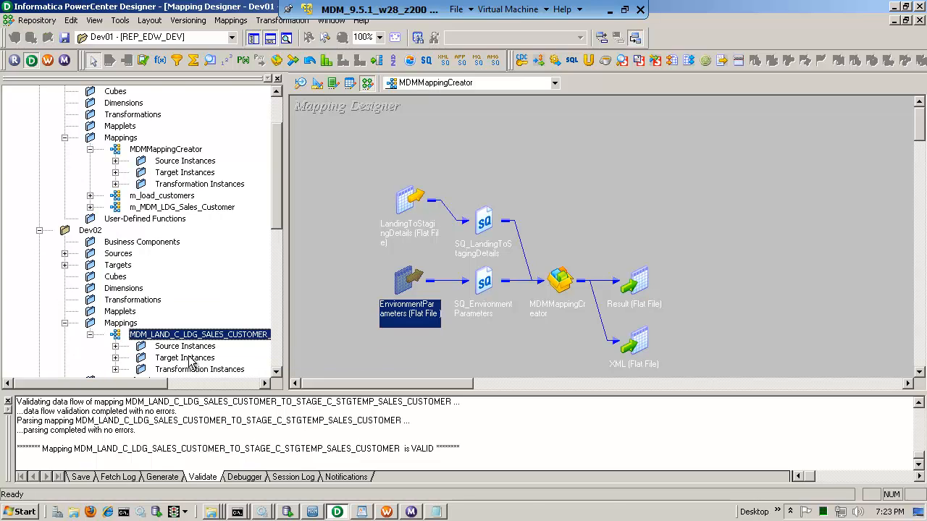
{"action": "left_click_drag", "start_coordinate": [207, 343], "coordinate": [522, 187]}
{"action": "left_click", "coordinate": [510, 280]}
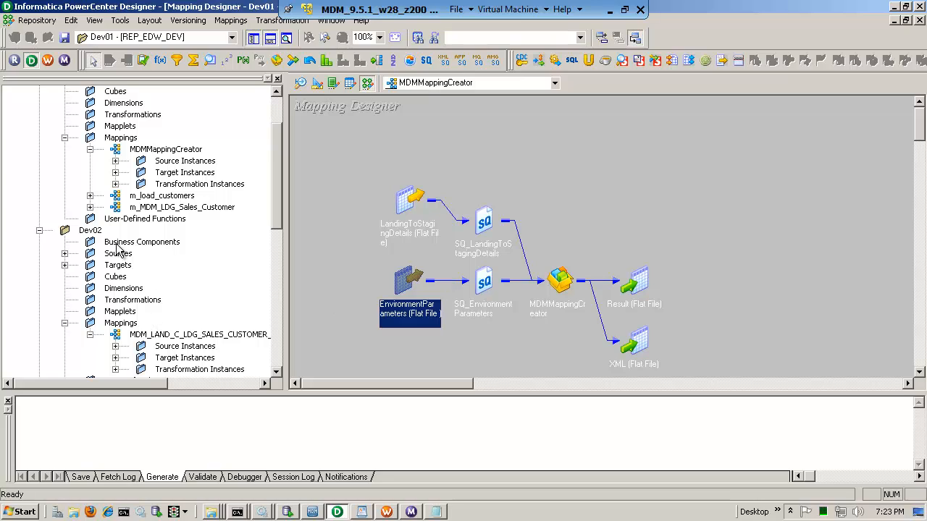
{"action": "double_click", "coordinate": [86, 232]}
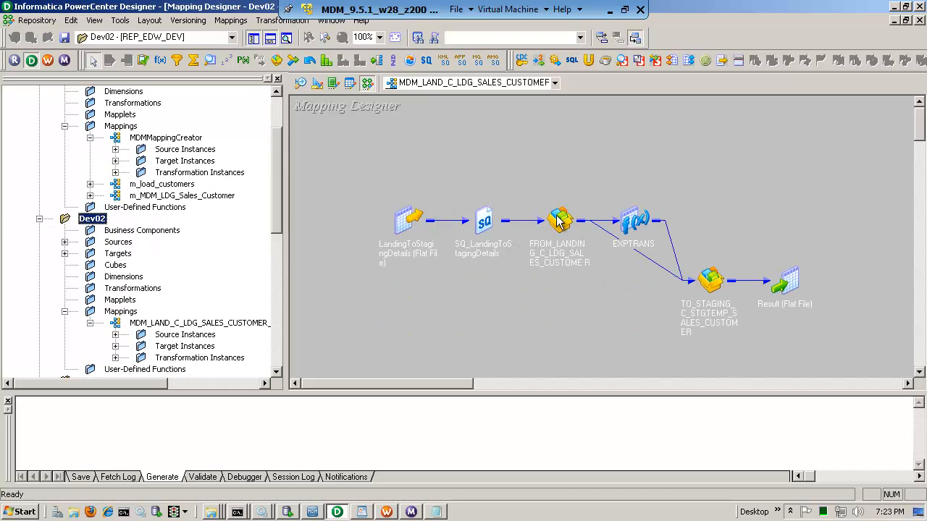
Arrange all objects of the Dev02 mapping in expanded form and hide the repository navigator and output window.
{"action": "right_click", "coordinate": [518, 160]}
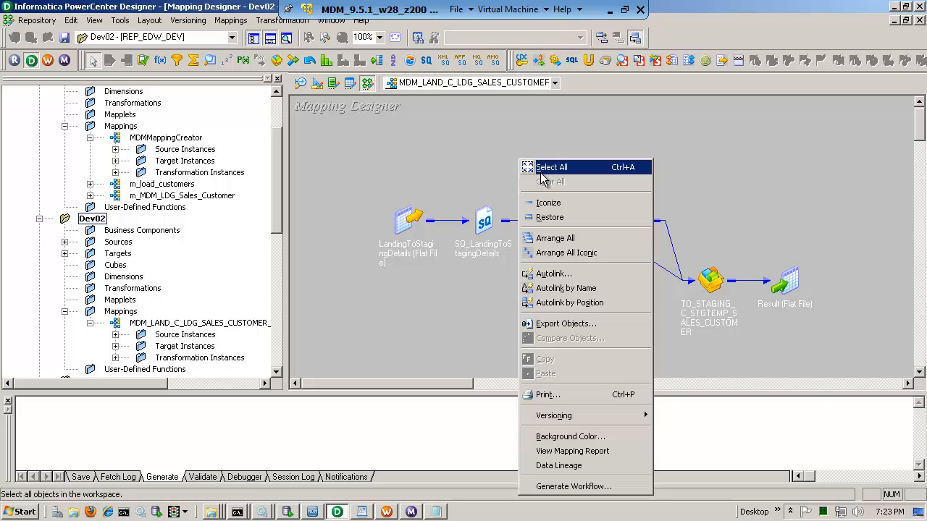
{"action": "left_click", "coordinate": [547, 239]}
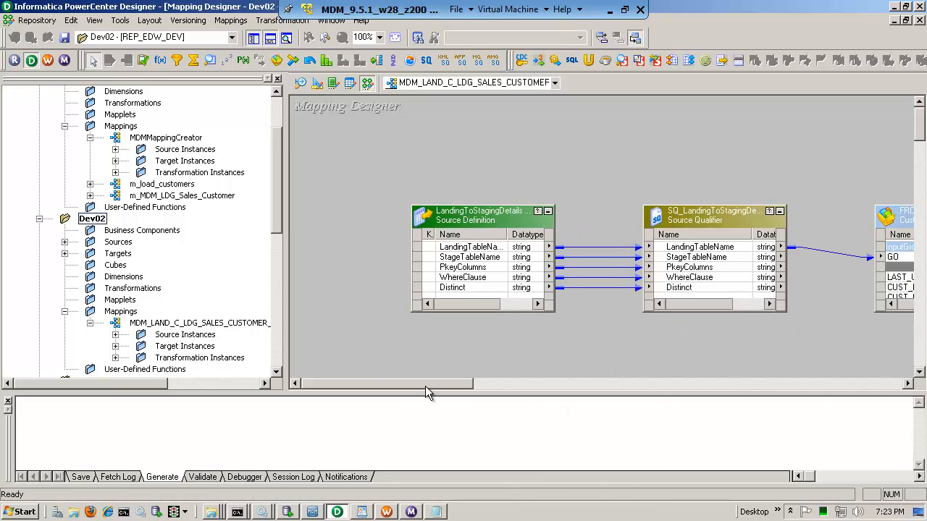
{"action": "left_click_drag", "start_coordinate": [425, 386], "coordinate": [429, 386]}
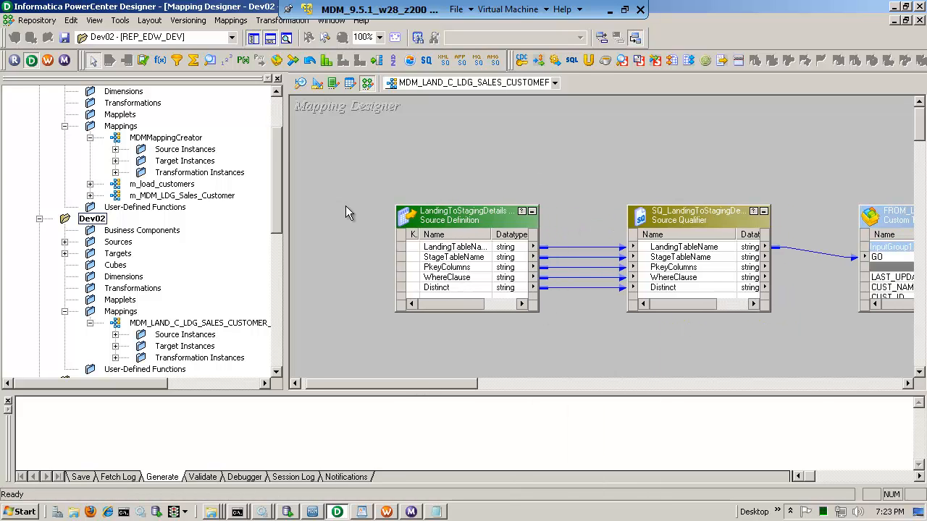
{"action": "left_click", "coordinate": [253, 41]}
{"action": "left_click", "coordinate": [269, 40]}
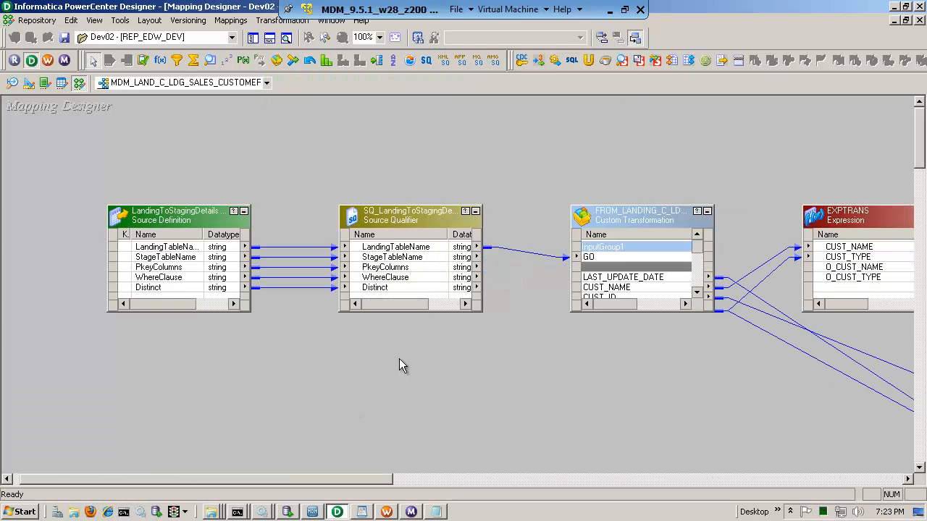
Move the FROM_LANDING_C_LDG_SALES_CUSTOMER transformation up, widen it to show datatypes and lengths, and open its properties to view the ports.
{"action": "left_click_drag", "start_coordinate": [613, 216], "coordinate": [614, 154]}
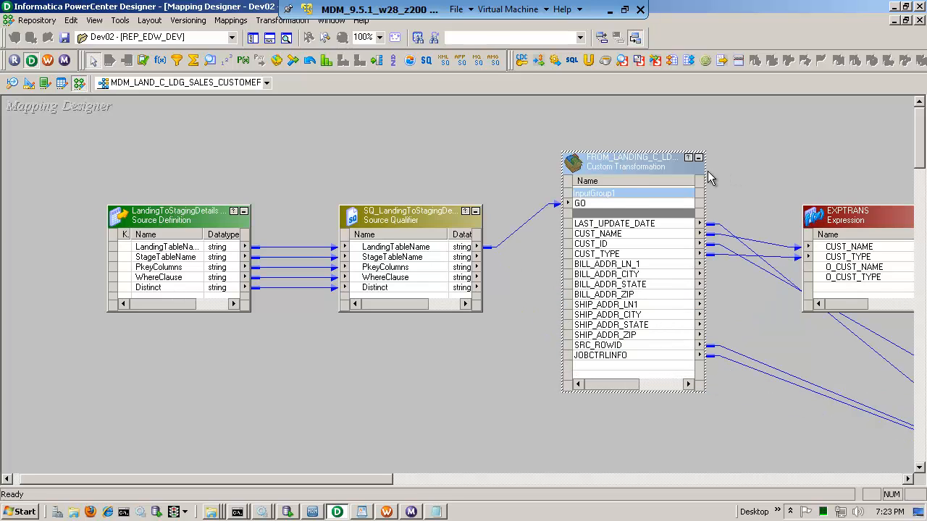
{"action": "left_click_drag", "start_coordinate": [706, 171], "coordinate": [801, 171]}
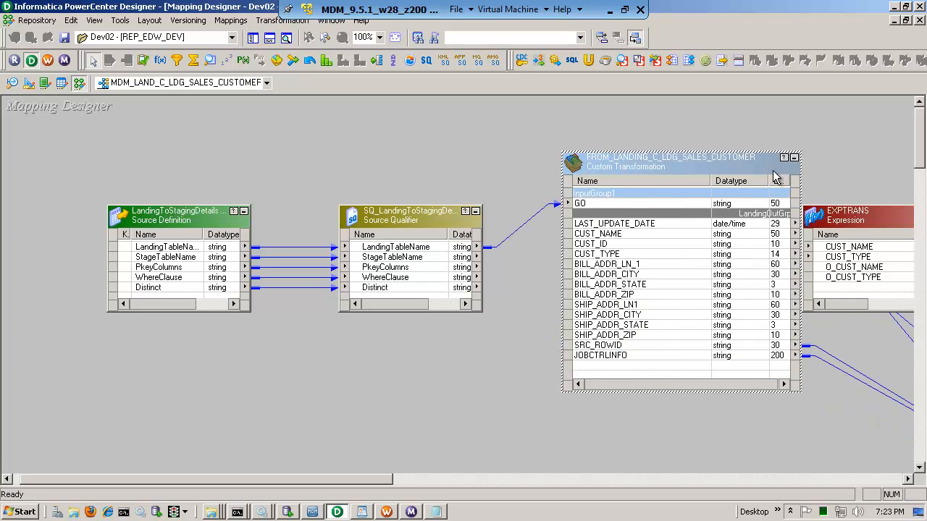
{"action": "double_click", "coordinate": [681, 162]}
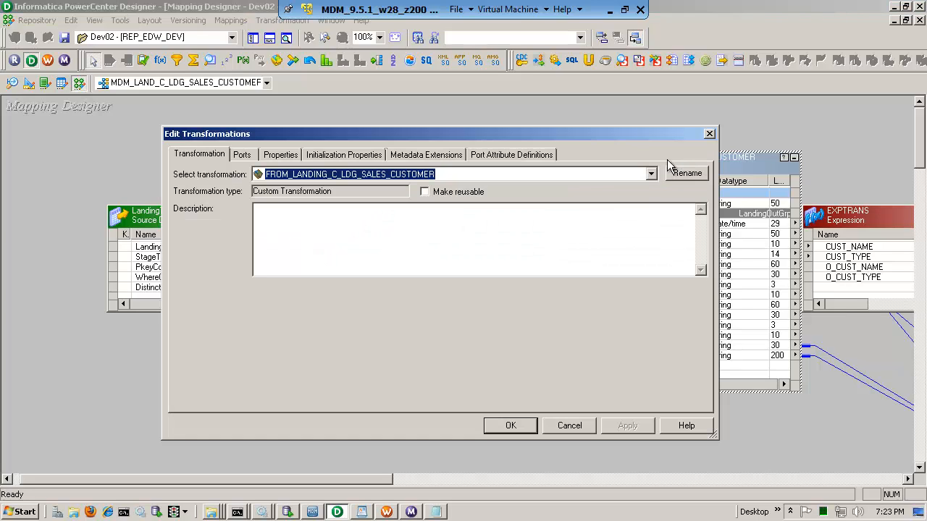
{"action": "left_click", "coordinate": [245, 155]}
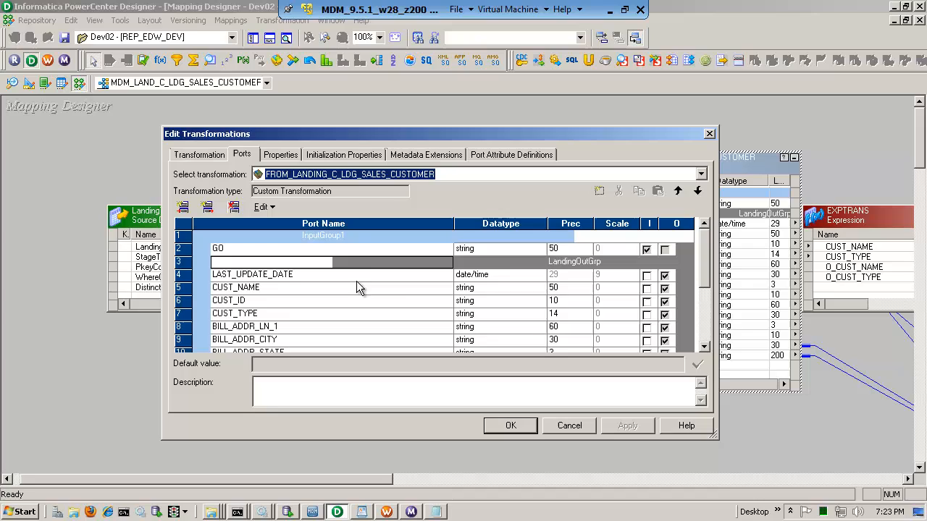
Review the FROM_LANDING_C_LDG_SALES_CUSTOMER initialization properties, including table names, database and hub credentials and JDBC driver class, and close without changes.
{"action": "left_click", "coordinate": [370, 156]}
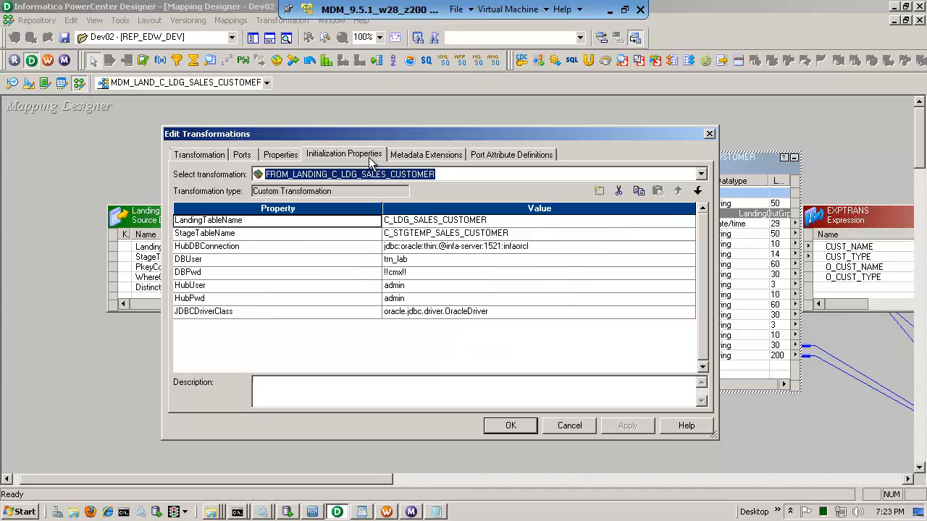
{"action": "left_click", "coordinate": [420, 222]}
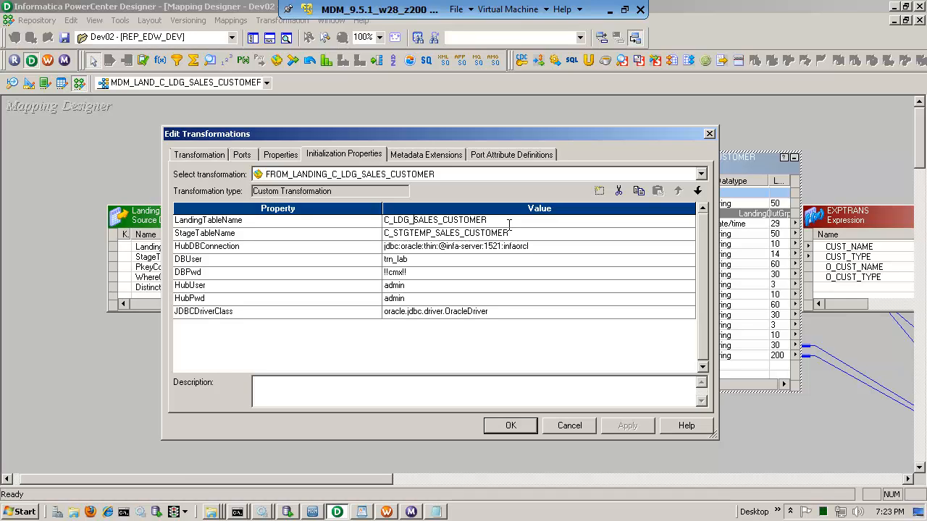
{"action": "left_click_drag", "start_coordinate": [462, 220], "coordinate": [381, 226]}
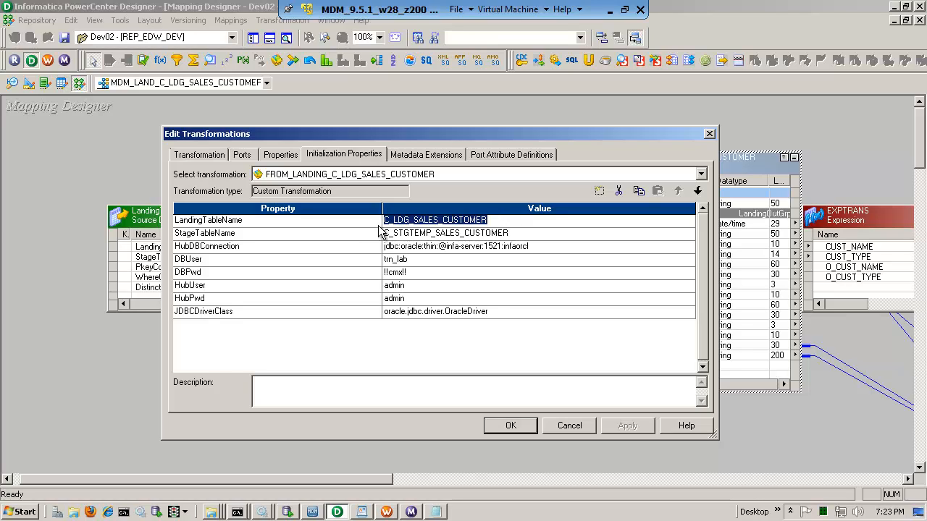
{"action": "left_click", "coordinate": [444, 235]}
{"action": "left_click_drag", "start_coordinate": [515, 233], "coordinate": [398, 233]}
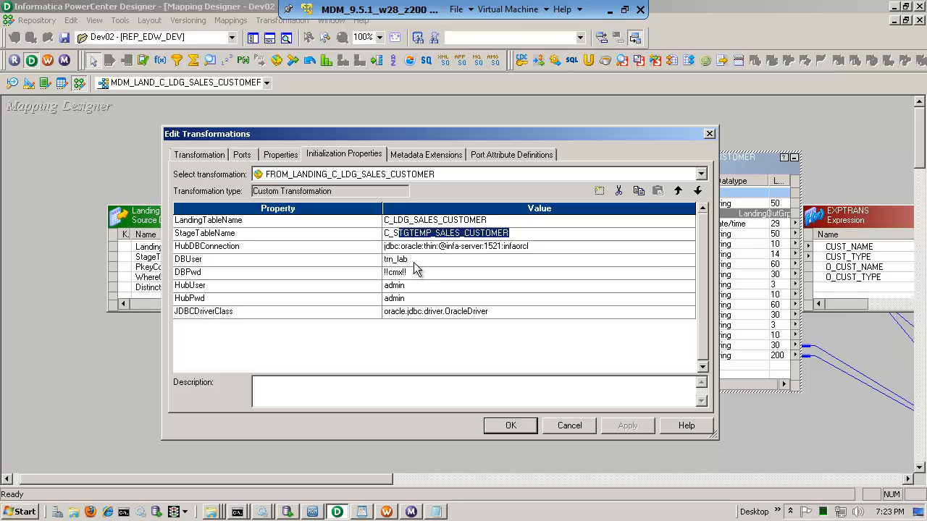
{"action": "left_click", "coordinate": [415, 262]}
{"action": "left_click", "coordinate": [406, 275]}
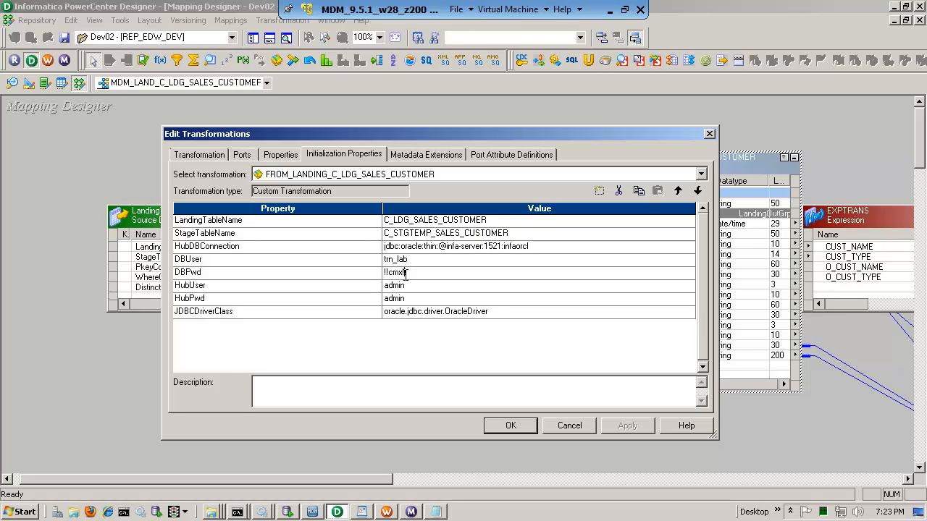
{"action": "left_click", "coordinate": [404, 287]}
{"action": "left_click", "coordinate": [392, 311]}
{"action": "left_click", "coordinate": [564, 426]}
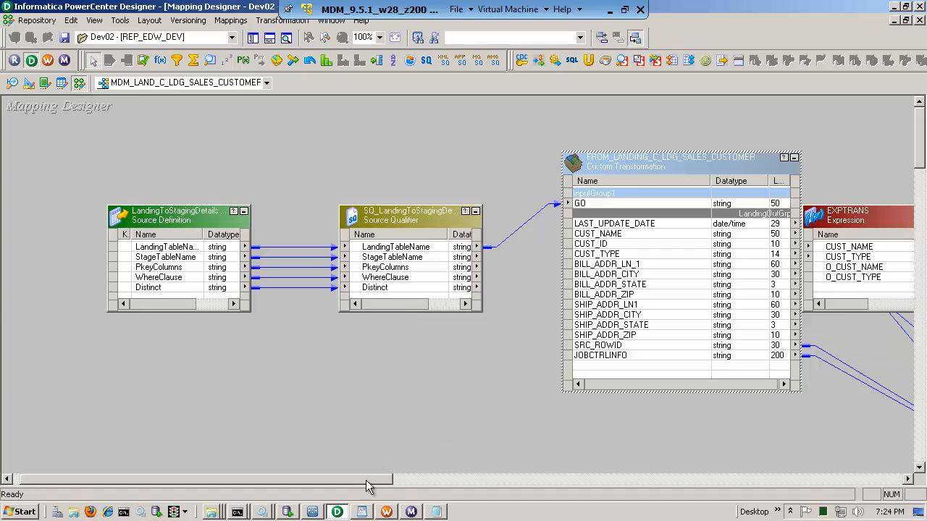
Move the TO_STAGING_C_STGTEMP_SALES_CUSTOMER transformation up and check its initialization properties without changing them.
{"action": "left_click_drag", "start_coordinate": [365, 480], "coordinate": [552, 479]}
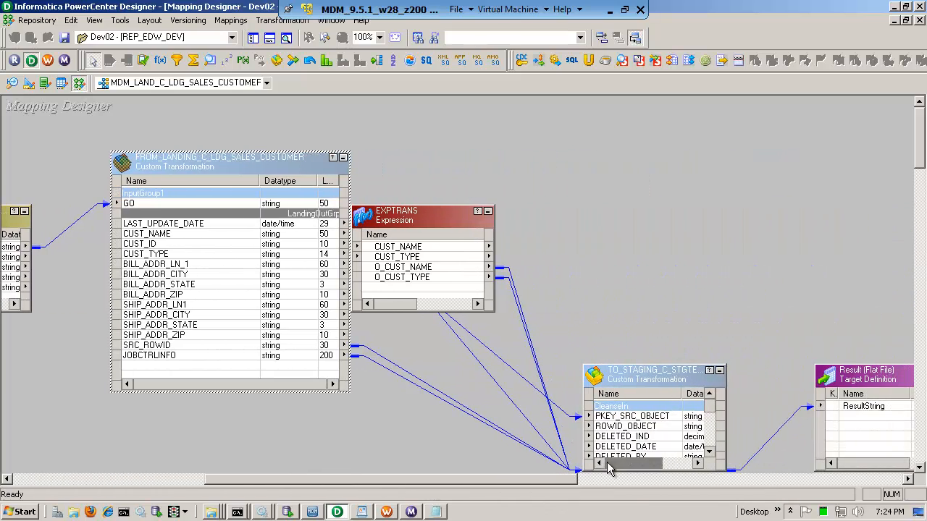
{"action": "left_click_drag", "start_coordinate": [624, 377], "coordinate": [621, 285]}
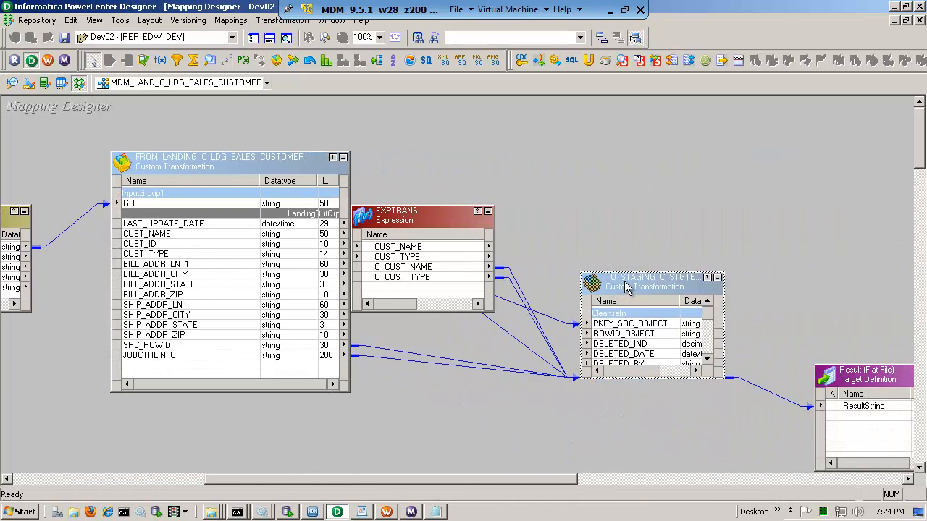
{"action": "double_click", "coordinate": [627, 287]}
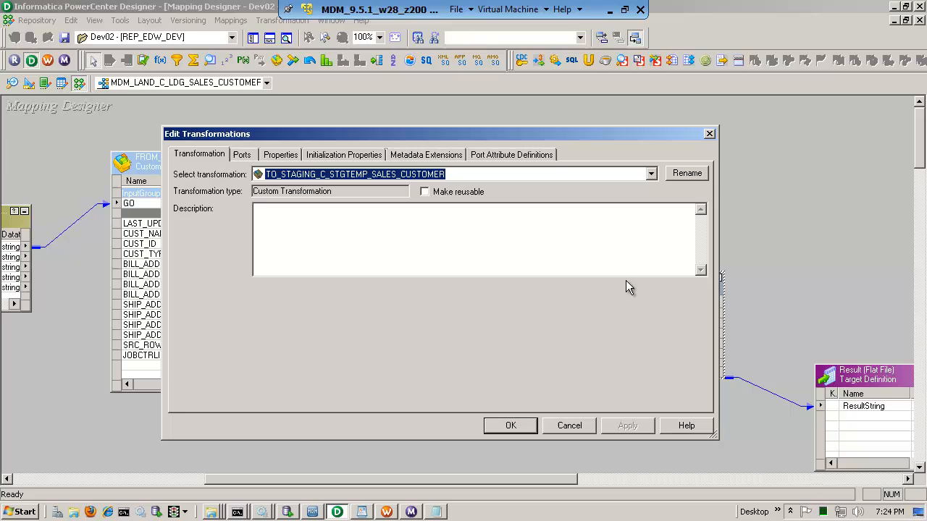
{"action": "left_click", "coordinate": [314, 156]}
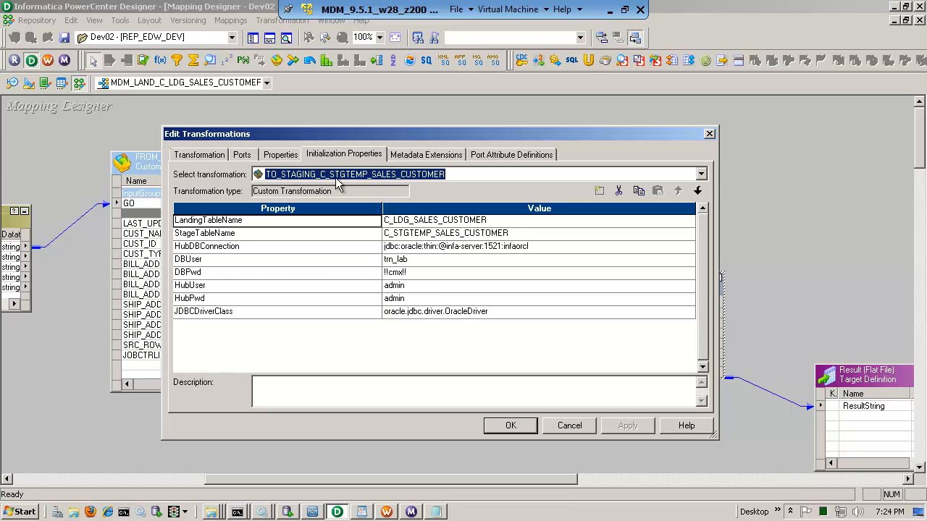
{"action": "left_click", "coordinate": [586, 426]}
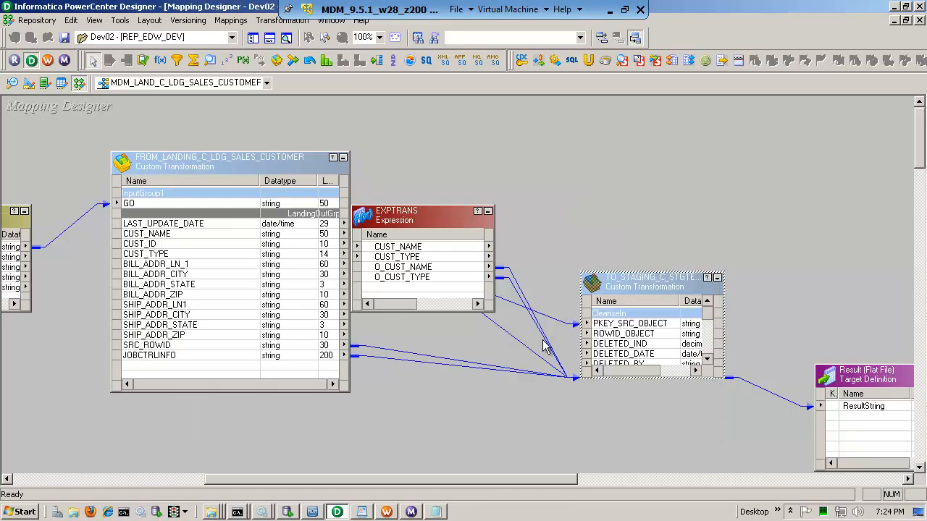
Switch to Notepad, examine the connection parameter line in EnvironmentParametersJLTemplate.txt, and minimize the file.
{"action": "left_click", "coordinate": [435, 512]}
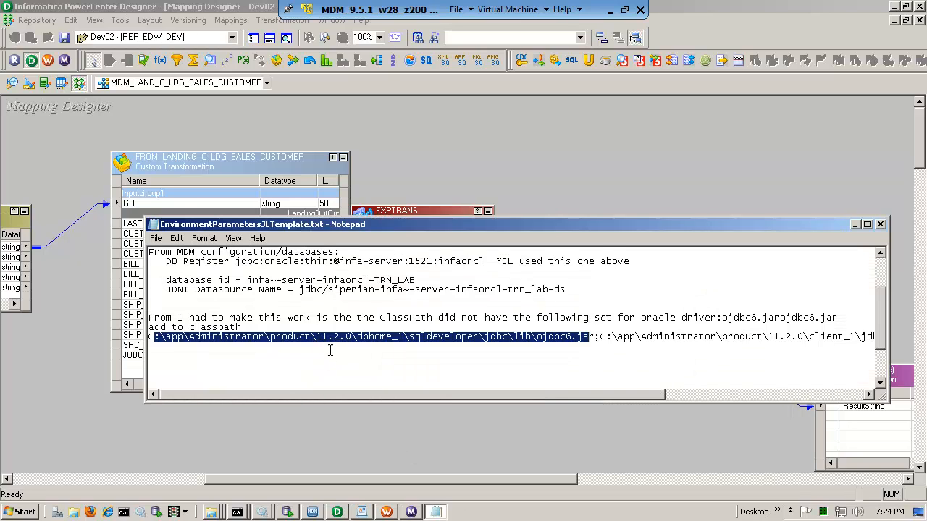
{"action": "scroll", "coordinate": [215, 282], "scroll_direction": "up", "scroll_amount": 2}
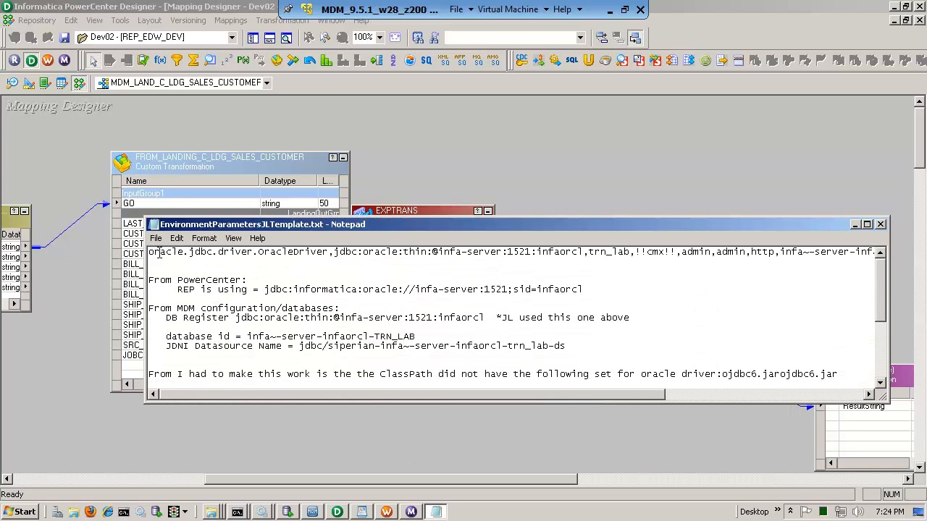
{"action": "left_click_drag", "start_coordinate": [159, 252], "coordinate": [501, 252]}
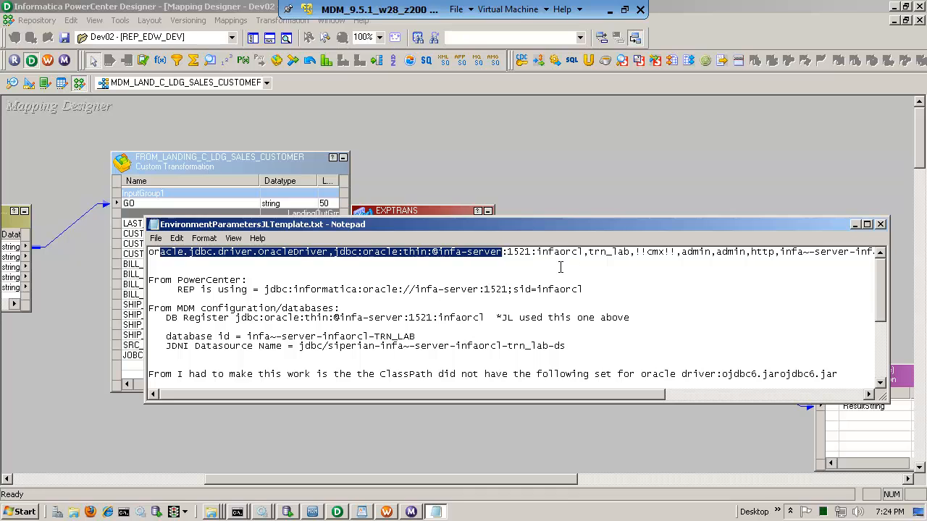
{"action": "left_click", "coordinate": [855, 226]}
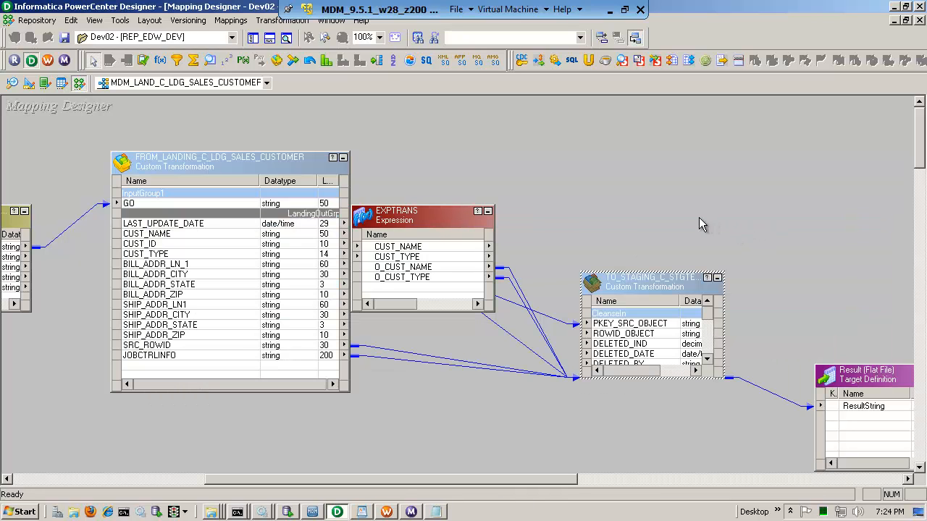
Check the source and target statistics of the Dev02 session in Workflow Monitor, and minimize the Monitor and Designer windows.
{"action": "left_click", "coordinate": [411, 512]}
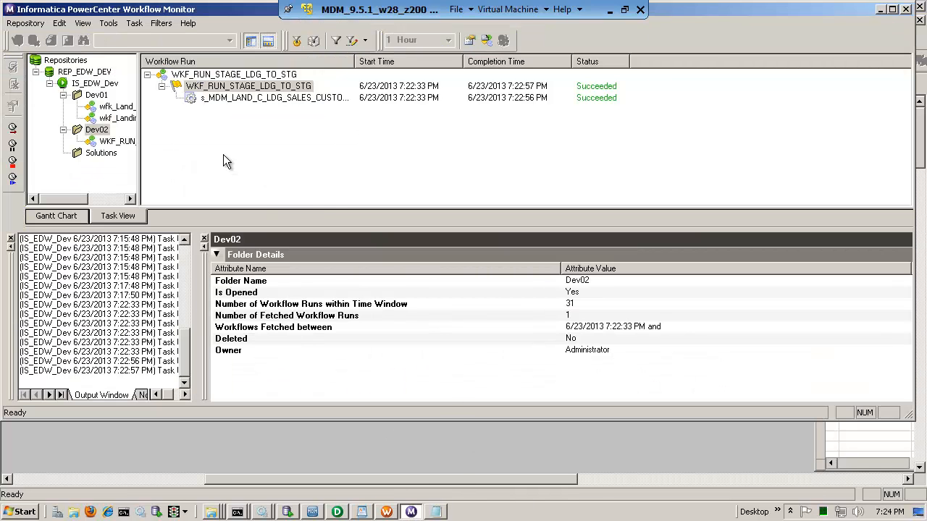
{"action": "left_click", "coordinate": [244, 101]}
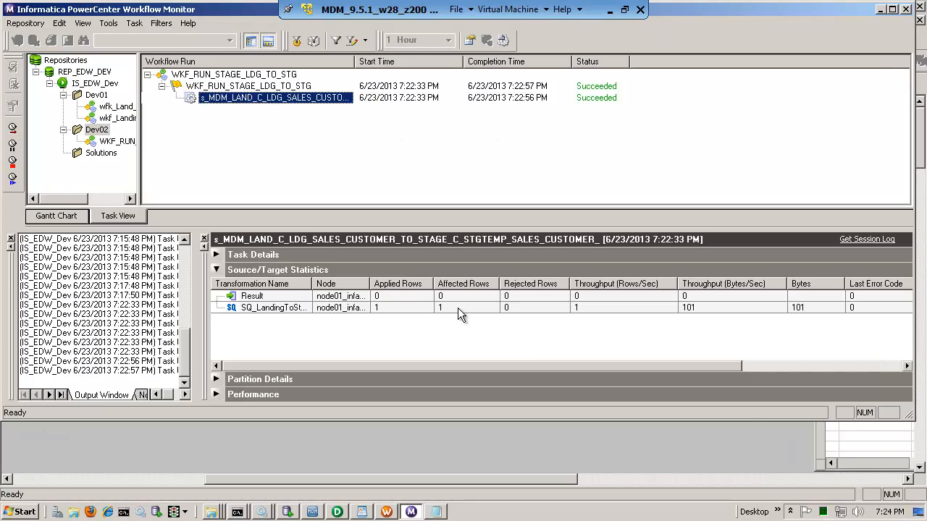
{"action": "left_click", "coordinate": [880, 10]}
{"action": "left_click", "coordinate": [893, 7]}
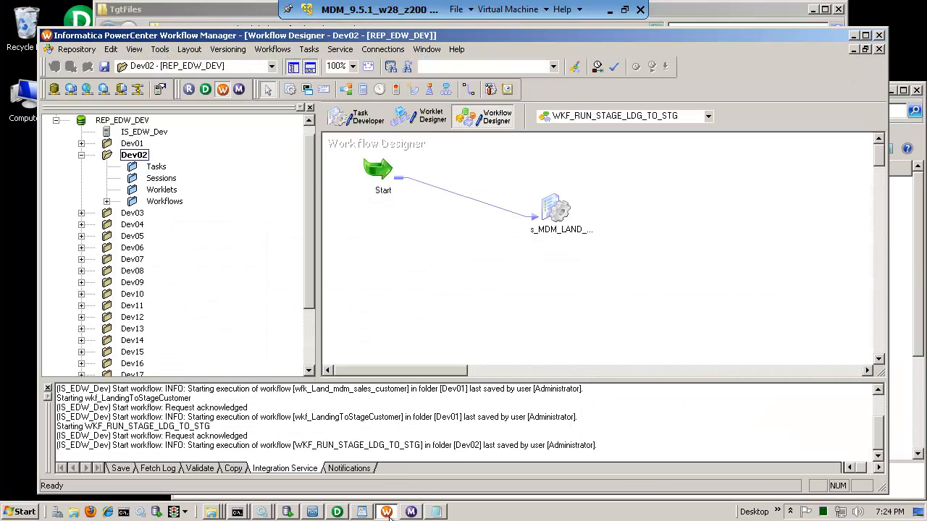
Switch to Oracle SQL Developer and refresh the table list of the trn_lab connection.
{"action": "left_click", "coordinate": [288, 513]}
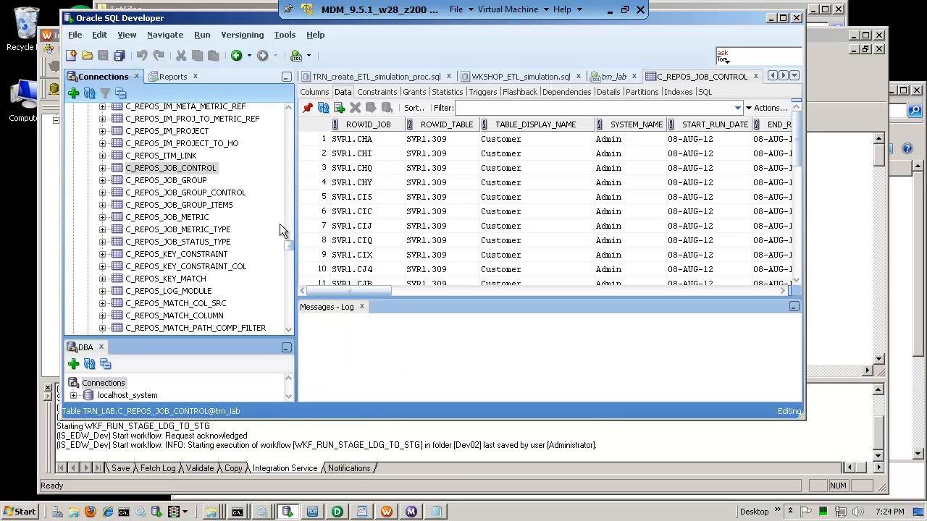
{"action": "left_click_drag", "start_coordinate": [288, 243], "coordinate": [288, 113]}
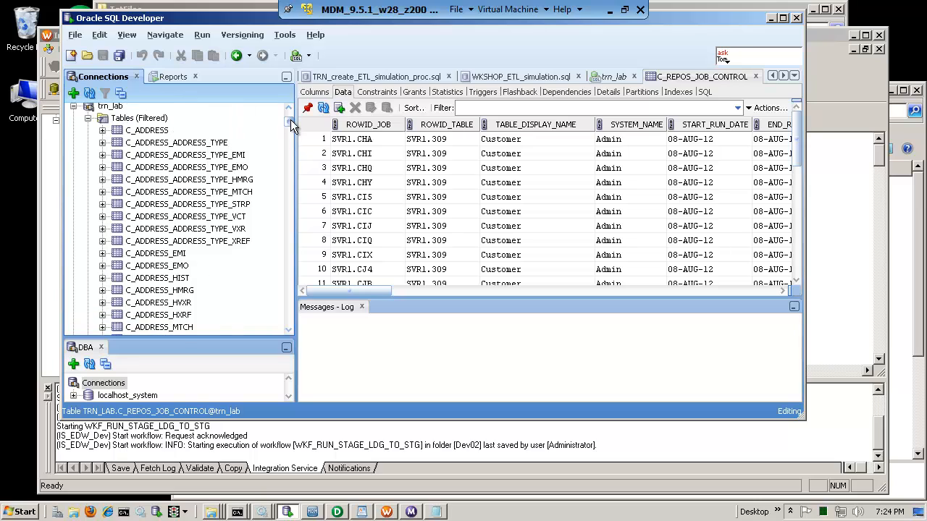
{"action": "left_click", "coordinate": [124, 121]}
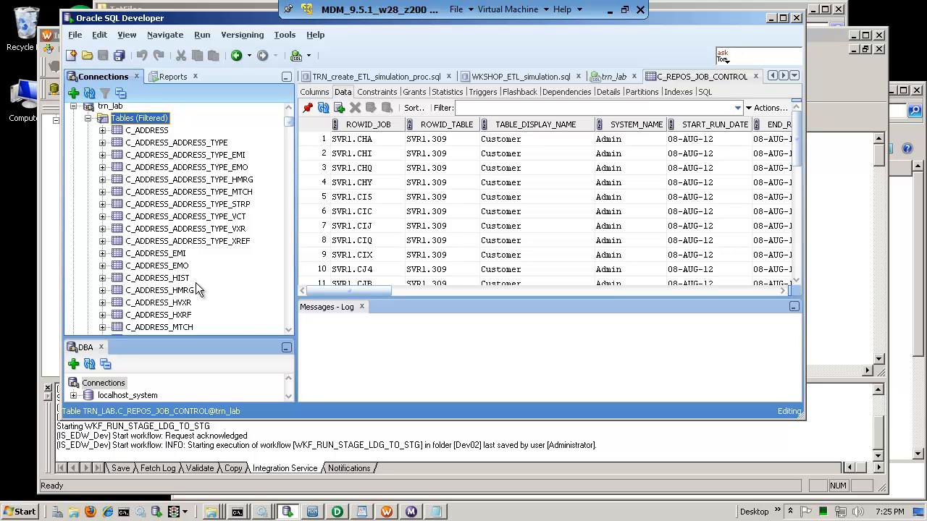
{"action": "right_click", "coordinate": [128, 117]}
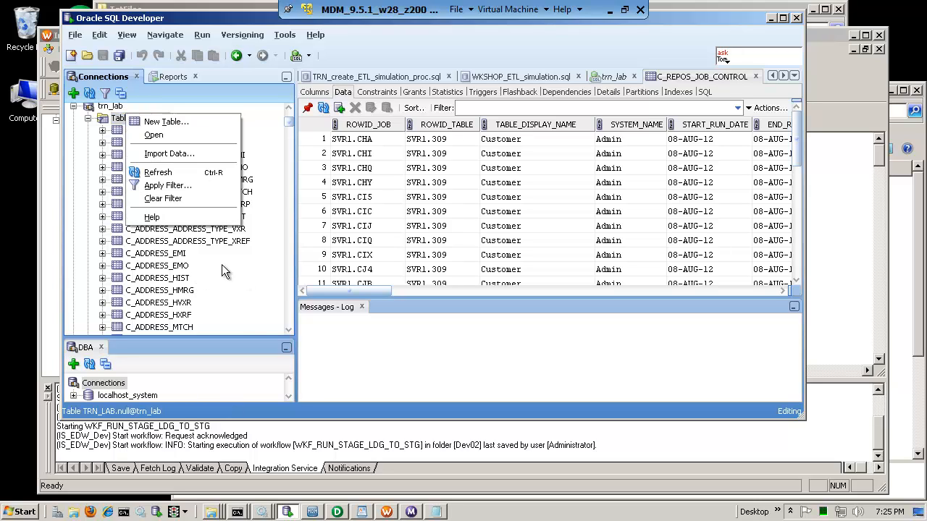
{"action": "left_click", "coordinate": [165, 174]}
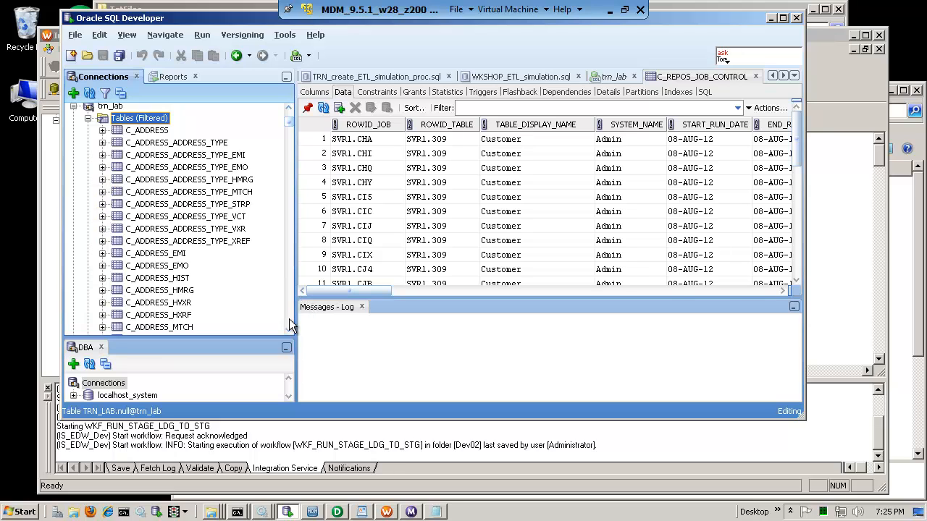
Locate the C_STGTEMP_SALES_CUSTOMER table in trn_lab and open its data to examine the staged rows.
{"action": "left_click_drag", "start_coordinate": [292, 124], "coordinate": [286, 290]}
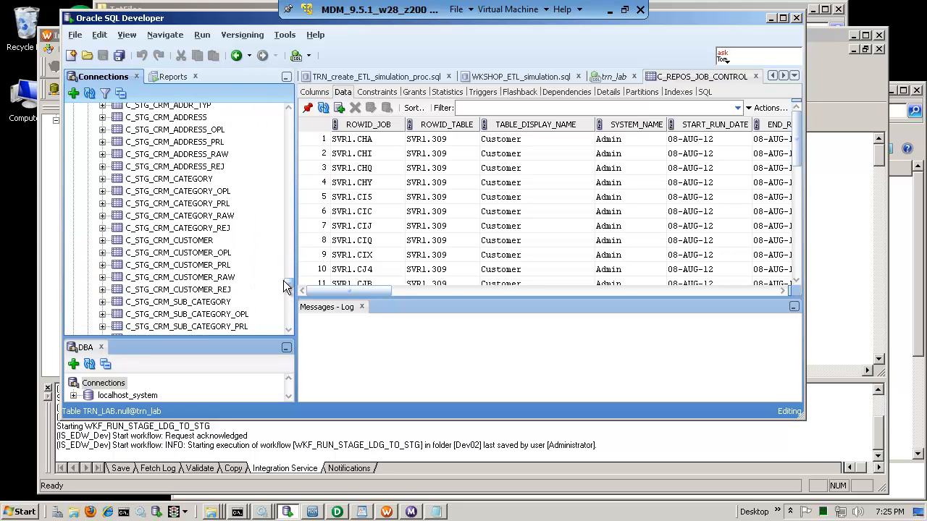
{"action": "left_click", "coordinate": [289, 330]}
{"action": "left_click_drag", "start_coordinate": [290, 331], "coordinate": [289, 330]}
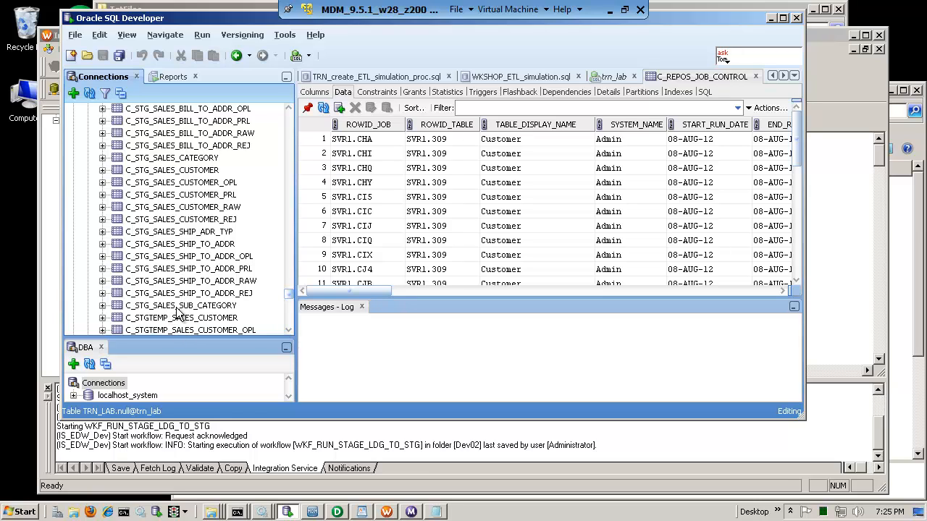
{"action": "left_click_drag", "start_coordinate": [288, 332], "coordinate": [289, 332]}
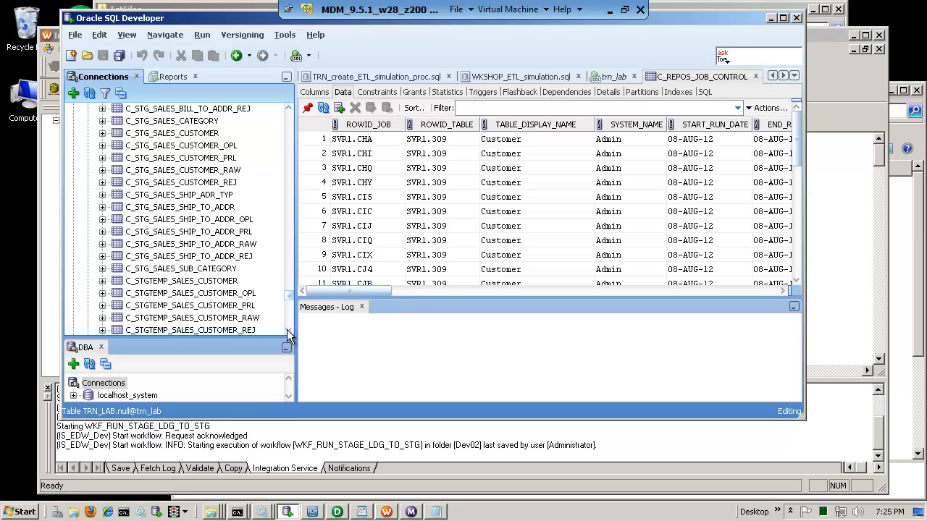
{"action": "double_click", "coordinate": [189, 282]}
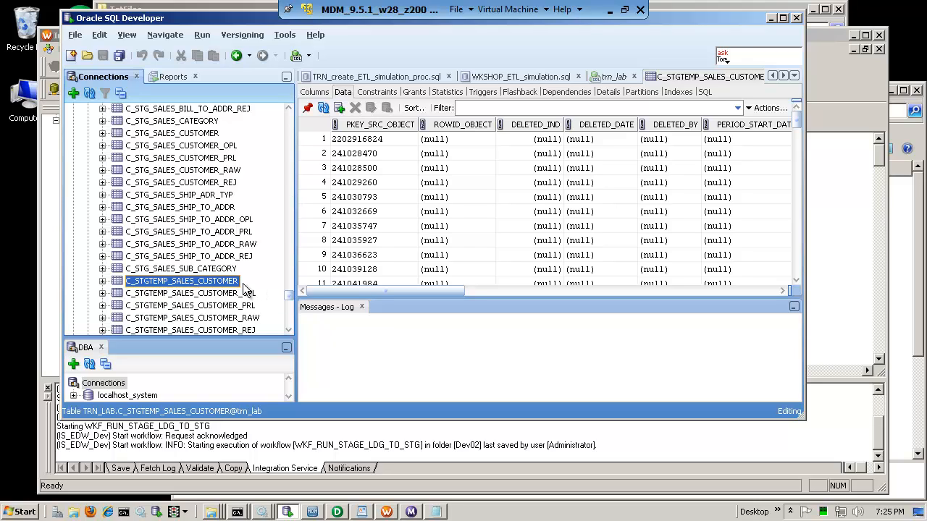
Refresh the C_STGTEMP_SALES_CUSTOMER data, then switch to the Informatica MDM Hub Console and acquire an exclusive write lock.
{"action": "left_click", "coordinate": [323, 108]}
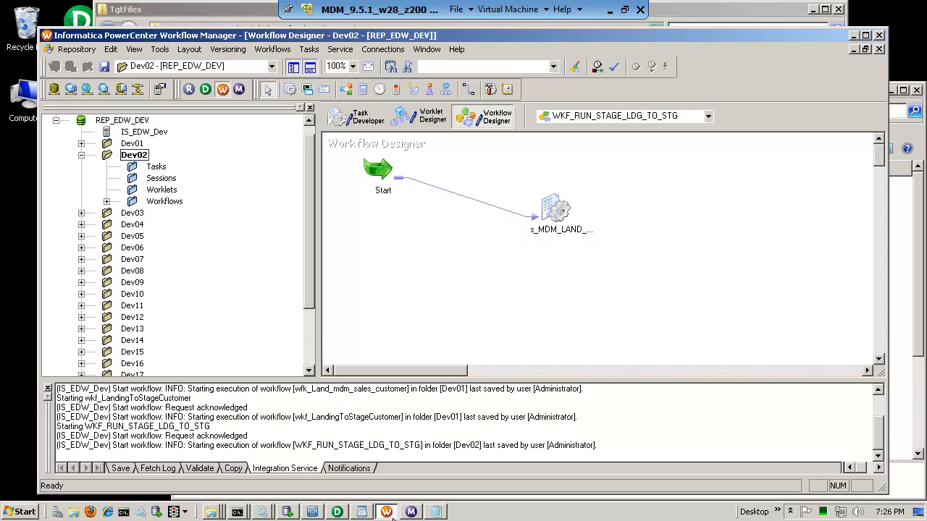
{"action": "left_click", "coordinate": [308, 514]}
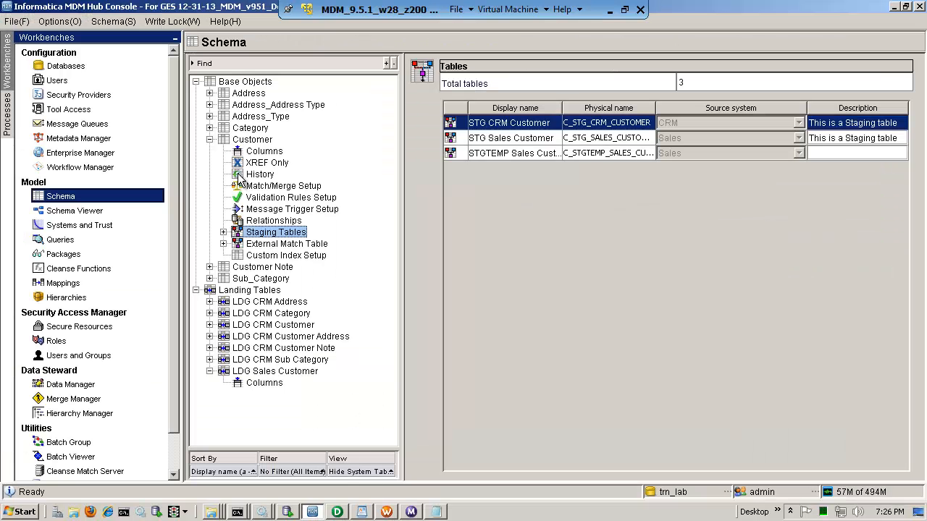
{"action": "left_click", "coordinate": [172, 21]}
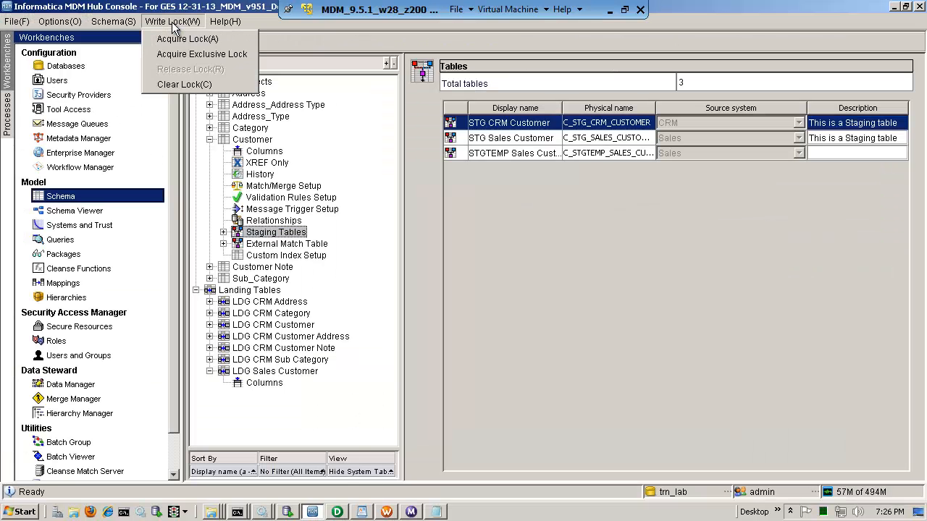
{"action": "left_click", "coordinate": [197, 55]}
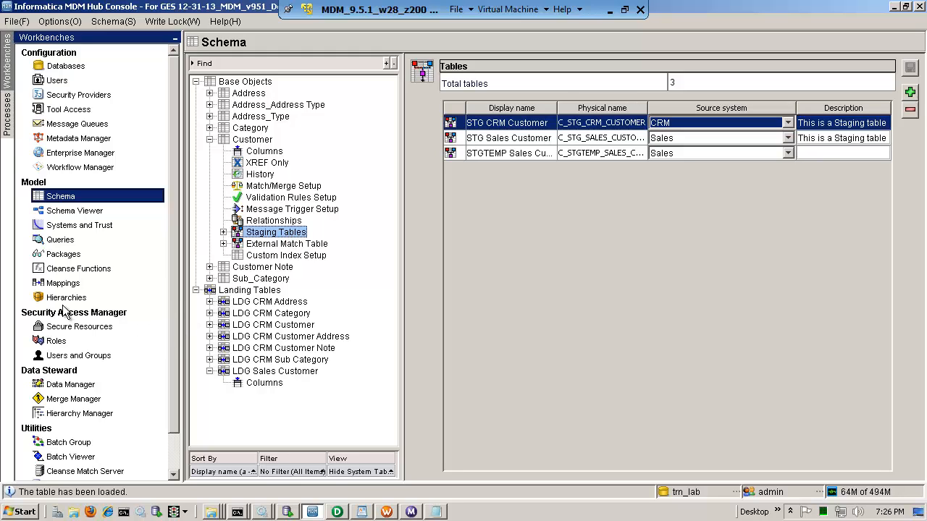
Examine the diagram and general description of the C_LDG_SALES_CUSTOMER to C_STGTEMP_SALES_CUSTOMER mapping in the Mappings tool.
{"action": "left_click", "coordinate": [50, 286]}
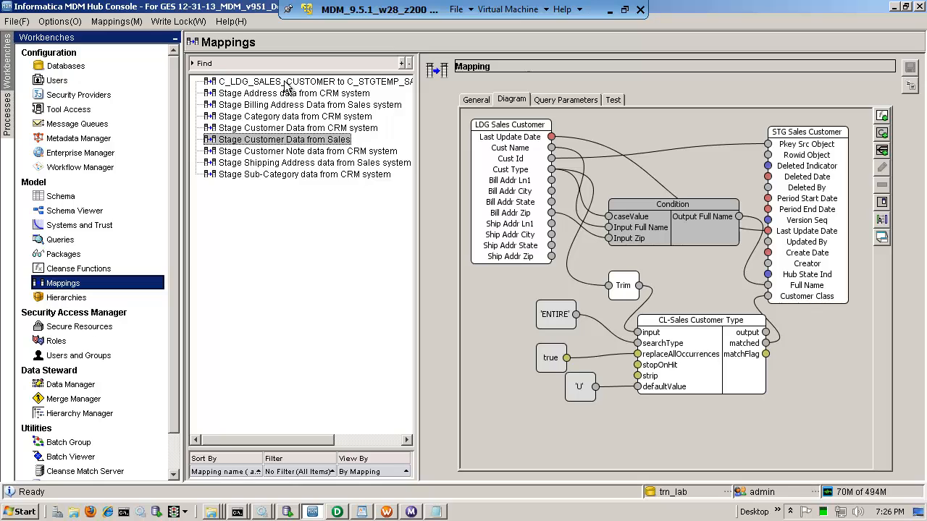
{"action": "left_click", "coordinate": [239, 82]}
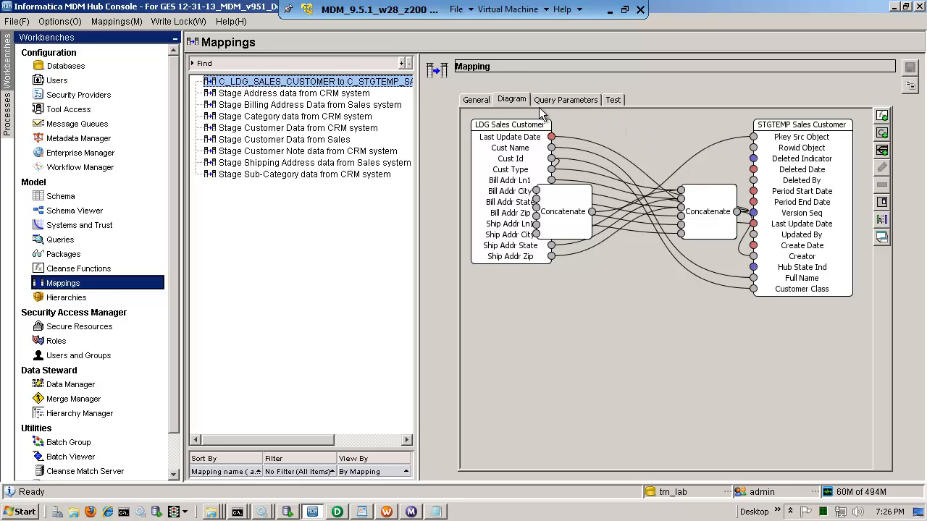
{"action": "left_click", "coordinate": [478, 101]}
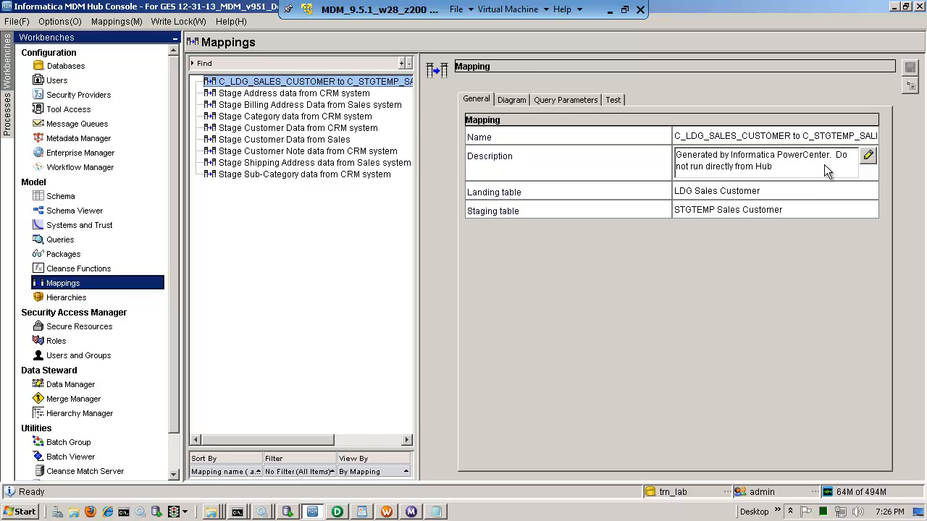
{"action": "double_click", "coordinate": [780, 170]}
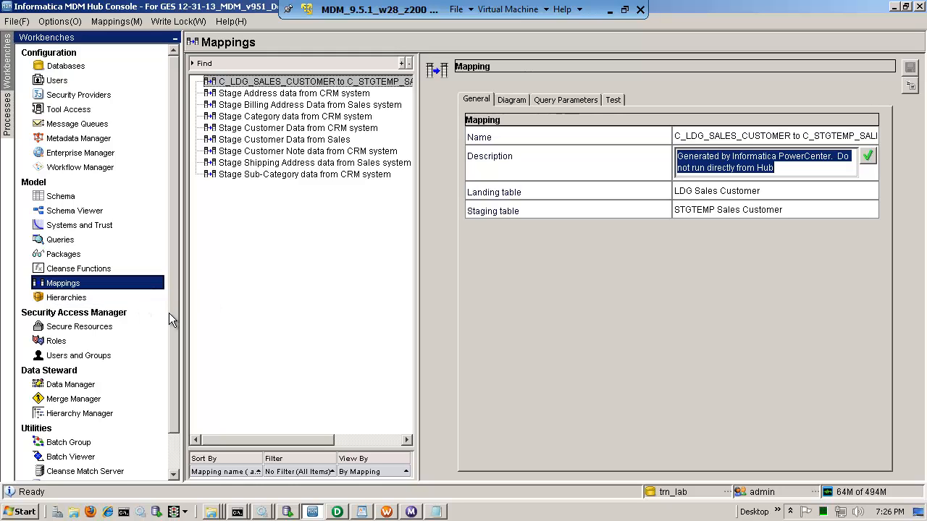
Examine the June 23, 2013 7:22:43 PM run of the C_LDG_SALES_CUSTOMER Stage job in the Batch Viewer, dismissing the Windows color scheme prompt.
{"action": "scroll", "coordinate": [173, 340], "scroll_direction": "down", "scroll_amount": 1}
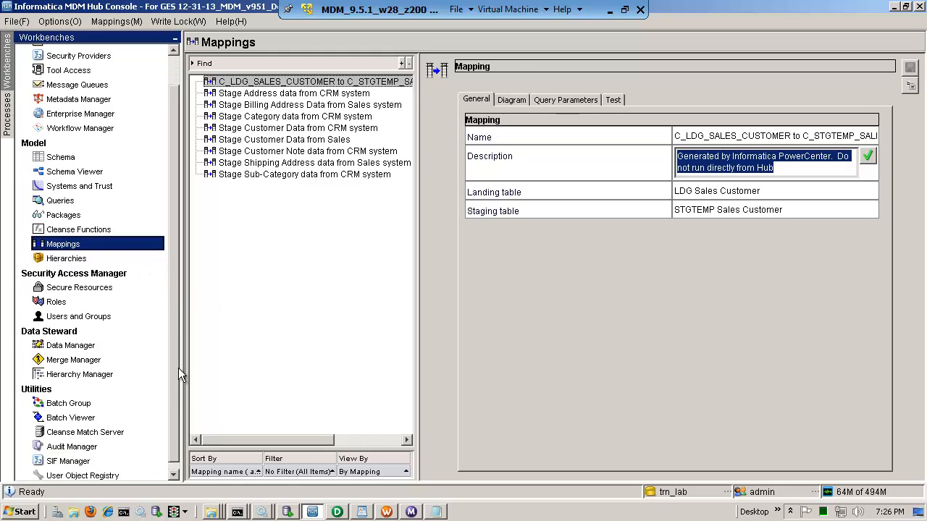
{"action": "left_click", "coordinate": [89, 417]}
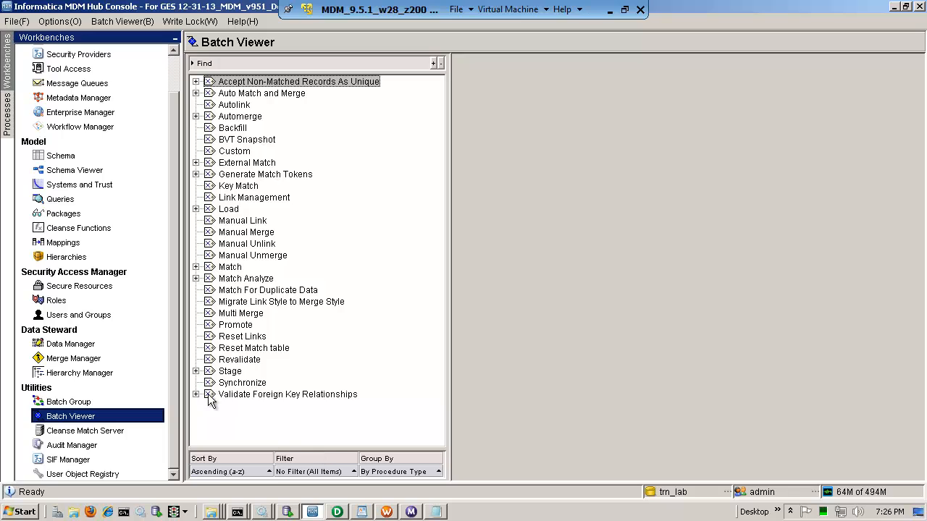
{"action": "left_click", "coordinate": [197, 371]}
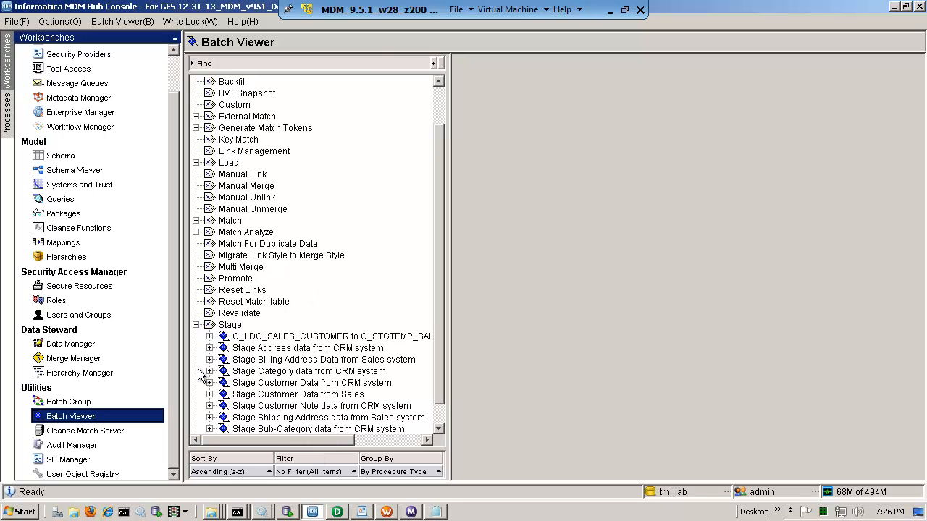
{"action": "left_click", "coordinate": [324, 349]}
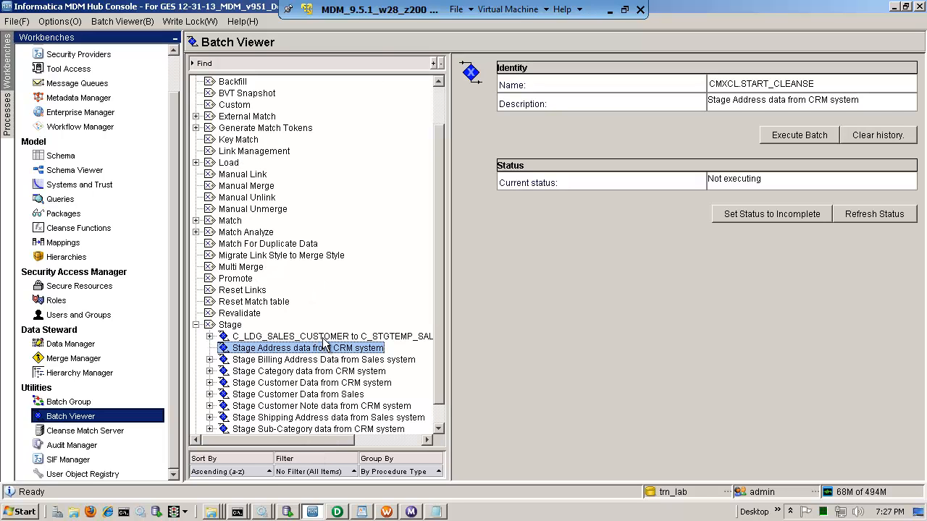
{"action": "left_click", "coordinate": [325, 337]}
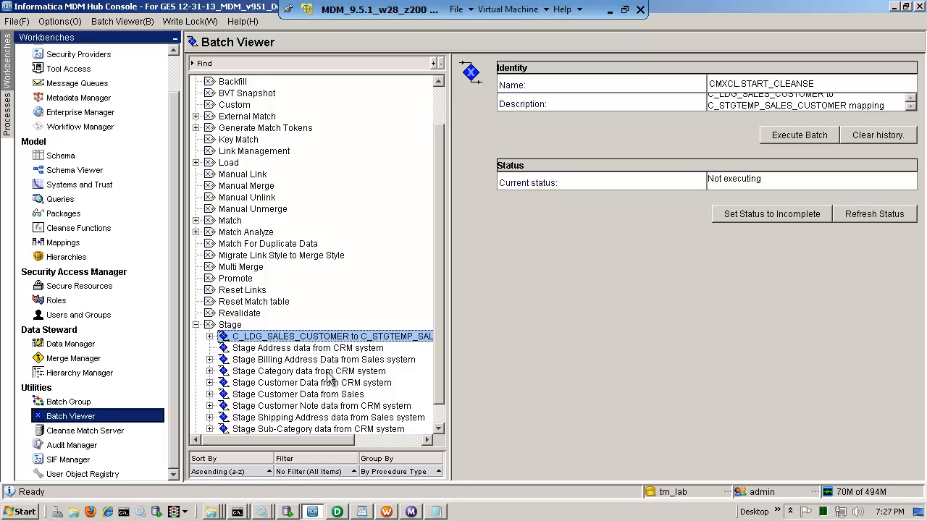
{"action": "left_click", "coordinate": [210, 337]}
{"action": "left_click", "coordinate": [264, 348]}
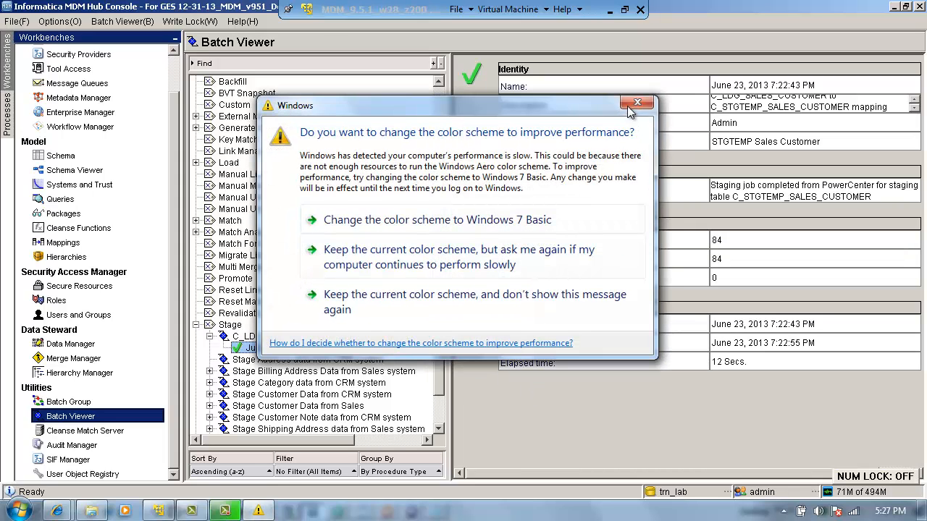
{"action": "left_click", "coordinate": [636, 103]}
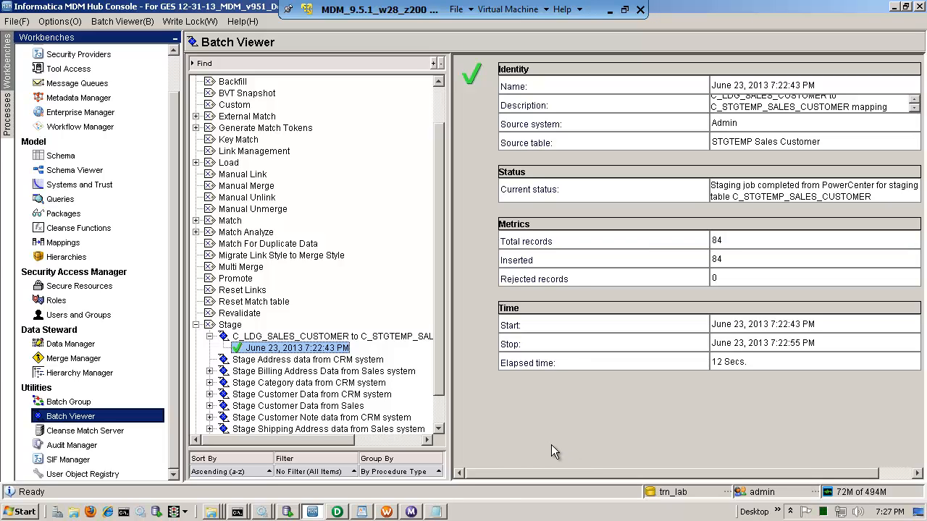
Switch to PowerCenter Designer, show the repository navigator, and arrange all objects of the Dev02 mapping as icons.
{"action": "left_click", "coordinate": [362, 512]}
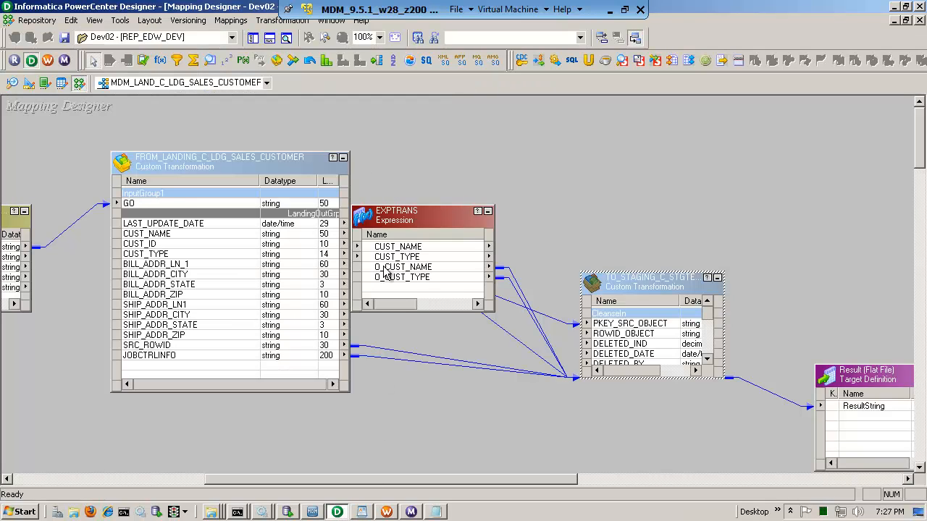
{"action": "left_click", "coordinate": [253, 39]}
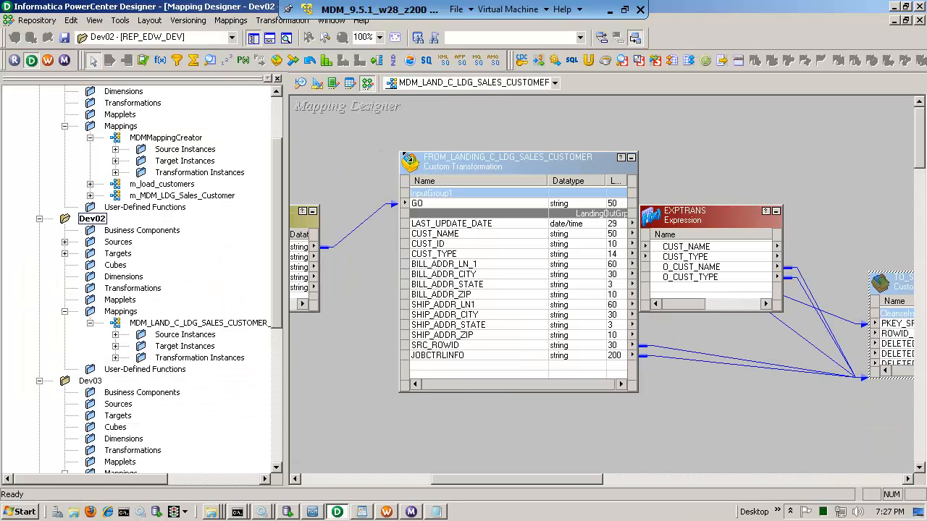
{"action": "right_click", "coordinate": [466, 128]}
{"action": "left_click", "coordinate": [505, 219]}
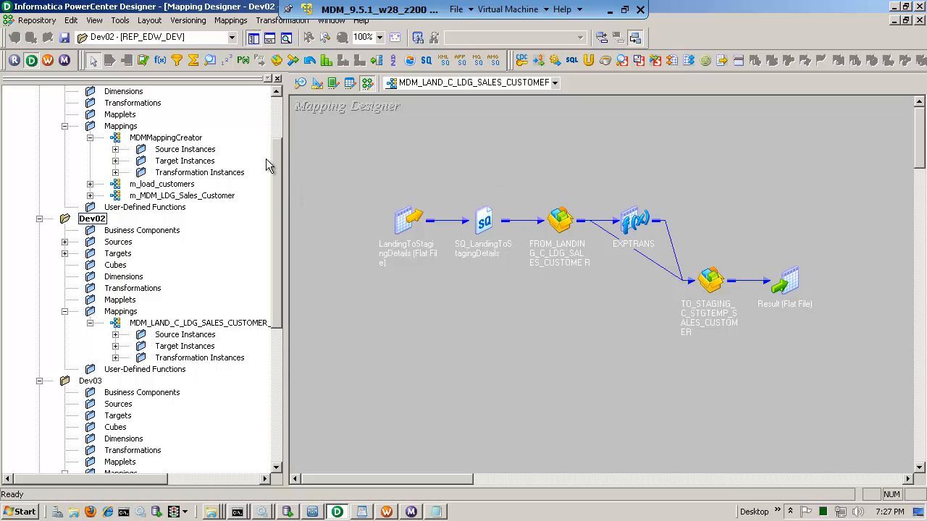
Open the Dev01 folder of the REP_EDW_DEV repository.
{"action": "scroll", "coordinate": [275, 134], "scroll_direction": "up", "scroll_amount": 3}
{"action": "double_click", "coordinate": [88, 116]}
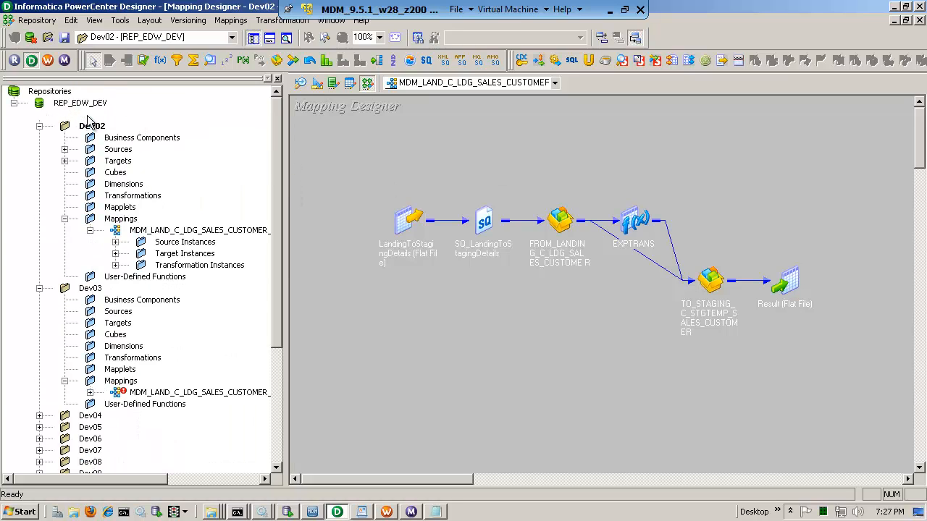